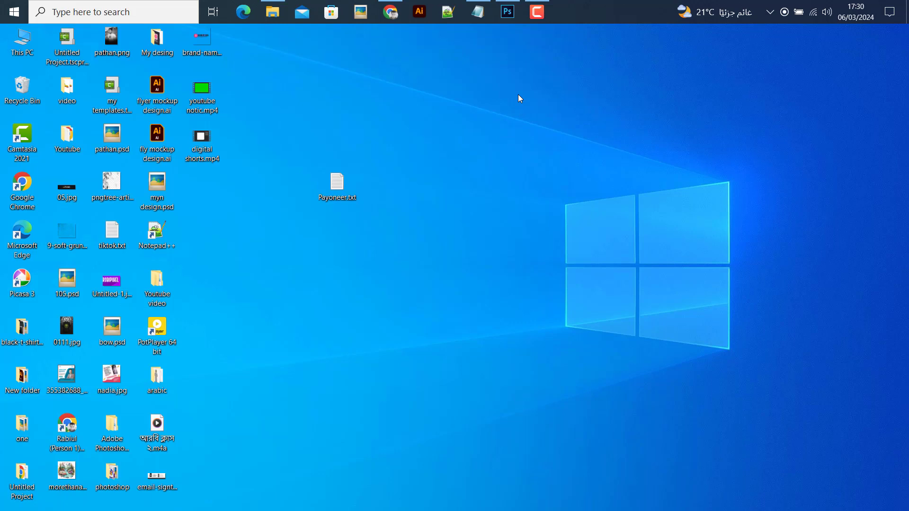
pyautogui.rightClick(536, 68)
pyautogui.click(545, 98)
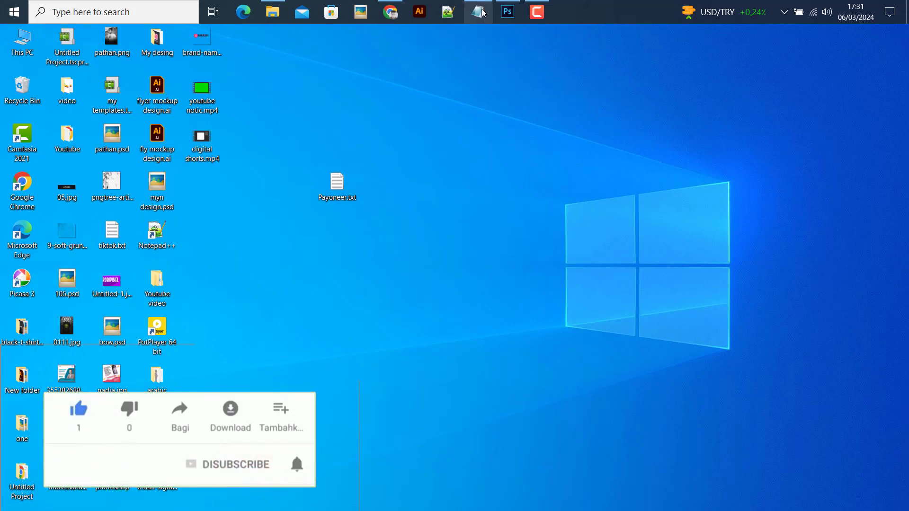
# Switch to Photoshop and create an A4 document measured in inches at 300 pixels/inch, with a white background.
pyautogui.click(506, 11)
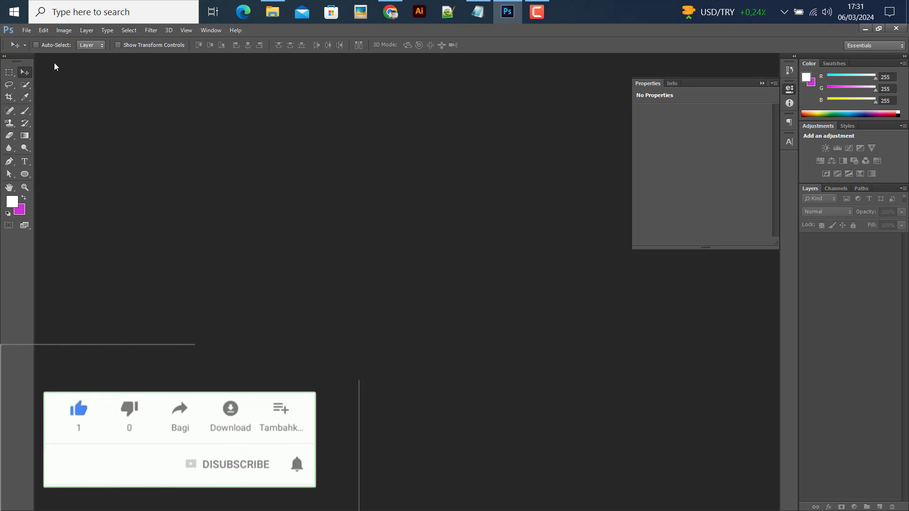
pyautogui.click(27, 30)
pyautogui.click(27, 47)
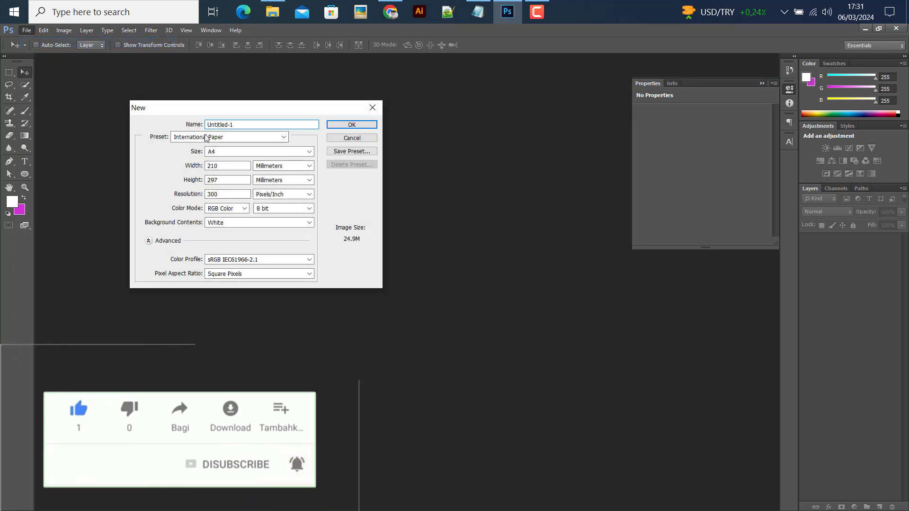
pyautogui.click(227, 155)
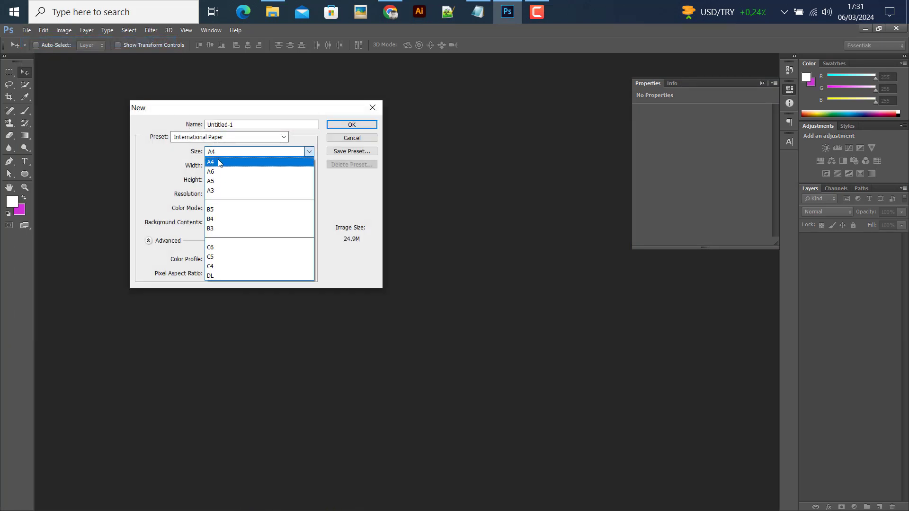
pyautogui.click(220, 163)
pyautogui.click(274, 165)
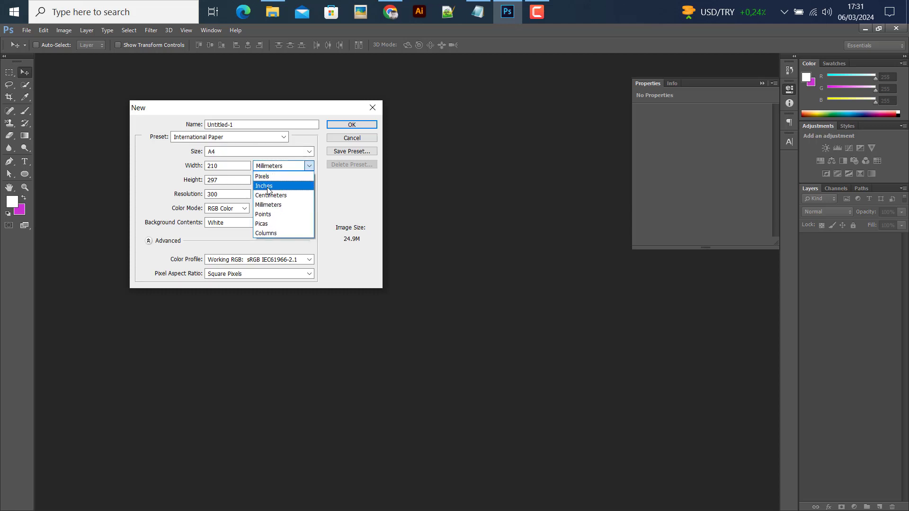
pyautogui.click(269, 189)
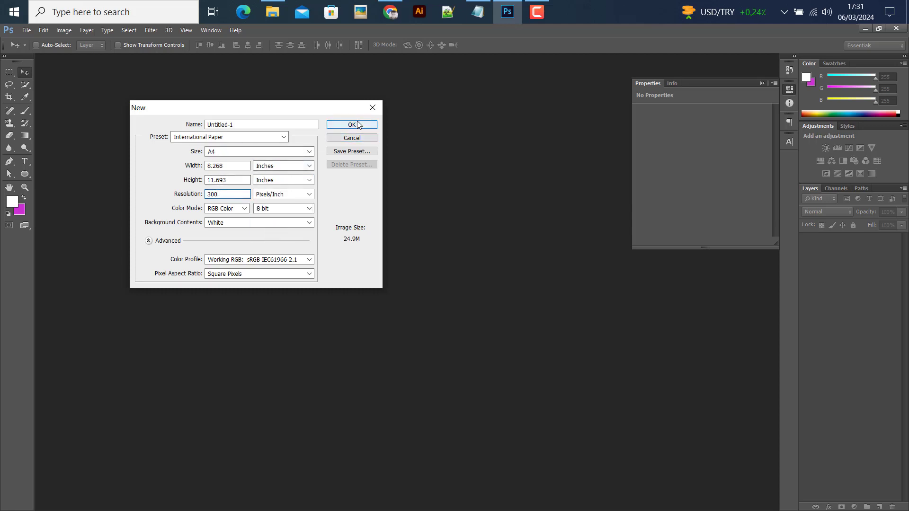
pyautogui.click(358, 123)
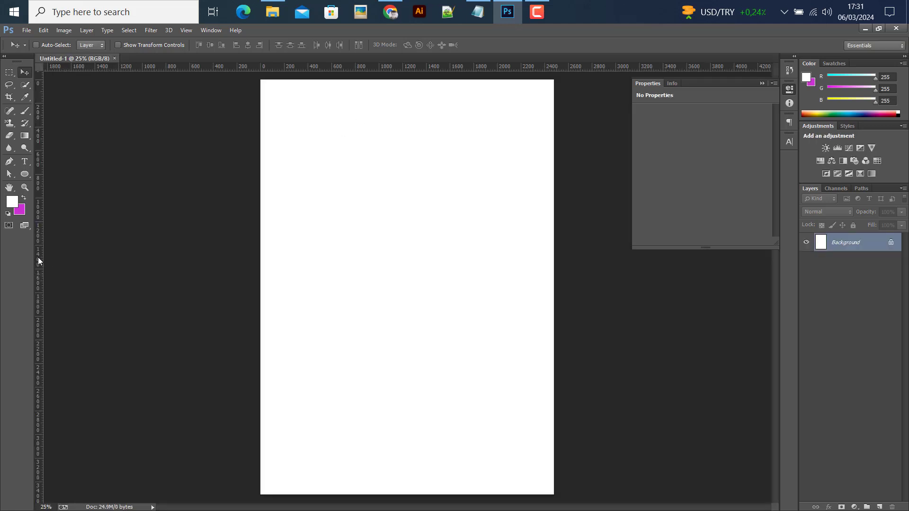
# Place guides along all four edges of the white page.
pyautogui.moveTo(38, 258); pyautogui.dragTo(260, 266)
pyautogui.moveTo(331, 70); pyautogui.dragTo(321, 87)
pyautogui.moveTo(39, 243); pyautogui.dragTo(561, 253)
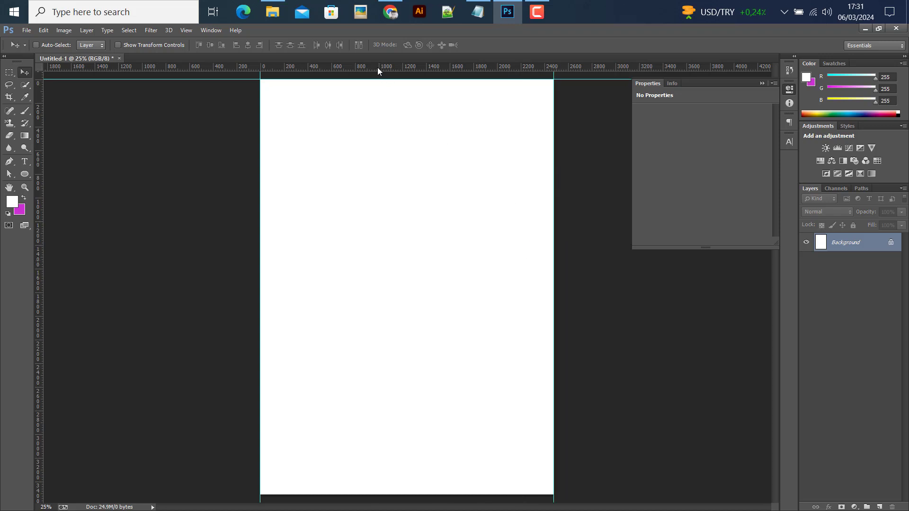
pyautogui.moveTo(377, 67); pyautogui.dragTo(385, 495)
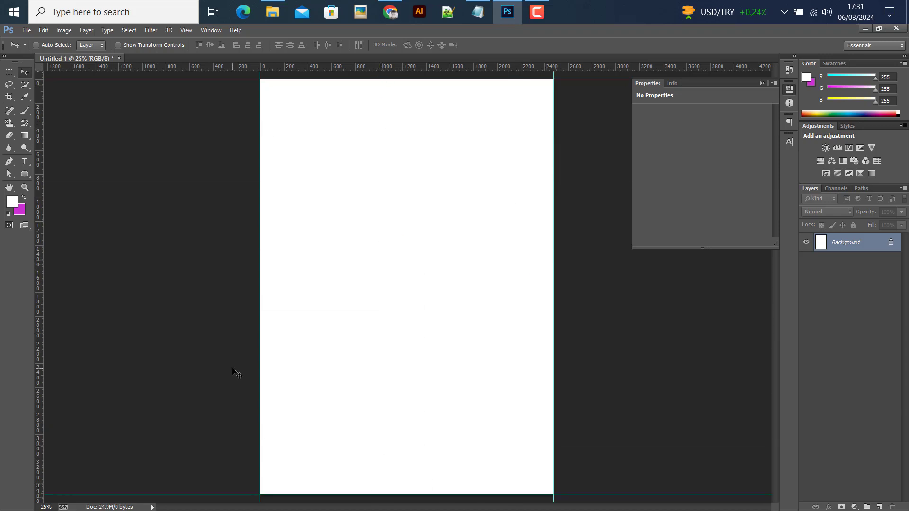
# Extend the canvas relative to its current size by 0.25 inches in both width and height.
pyautogui.click(61, 30)
pyautogui.click(84, 128)
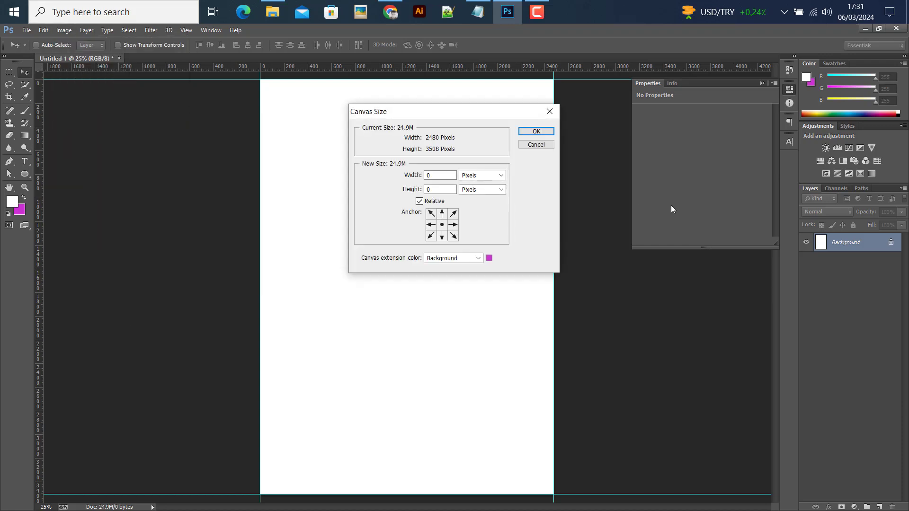
pyautogui.click(482, 176)
pyautogui.click(476, 203)
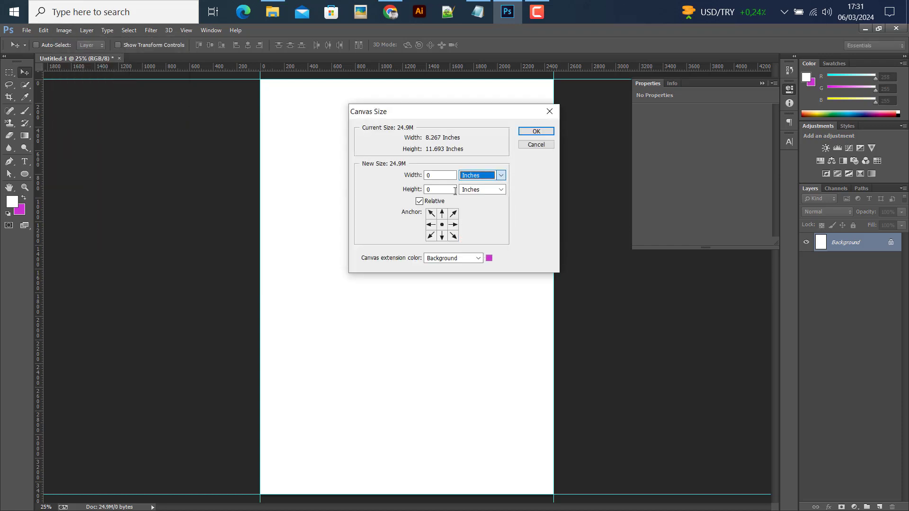
pyautogui.click(446, 174)
pyautogui.write('.25')
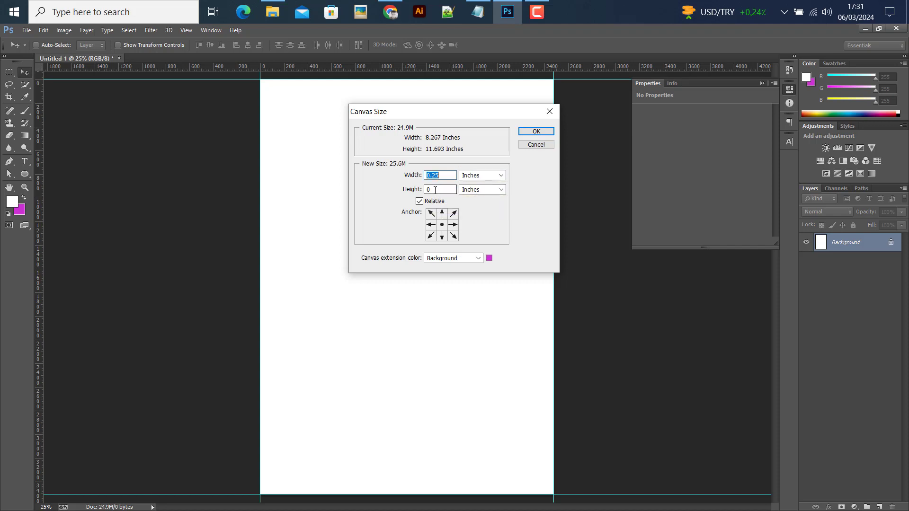
pyautogui.click(435, 190)
pyautogui.write('.25')
pyautogui.press('Return')
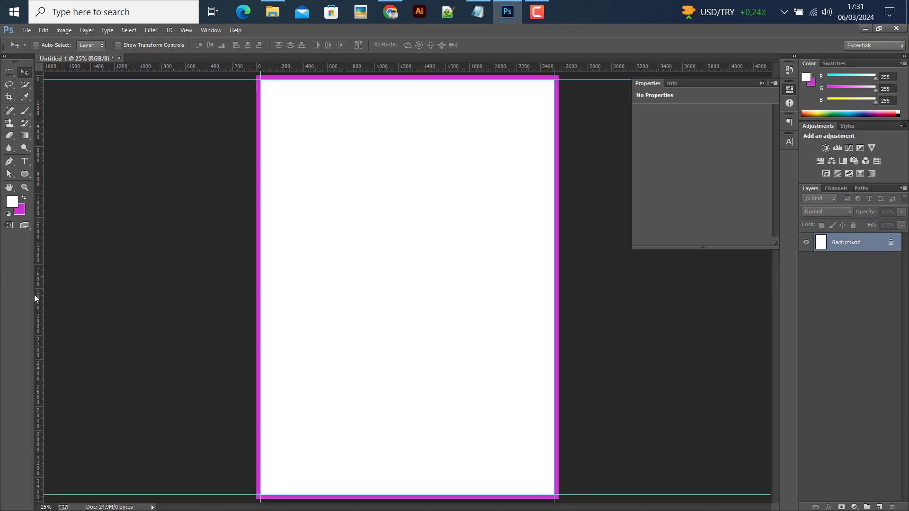
# Place guides along all four outer edges of the extended canvas to mark the bleed boundary.
pyautogui.moveTo(41, 280); pyautogui.dragTo(260, 290)
pyautogui.scroll(-2, 286, 256)
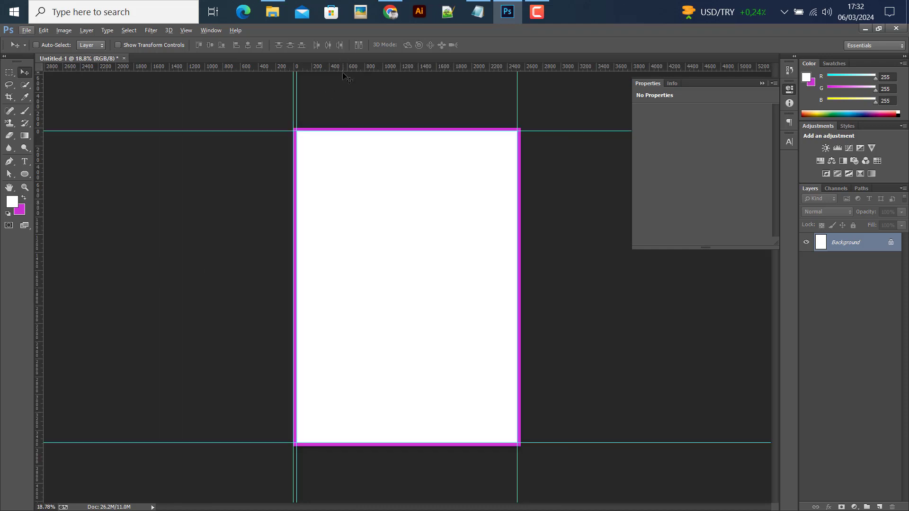
pyautogui.moveTo(343, 67); pyautogui.dragTo(327, 127)
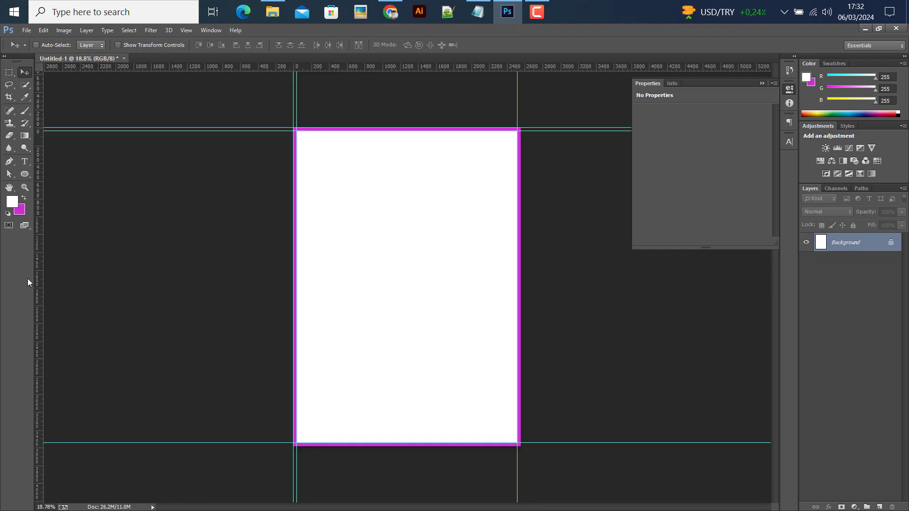
pyautogui.moveTo(41, 270); pyautogui.dragTo(521, 299)
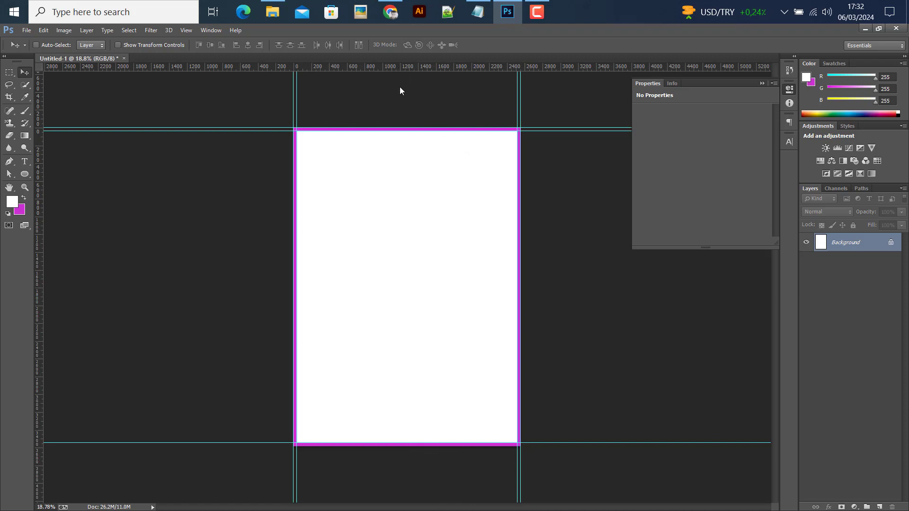
pyautogui.moveTo(401, 68); pyautogui.dragTo(416, 445)
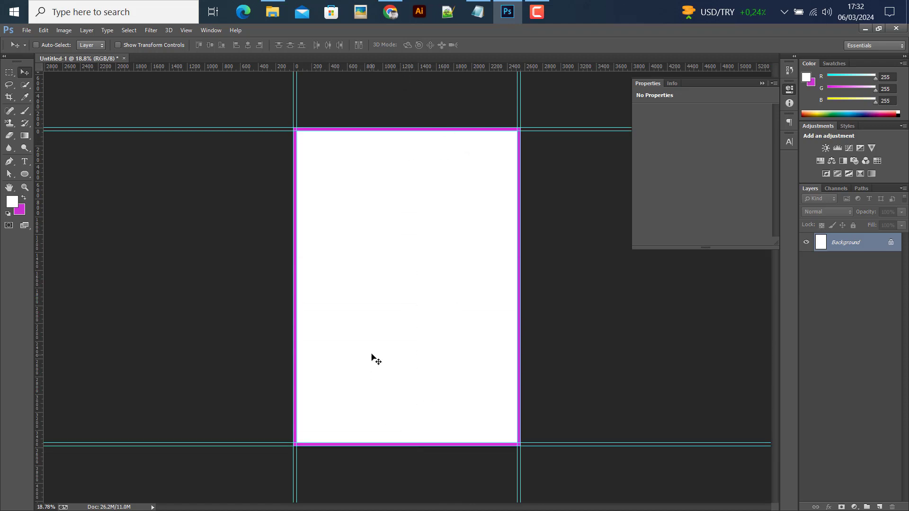
# Examine the bleed strip at the canvas's left edge with a temporary rectangular marquee selection across its width.
pyautogui.scroll(5, 308, 305)
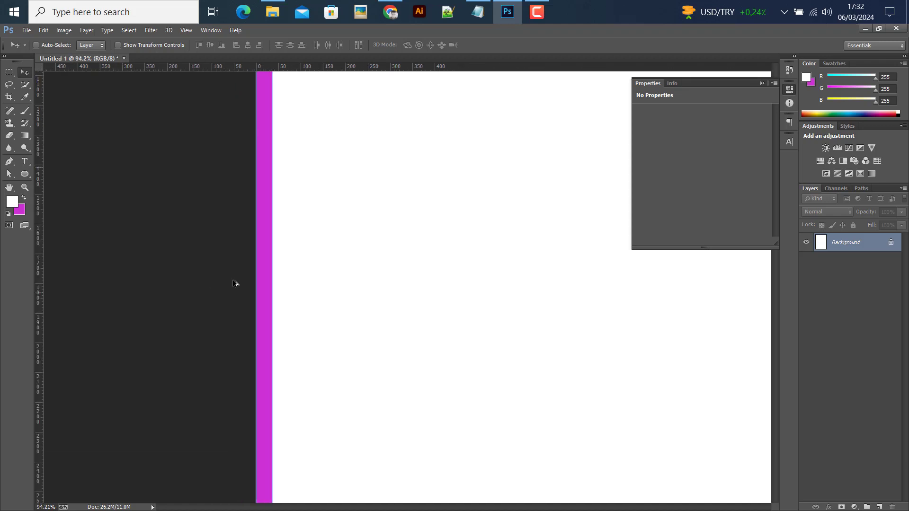
pyautogui.scroll(4, 303, 272)
pyautogui.press('m')
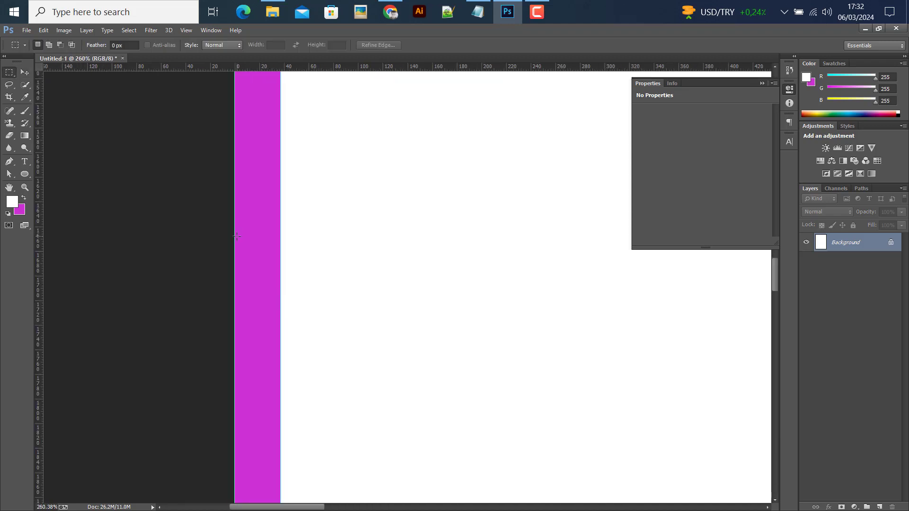
pyautogui.moveTo(232, 217); pyautogui.dragTo(281, 262)
pyautogui.hotkey('ctrl', 'd')
pyautogui.hotkey('ctrl', 'z')
pyautogui.hotkey('ctrl', 'd')
pyautogui.click(25, 72)
pyautogui.scroll(-2, 474, 298)
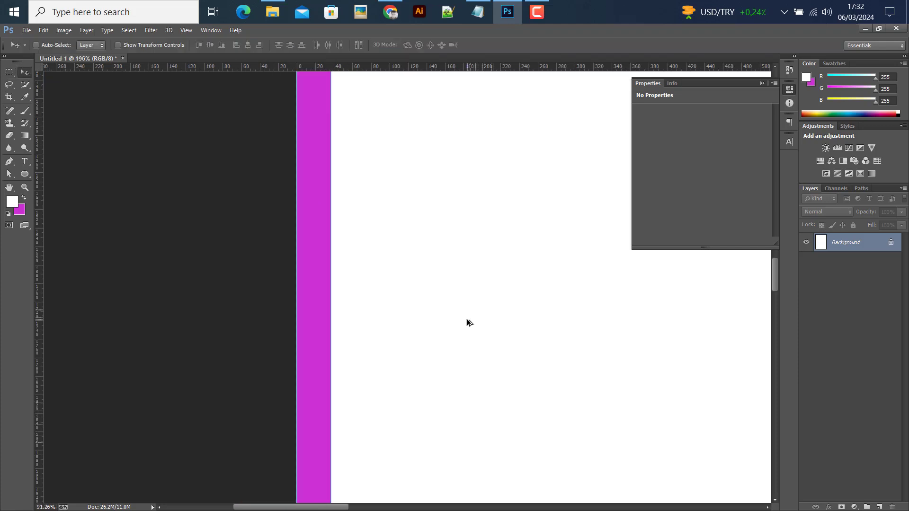
pyautogui.scroll(-5, 467, 320)
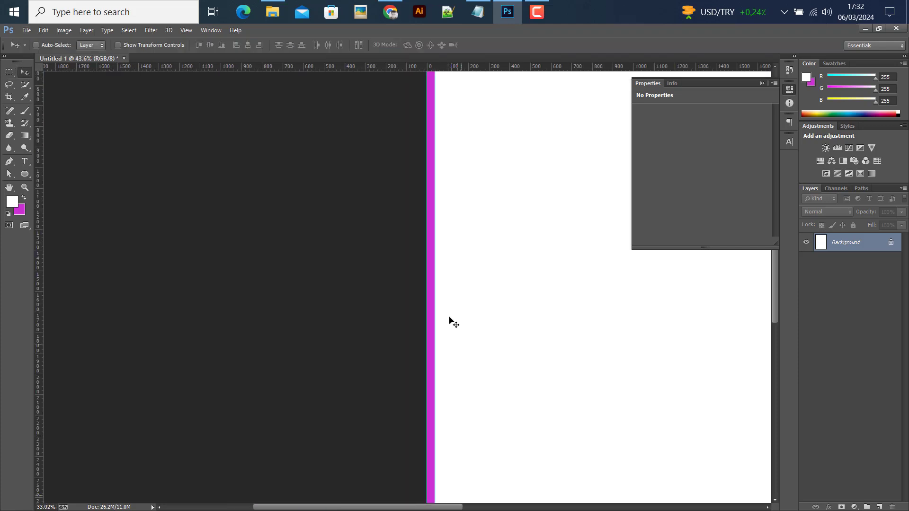
pyautogui.scroll(-3, 466, 327)
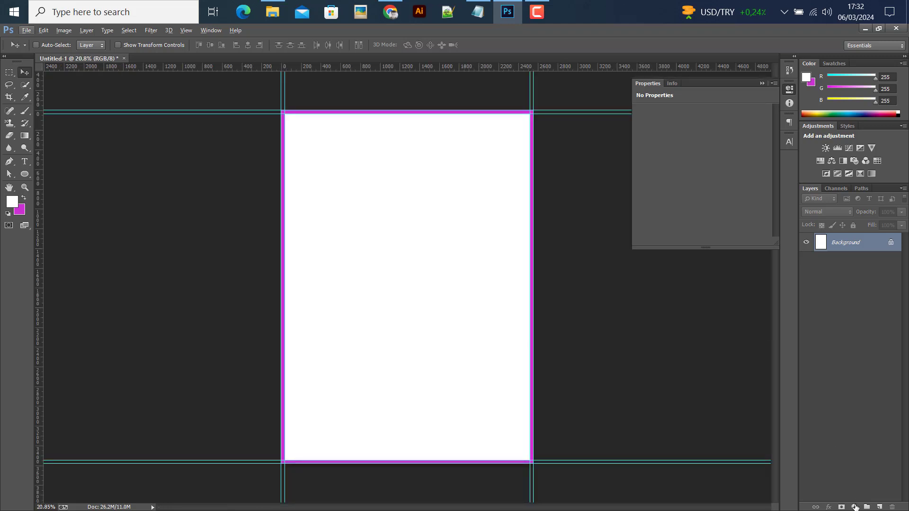
# Add a white (#ffffff) Solid Color fill layer above the background.
pyautogui.click(855, 507)
pyautogui.click(824, 285)
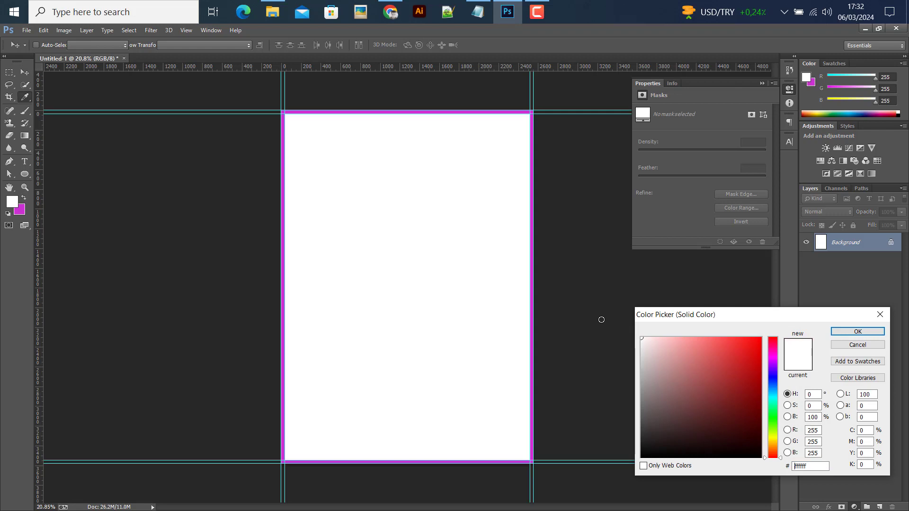
pyautogui.click(858, 331)
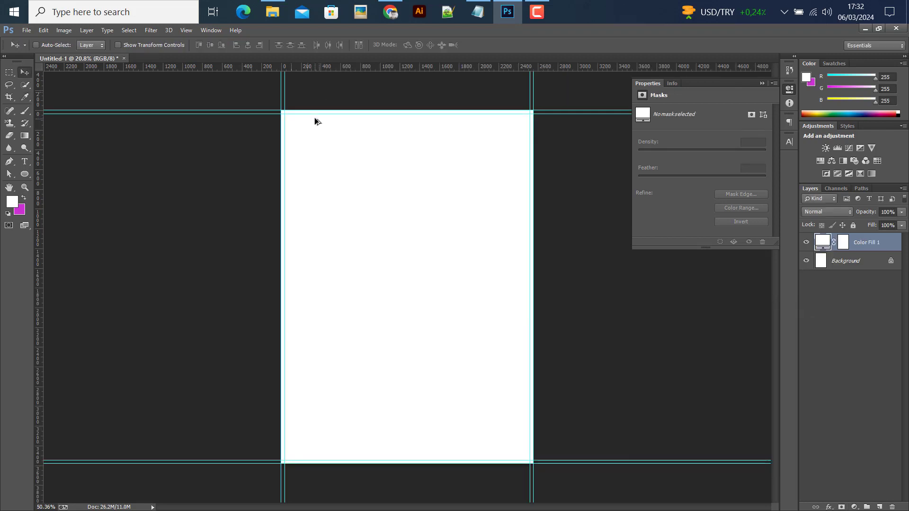
# Create a 0.5 in by 0.5 in square shape with the Rectangle Tool near the page's upper-left area.
pyautogui.scroll(5, 312, 186)
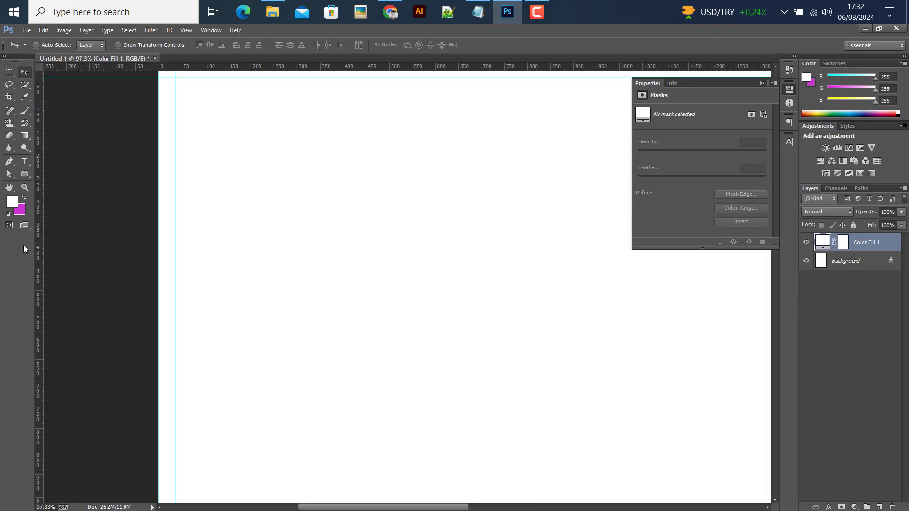
pyautogui.click(25, 175)
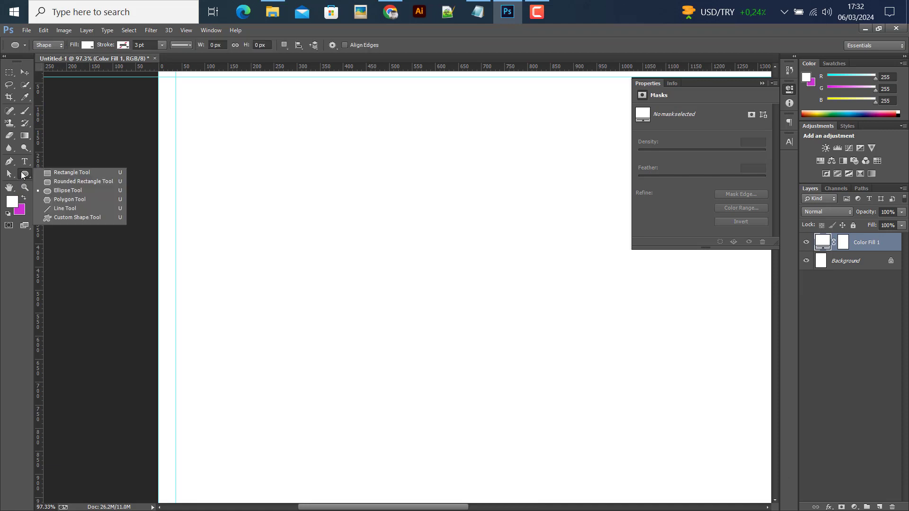
pyautogui.click(53, 172)
pyautogui.click(359, 223)
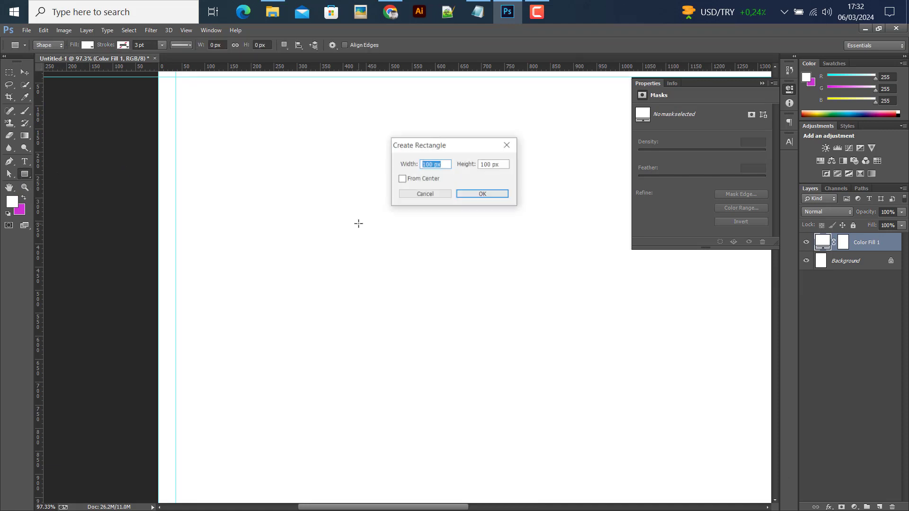
pyautogui.write('0.')
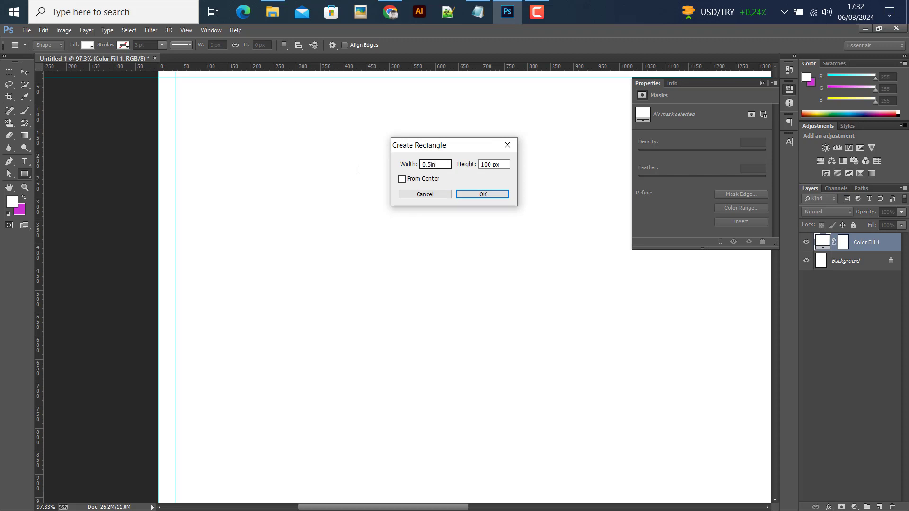
pyautogui.write('5 in')
pyautogui.press('Tab')
pyautogui.write('0')
pyautogui.press('Return')
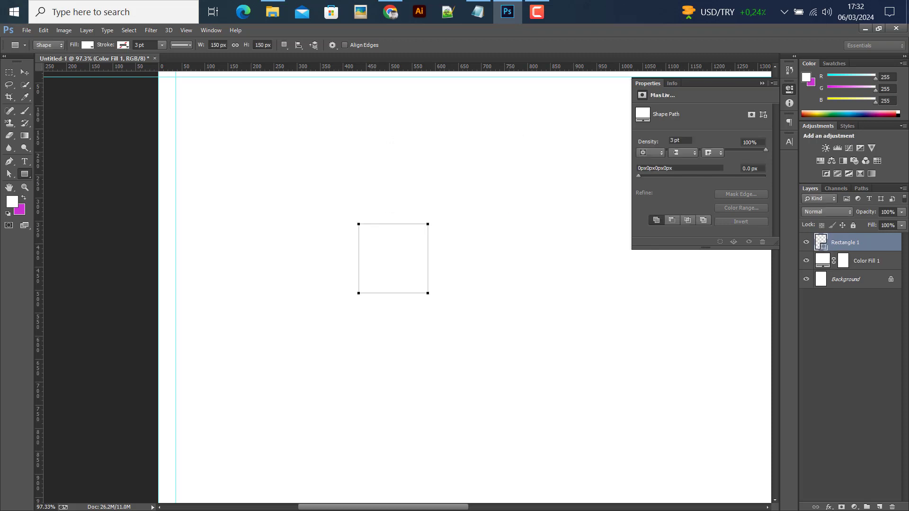
# Fill the square with the magenta background color.
pyautogui.click(21, 73)
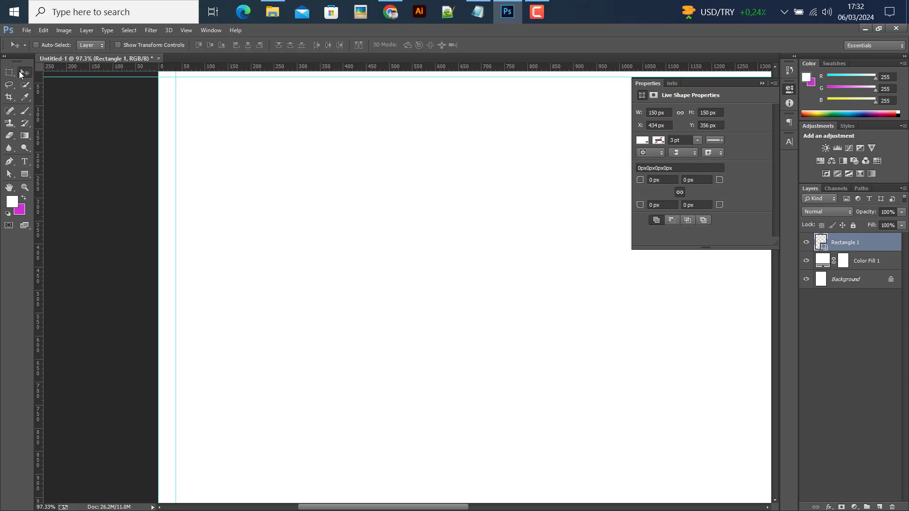
pyautogui.hotkey('ctrl', 'BackSpace')
pyautogui.scroll(-2, 196, 294)
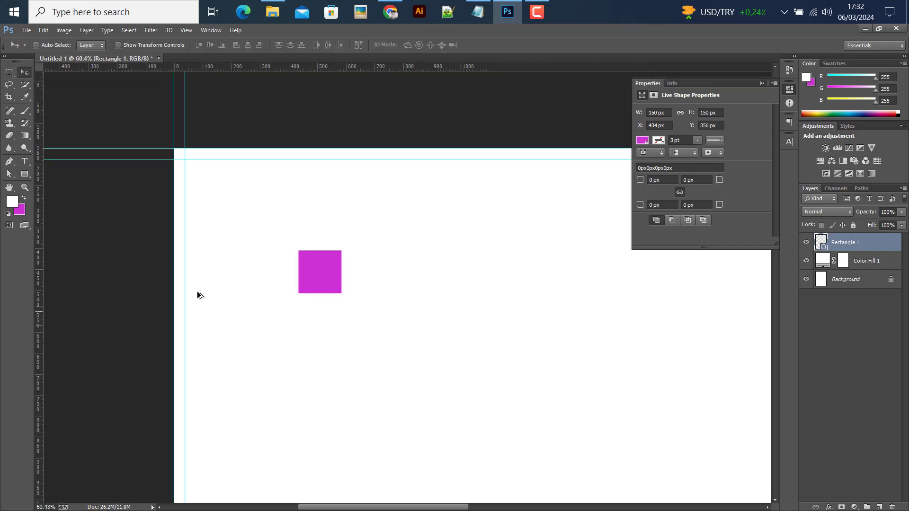
# Move the square into the page's upper-left inner guide corner and place guides along its right and bottom edges.
pyautogui.moveTo(331, 284); pyautogui.dragTo(211, 191)
pyautogui.moveTo(37, 277); pyautogui.dragTo(228, 265)
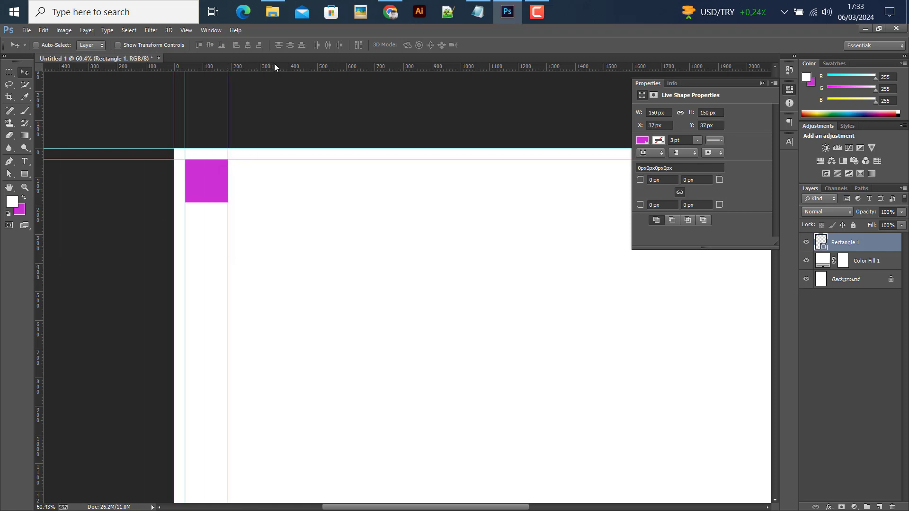
pyautogui.moveTo(274, 66); pyautogui.dragTo(272, 198)
# Move the magenta square into the page's lower-right inner guide corner and place guides along its top and left edges.
pyautogui.hotkey('ctrl', '0')
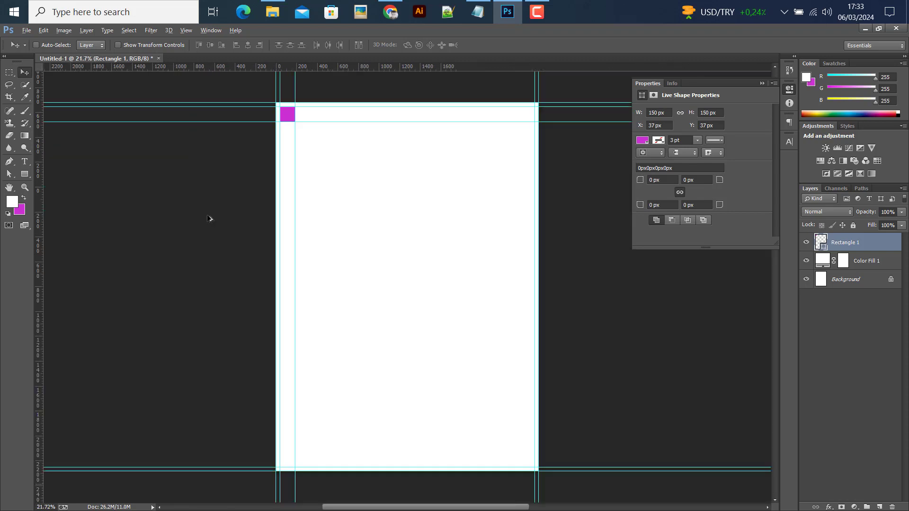
pyautogui.moveTo(296, 123); pyautogui.dragTo(534, 468)
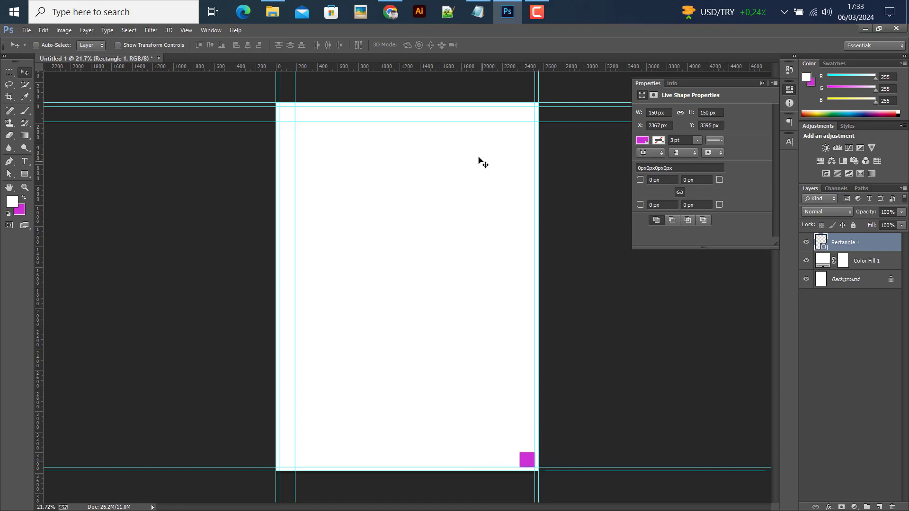
pyautogui.moveTo(442, 67); pyautogui.dragTo(500, 452)
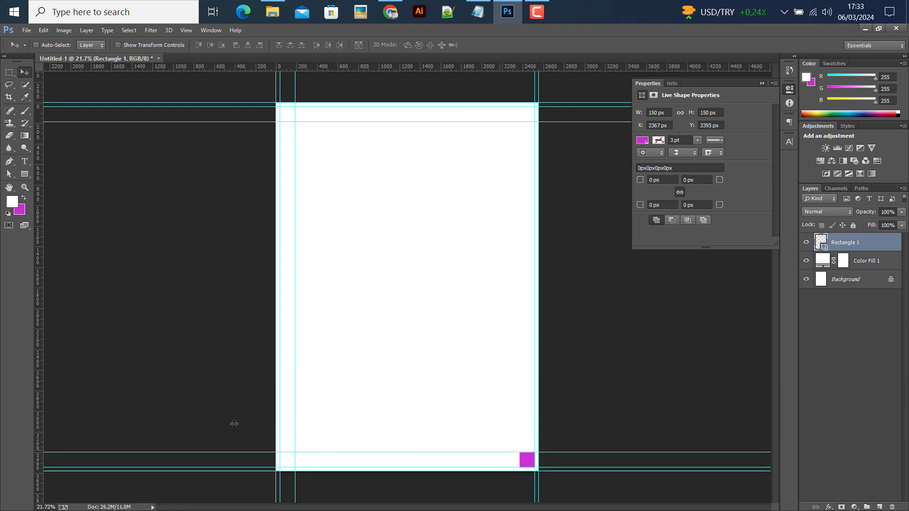
pyautogui.moveTo(41, 301); pyautogui.dragTo(510, 354)
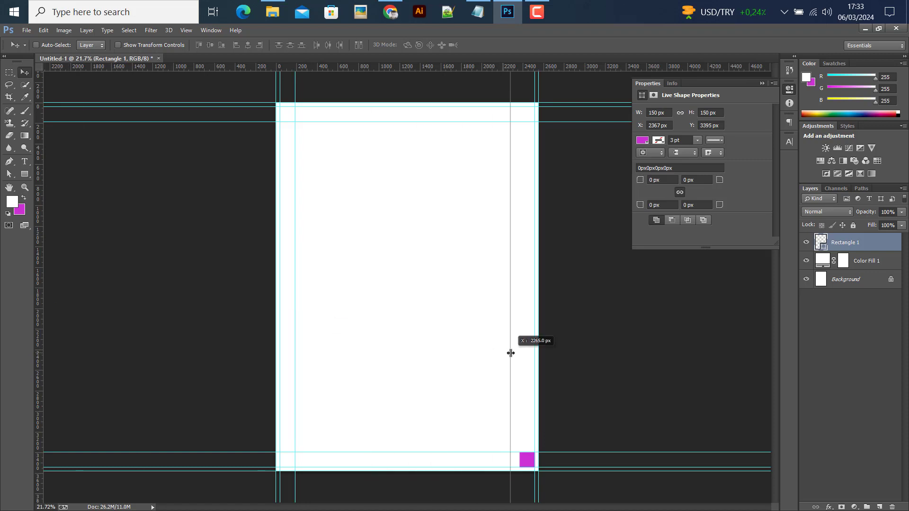
pyautogui.moveTo(511, 354); pyautogui.dragTo(520, 354)
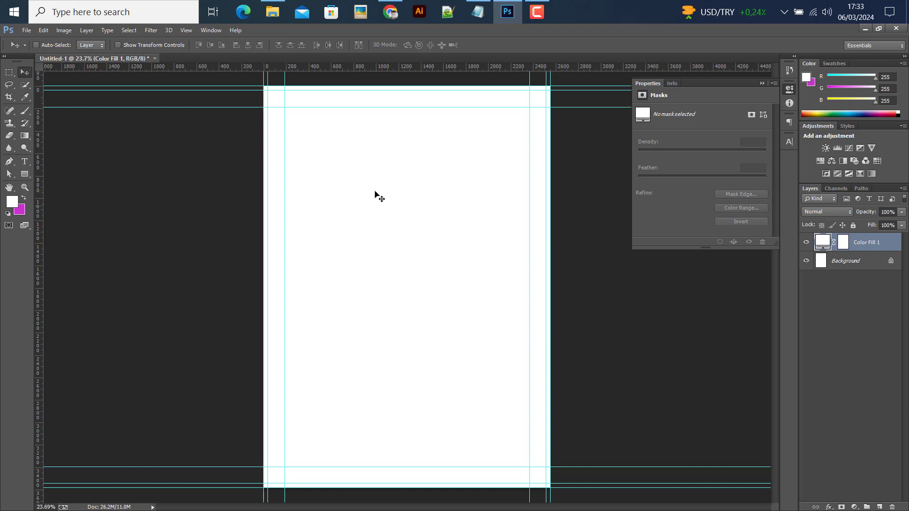
# Place the men.png image into the document as a new layer at its default size.
pyautogui.scroll(1, 324, 170)
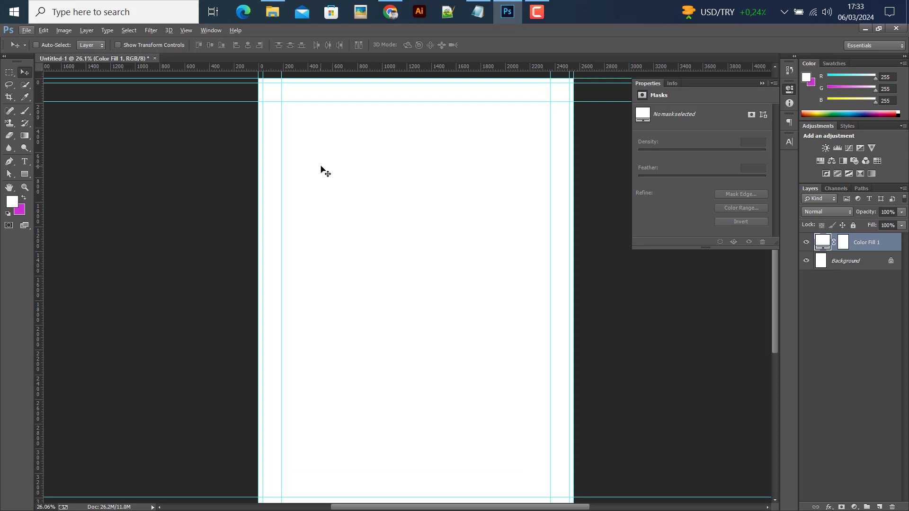
pyautogui.click(26, 32)
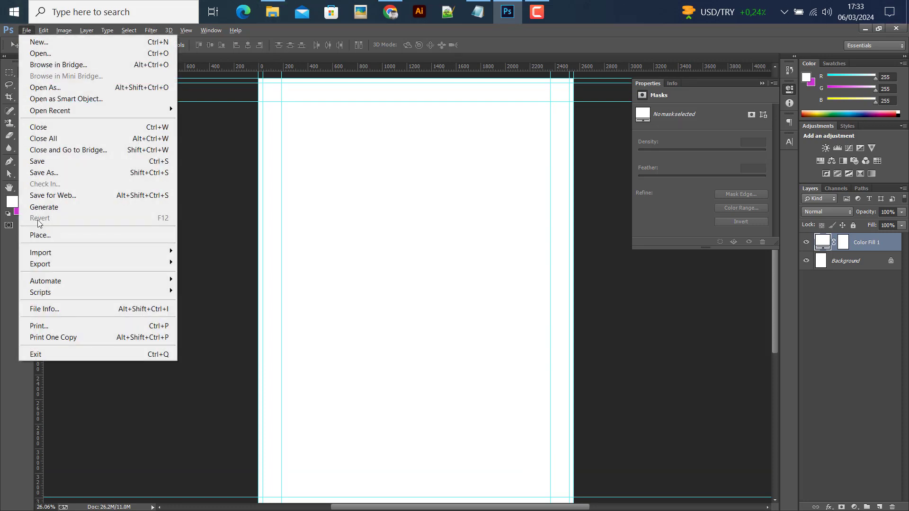
pyautogui.click(44, 232)
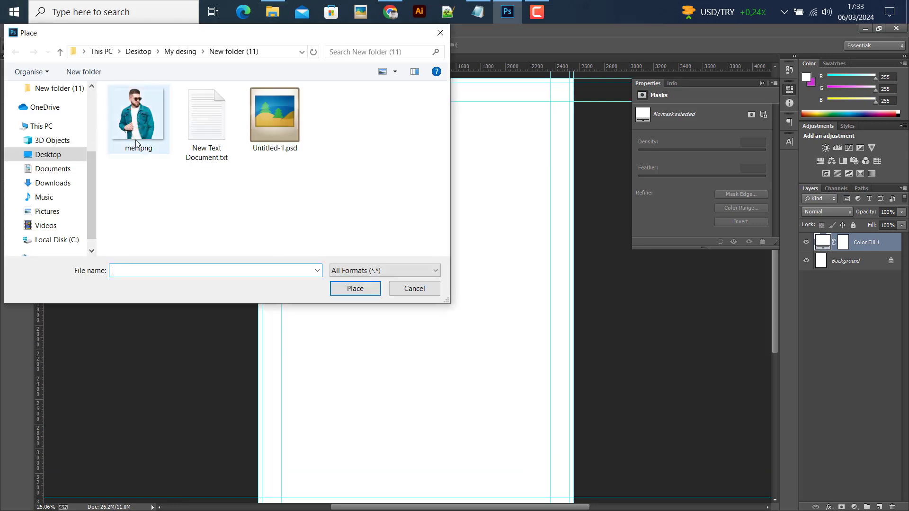
pyautogui.click(134, 124)
pyautogui.click(352, 291)
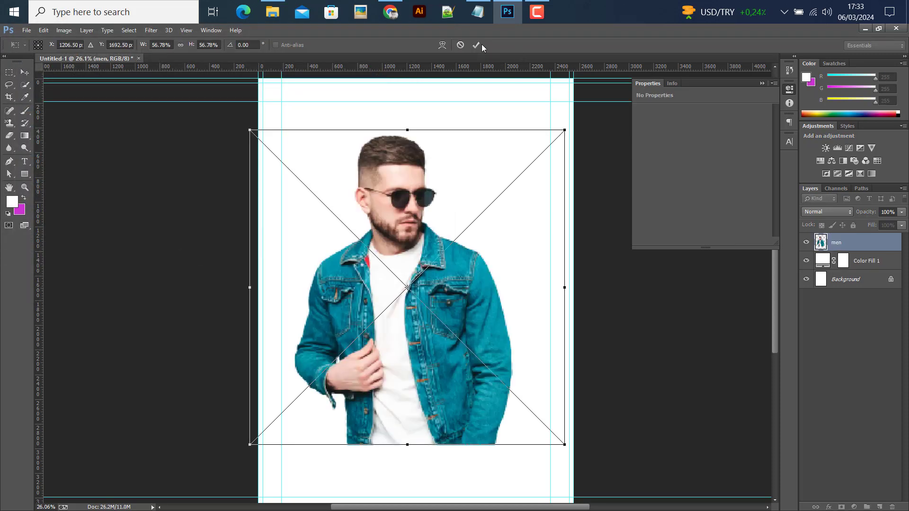
pyautogui.press('Return')
# Move the man's photo down to the page's bottom edge and scale it proportionally to about 56.67%.
pyautogui.scroll(-1, 366, 231)
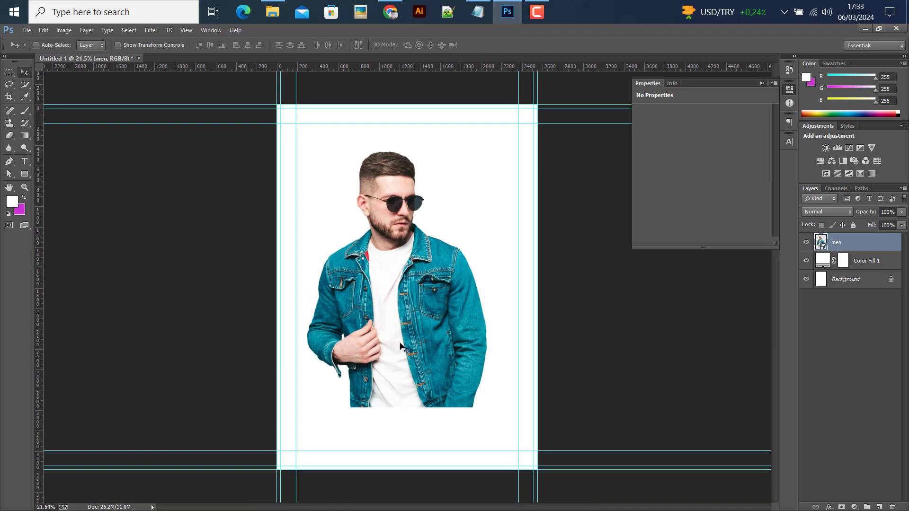
pyautogui.moveTo(412, 269); pyautogui.dragTo(401, 362)
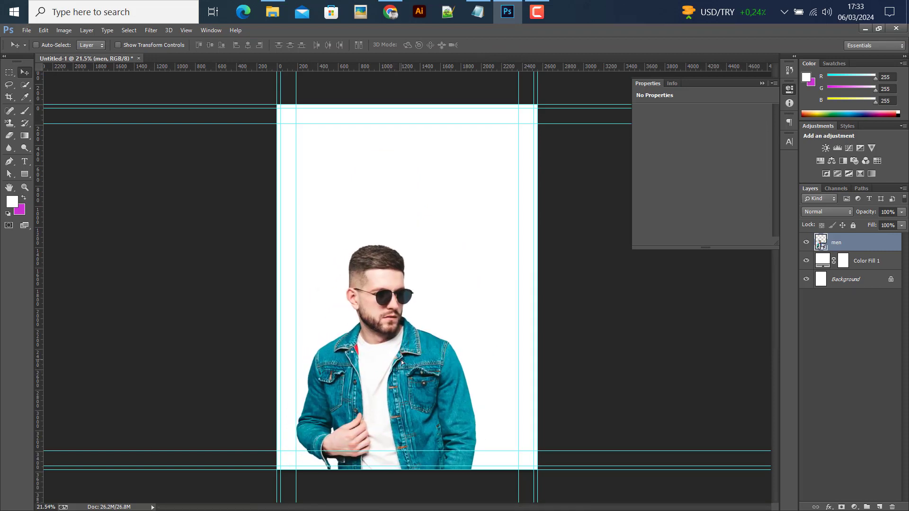
pyautogui.hotkey('ctrl', 't')
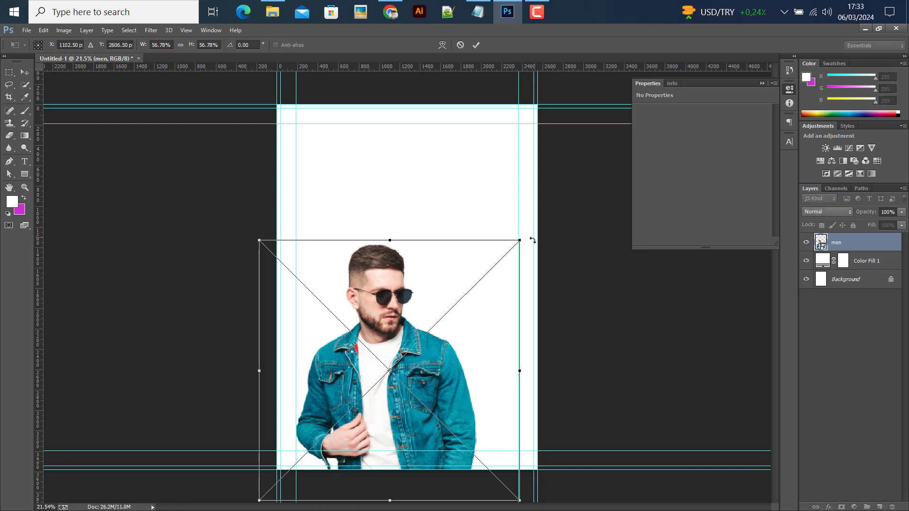
pyautogui.moveTo(521, 241); pyautogui.dragTo(516, 251)
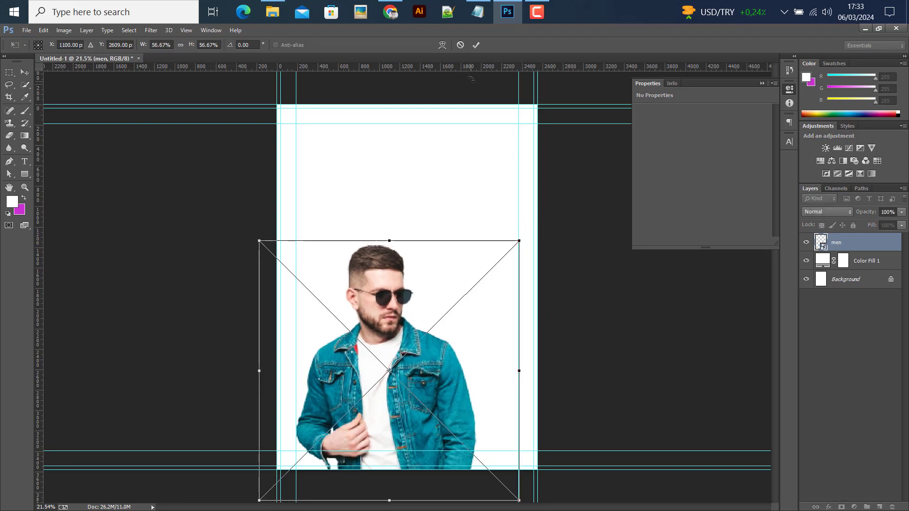
pyautogui.click(476, 45)
# Shift the man's photo left until his sleeve meets the bleed guide, and nudge it slightly upward.
pyautogui.moveTo(384, 330); pyautogui.dragTo(378, 323)
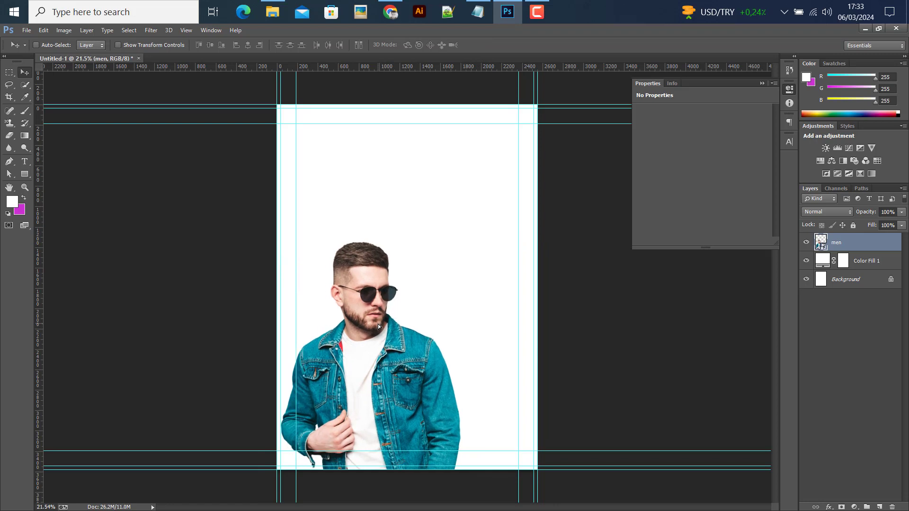
pyautogui.hotkey('shift', 'Up')
pyautogui.hotkey('shift', 'Up')
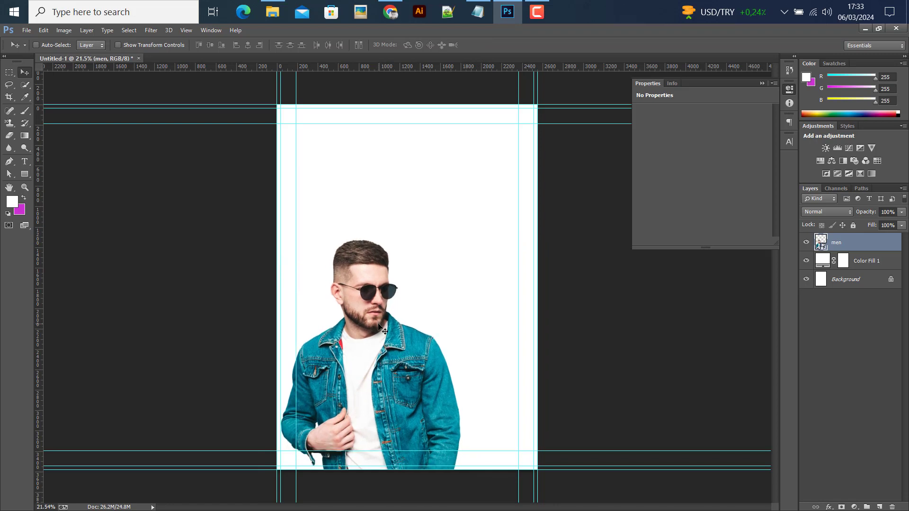
pyautogui.hotkey('shift', 'Up')
pyautogui.hotkey('shift', 'Up')
pyautogui.hotkey('shift', 'Up')
pyautogui.hotkey('shift', 'Up')
pyautogui.hotkey('shift', 'Up')
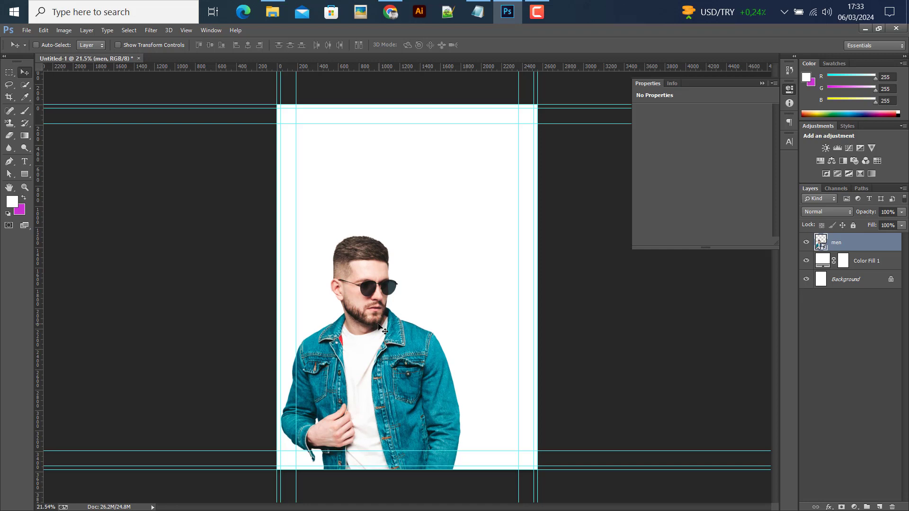
# Draw a white rectangle about 1243 by 3653 px covering the right half of the page.
pyautogui.click(25, 174)
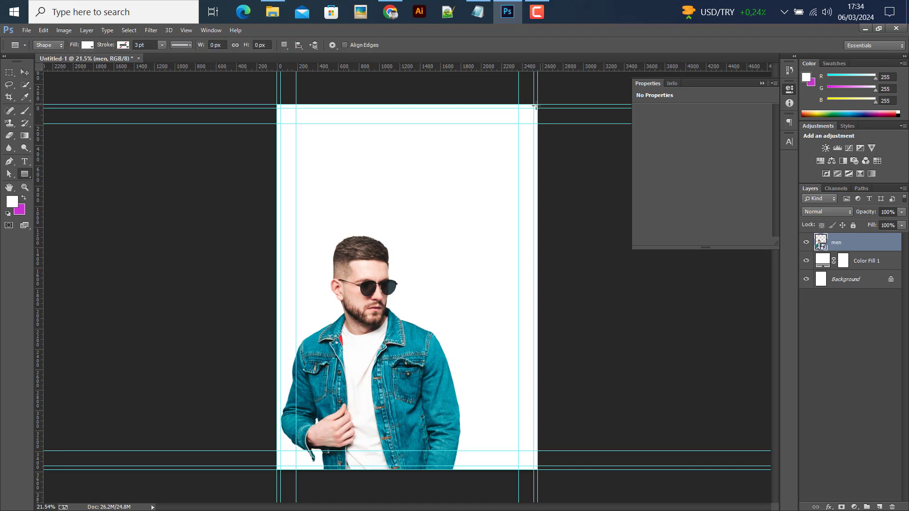
pyautogui.moveTo(536, 107); pyautogui.dragTo(411, 476)
pyautogui.click(25, 72)
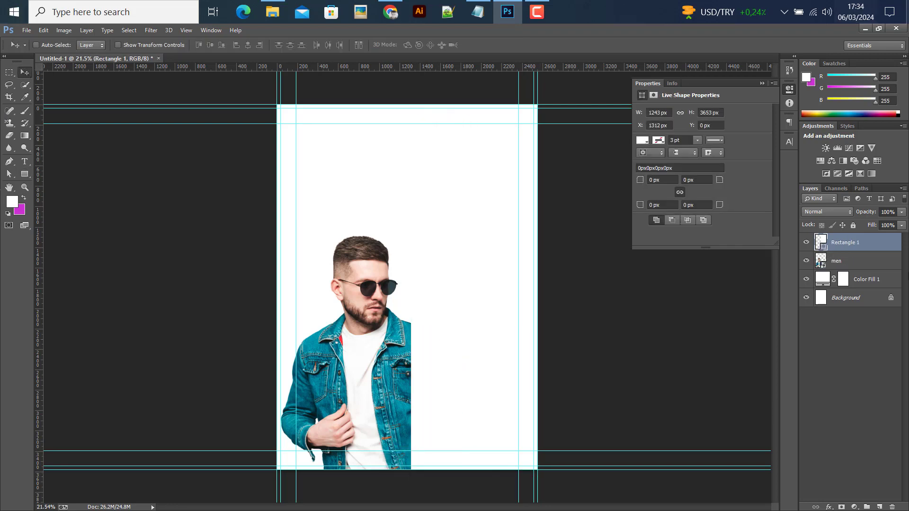
# Move the rectangle layer beneath the men layer and fill it with the red #fd2b3a sampled from the jacket collar.
pyautogui.moveTo(857, 246); pyautogui.dragTo(818, 269)
pyautogui.doubleClick(821, 261)
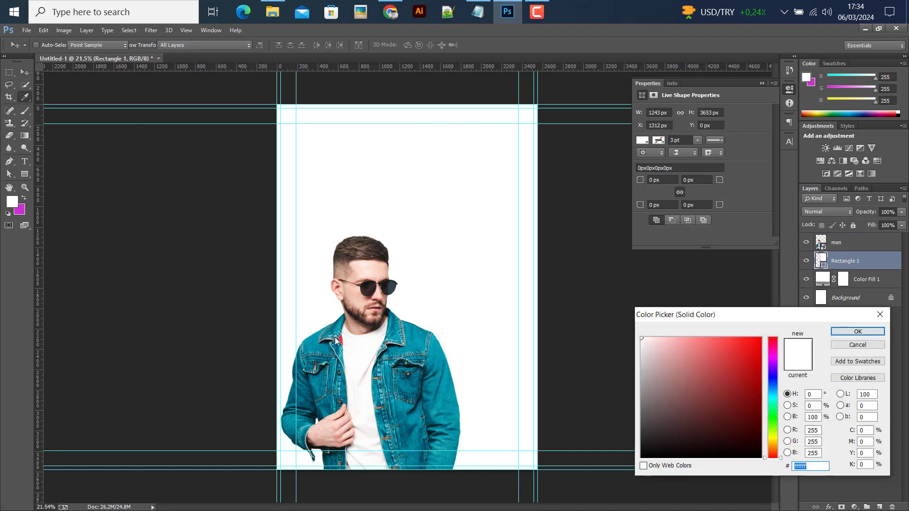
pyautogui.click(340, 339)
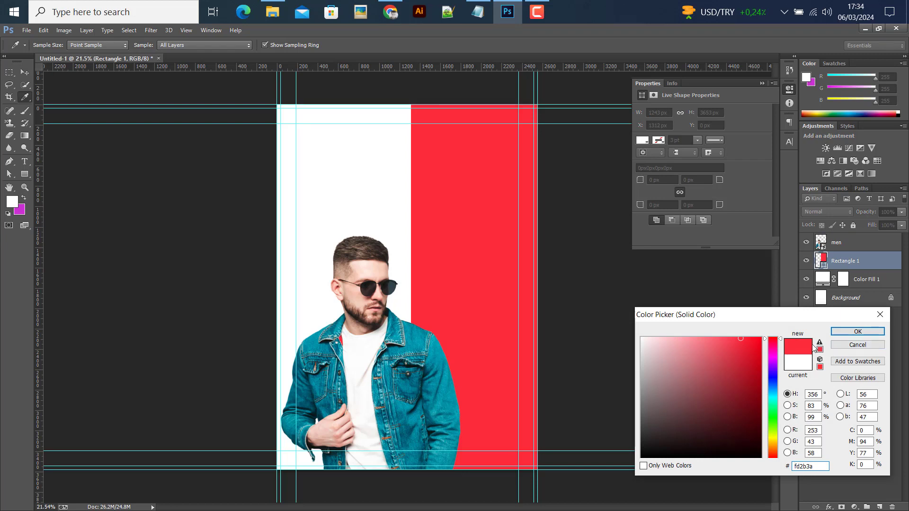
pyautogui.click(845, 333)
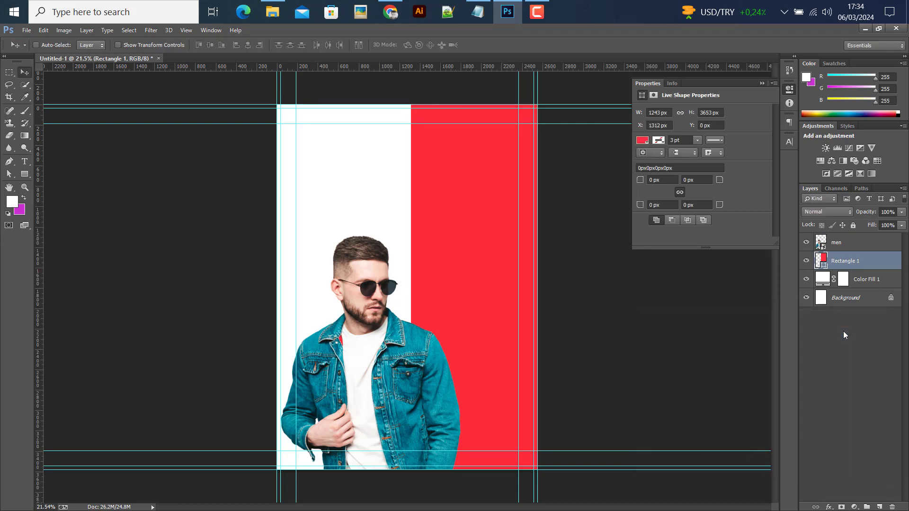
# Hide the guides and briefly preview the design in CMYK proof colors.
pyautogui.hotkey('ctrl', ';')
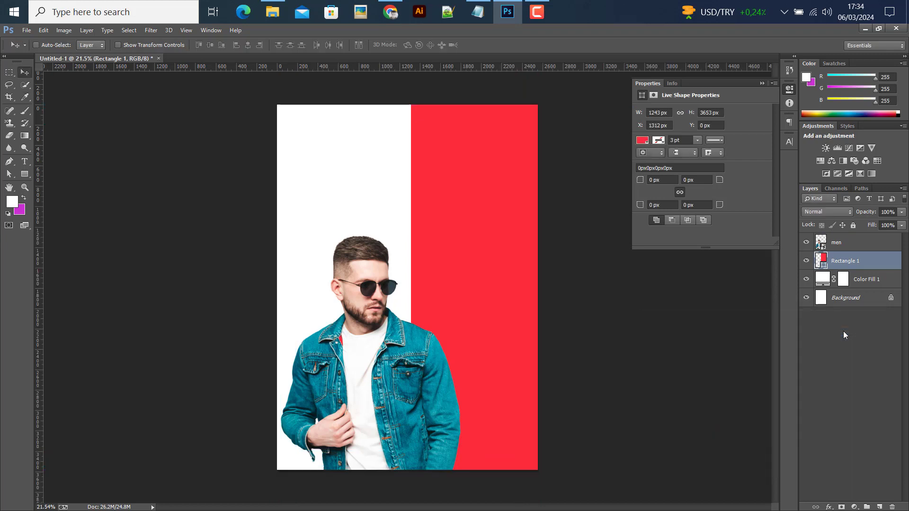
pyautogui.hotkey('ctrl', 'y')
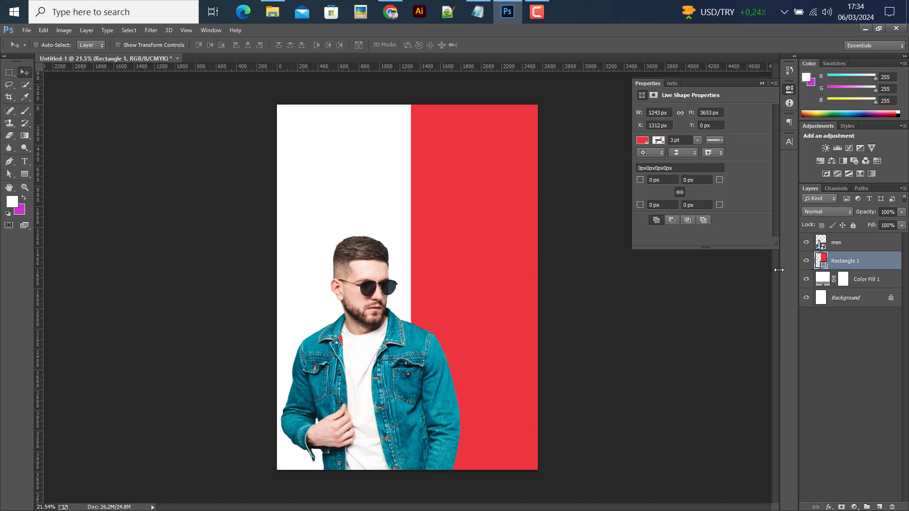
pyautogui.hotkey('ctrl', 'y')
# Widen the red rectangle leftward to about 1308 px.
pyautogui.hotkey('ctrl', 't')
pyautogui.moveTo(413, 291); pyautogui.dragTo(404, 291)
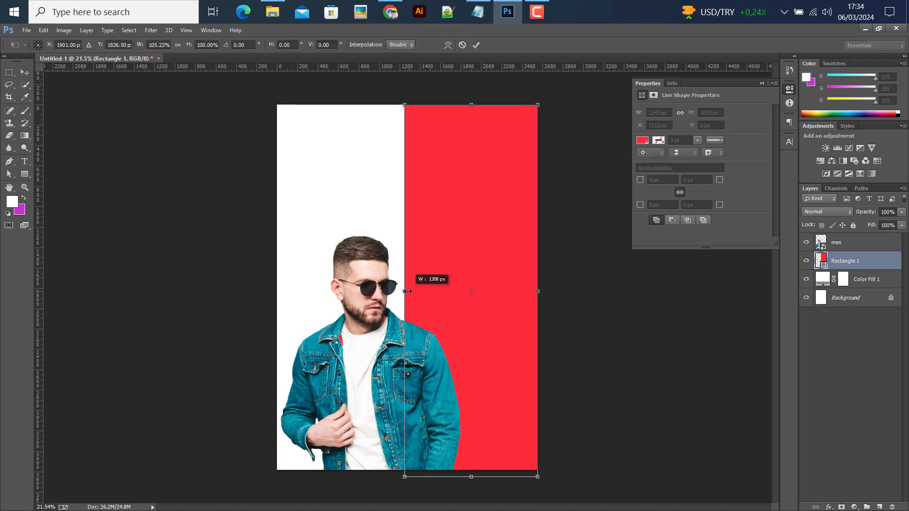
pyautogui.click(476, 45)
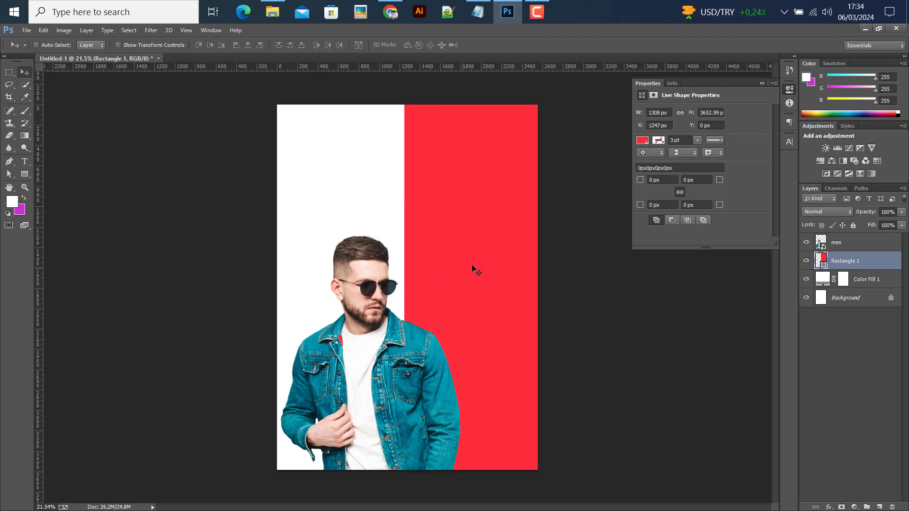
# Duplicate the red rectangle layer and move the copy to the page's left half, leaving a narrow white gap between them.
pyautogui.rightClick(883, 267)
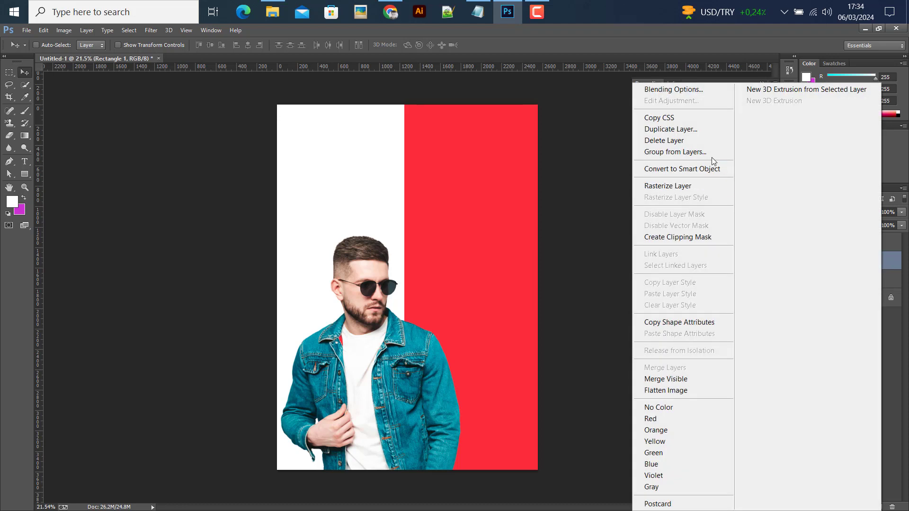
pyautogui.click(698, 137)
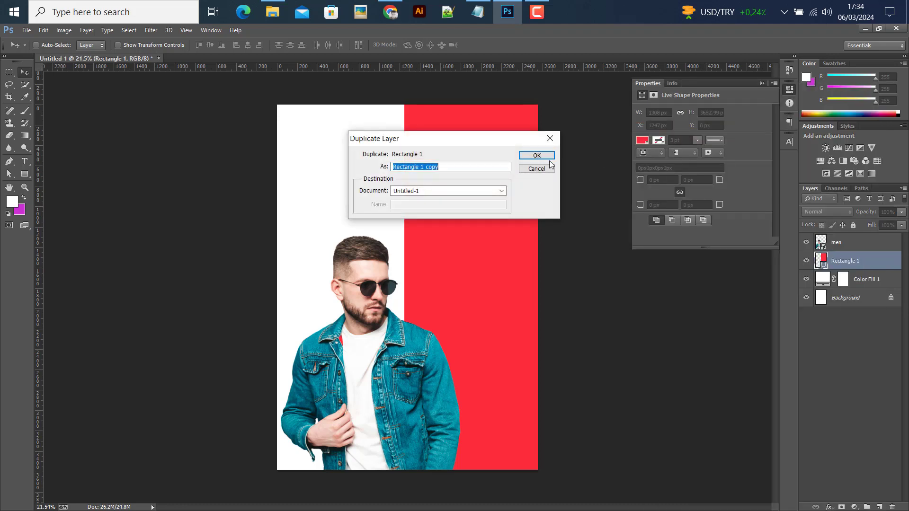
pyautogui.click(536, 175)
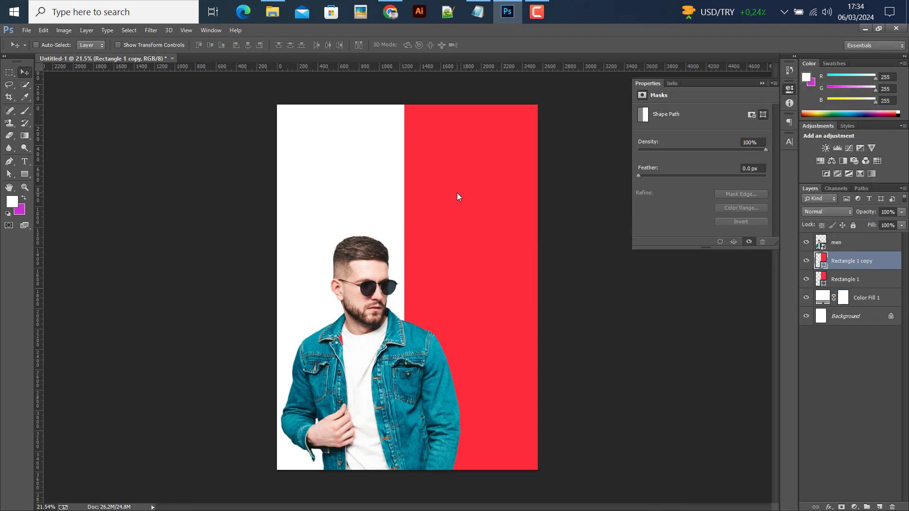
pyautogui.moveTo(456, 192); pyautogui.dragTo(318, 206)
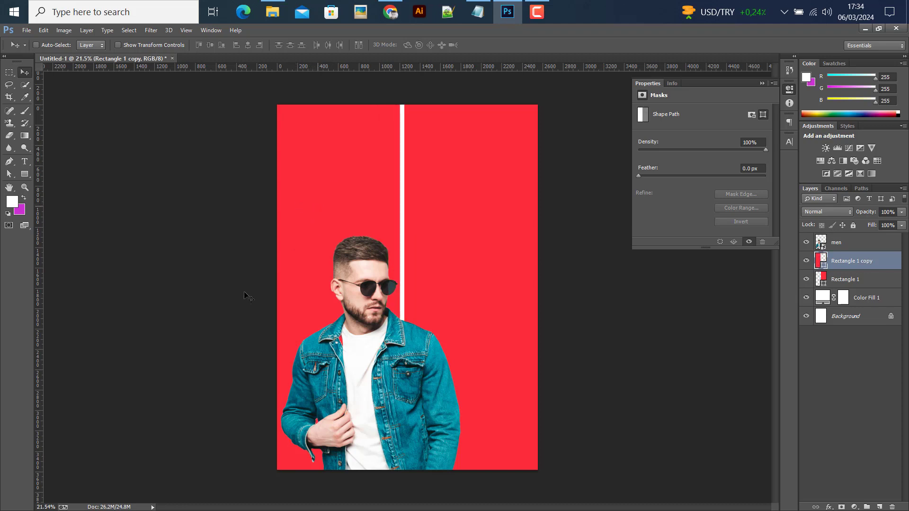
# Narrow the rectangle copy from its left side to about 47.17% of its width.
pyautogui.hotkey('ctrl', 't')
pyautogui.moveTo(282, 293); pyautogui.dragTo(353, 292)
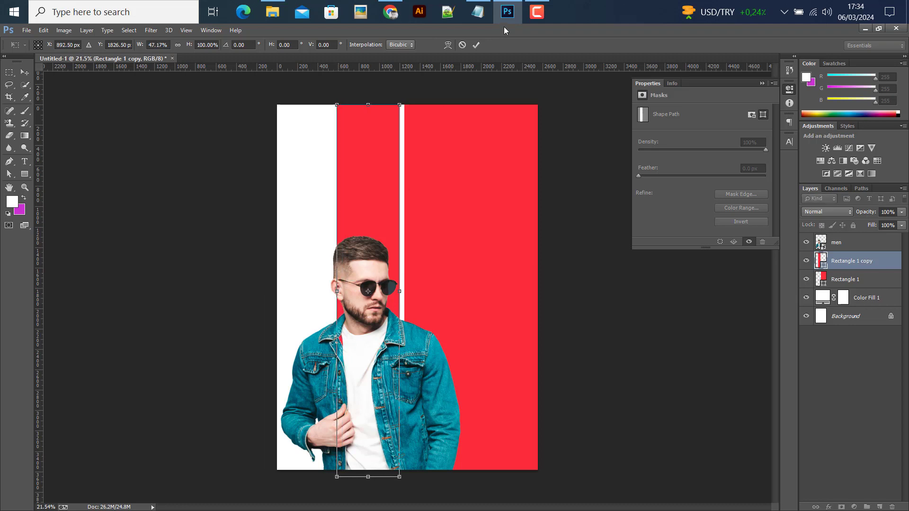
pyautogui.click(476, 44)
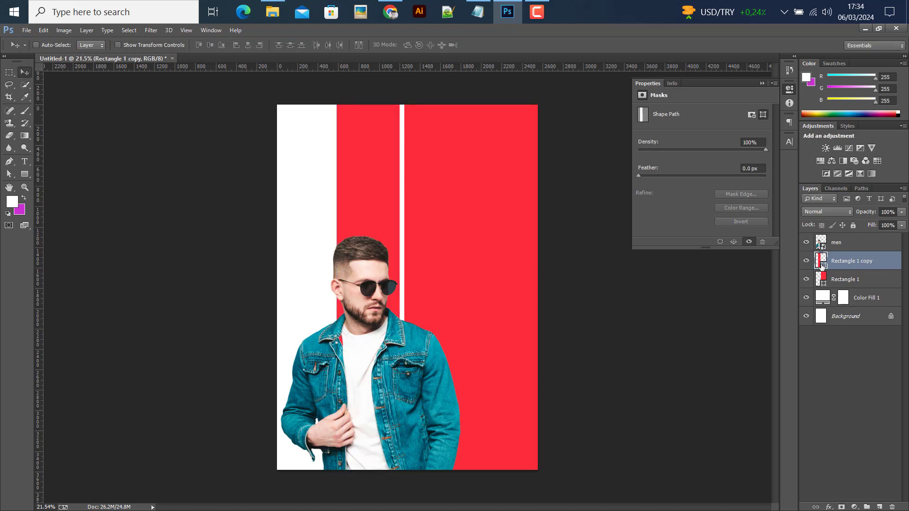
# Recolor the narrow rectangle copy to dark teal #212f30, starting from a color sampled off the sunglasses.
pyautogui.doubleClick(822, 266)
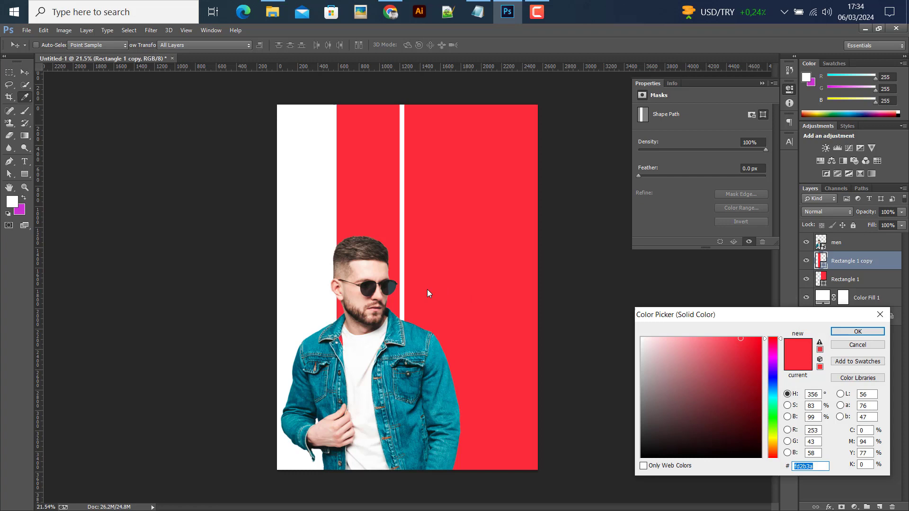
pyautogui.click(393, 286)
pyautogui.click(391, 292)
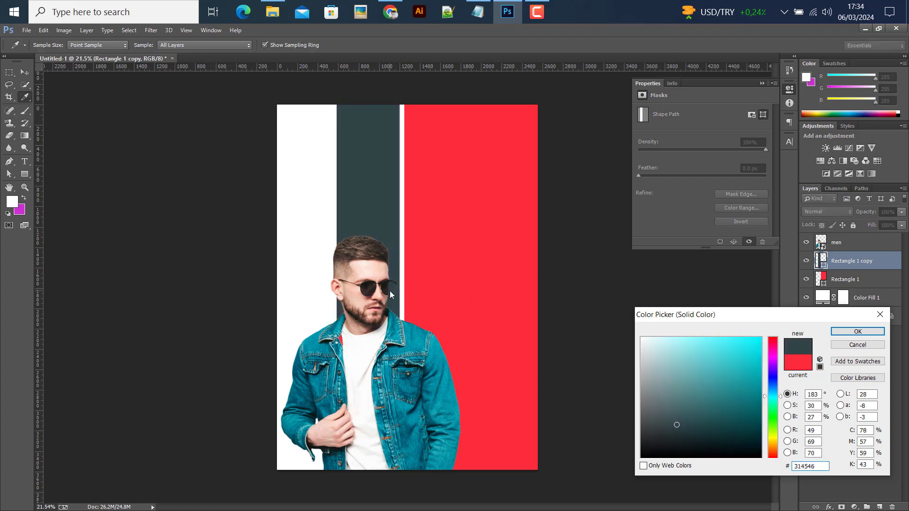
pyautogui.click(679, 435)
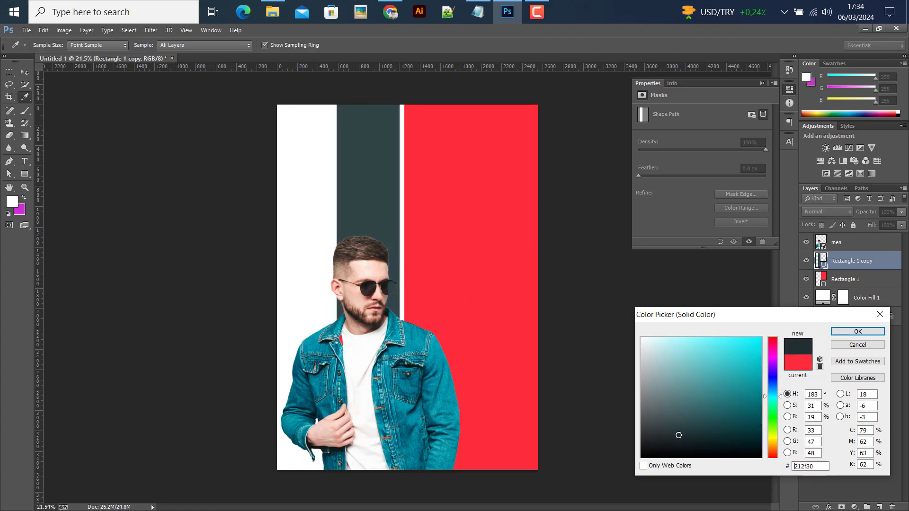
pyautogui.click(857, 332)
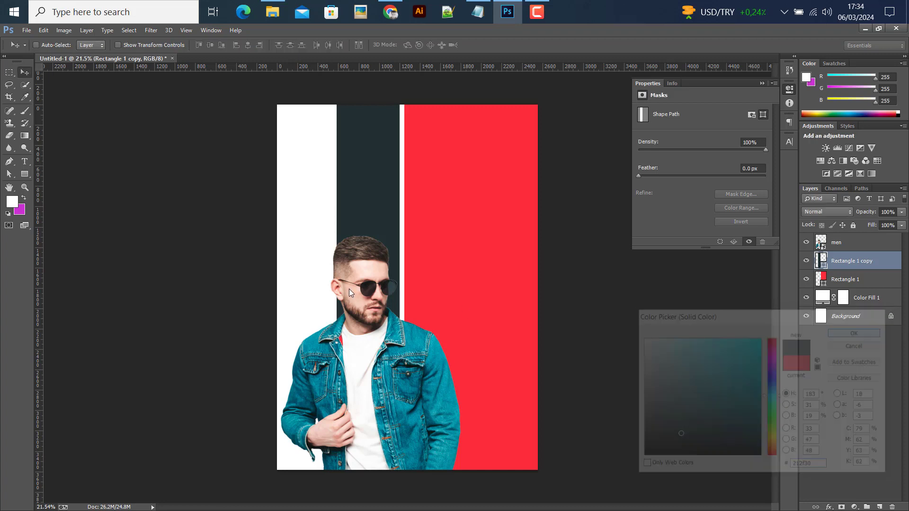
# Widen the dark teal rectangle leftward to about 107.46% of its width.
pyautogui.hotkey('ctrl', 't')
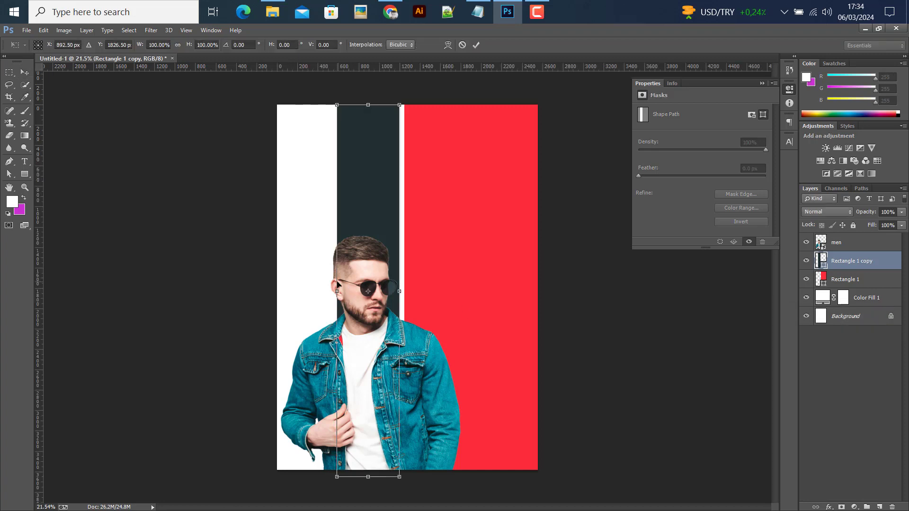
pyautogui.moveTo(333, 292); pyautogui.dragTo(329, 292)
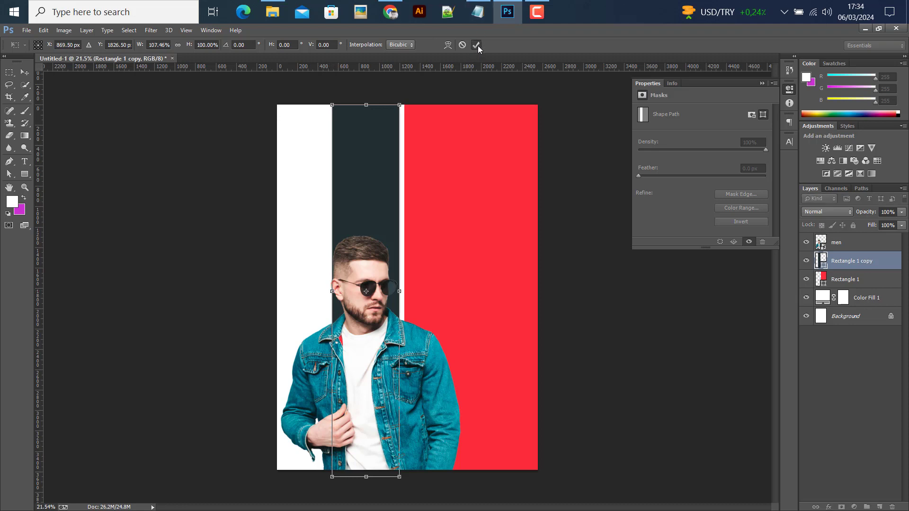
pyautogui.click(476, 45)
pyautogui.hotkey('ctrl', ';')
pyautogui.hotkey('ctrl', ';')
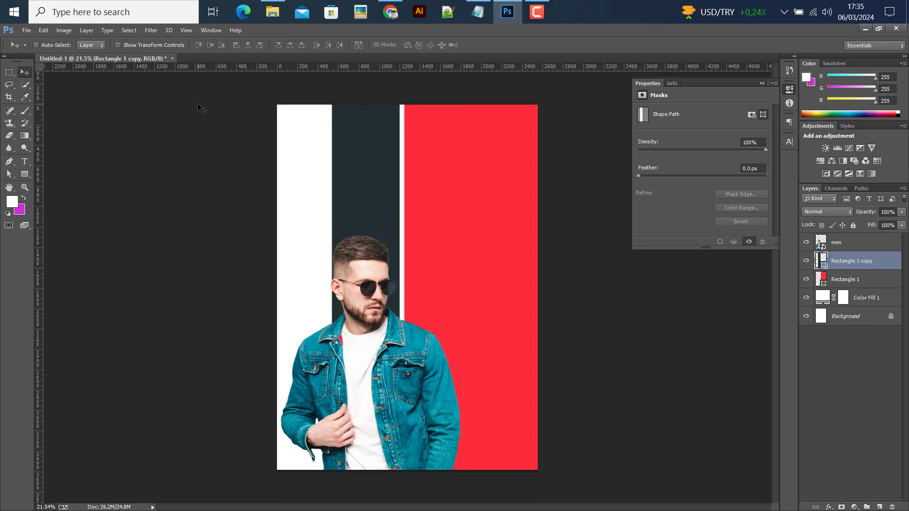
# Copy the "big sale" lines from the Notepad file and place them as a text layer above the men layer, over the red block.
pyautogui.click(478, 12)
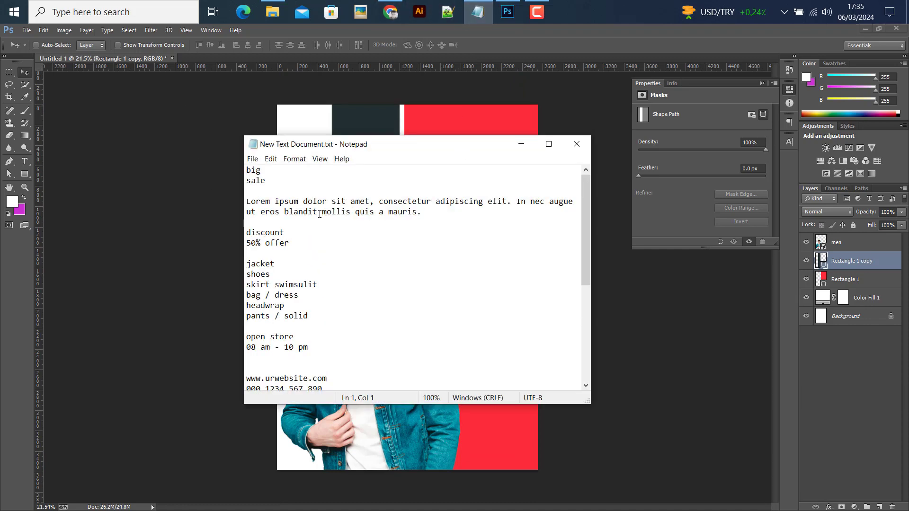
pyautogui.moveTo(272, 180); pyautogui.dragTo(238, 174)
pyautogui.click(519, 143)
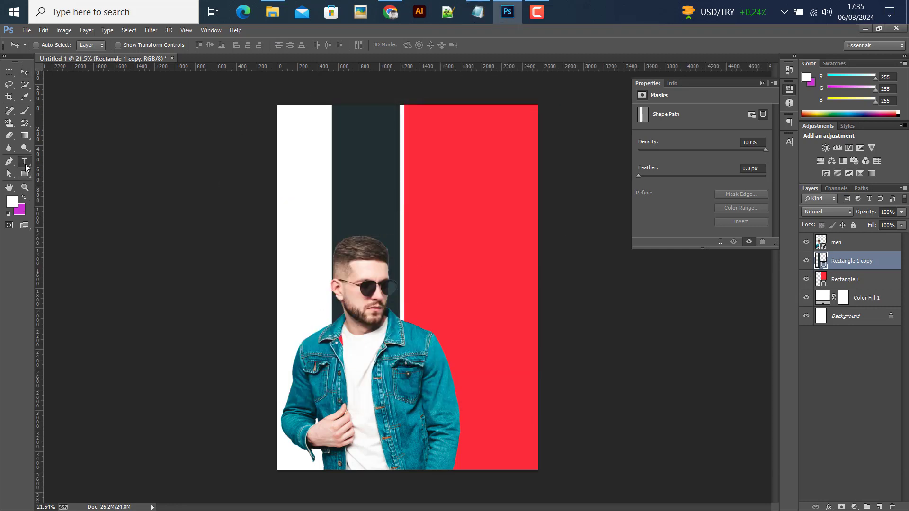
pyautogui.click(837, 243)
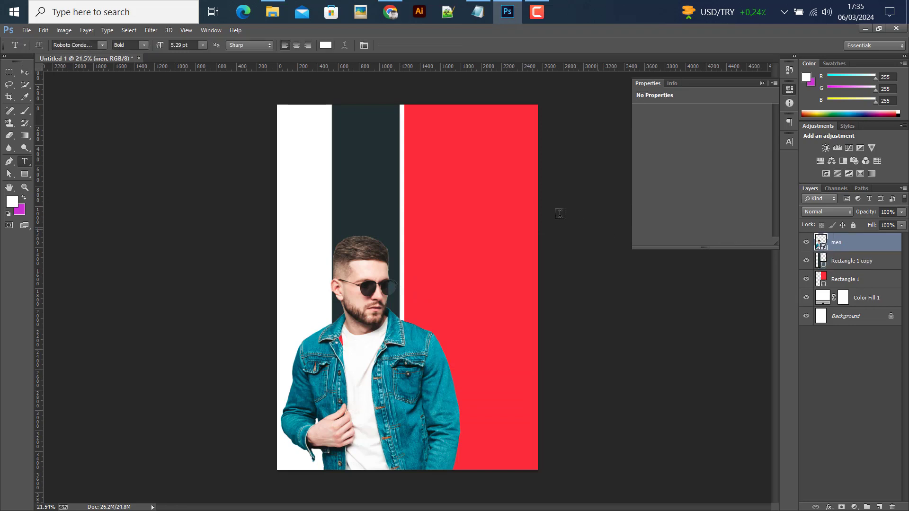
pyautogui.click(442, 257)
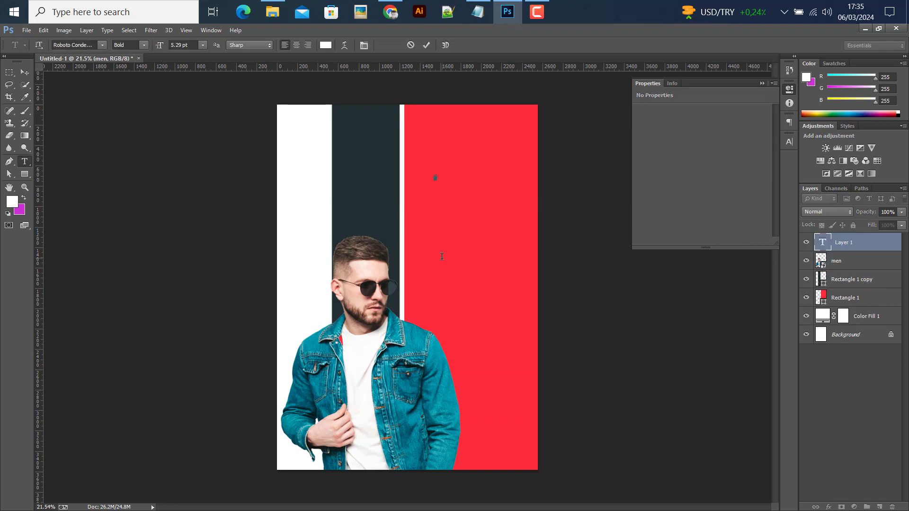
pyautogui.click(25, 72)
# Scale the BIG SALE text up proportionally to about 1428% and set its leading to 60 pt.
pyautogui.hotkey('ctrl', 't')
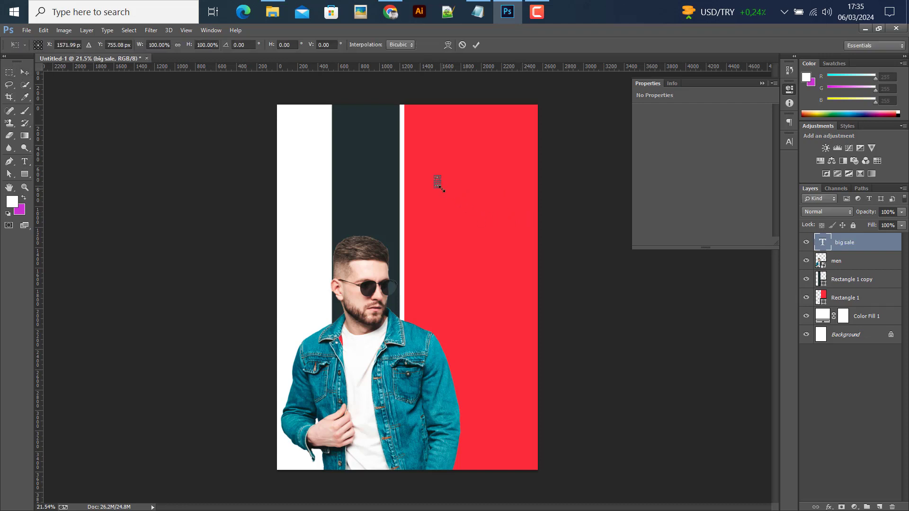
pyautogui.moveTo(463, 224); pyautogui.dragTo(539, 302)
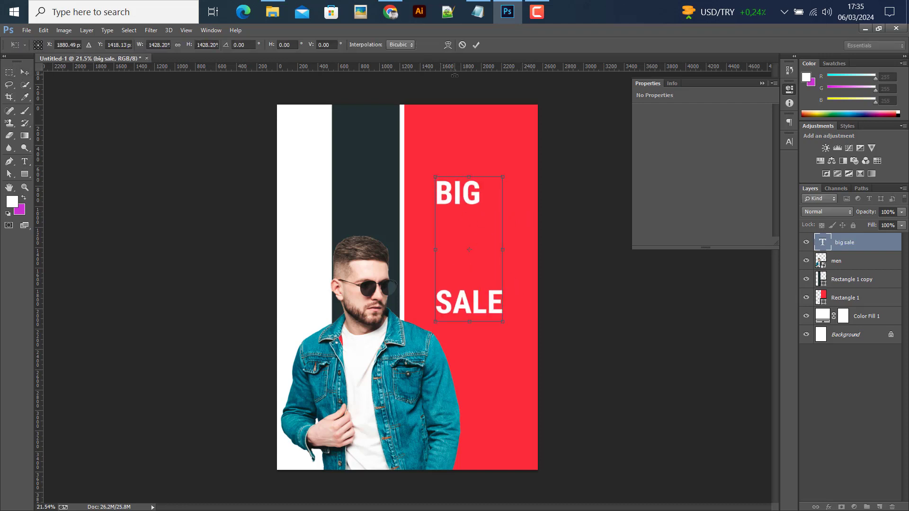
pyautogui.click(477, 45)
pyautogui.click(790, 142)
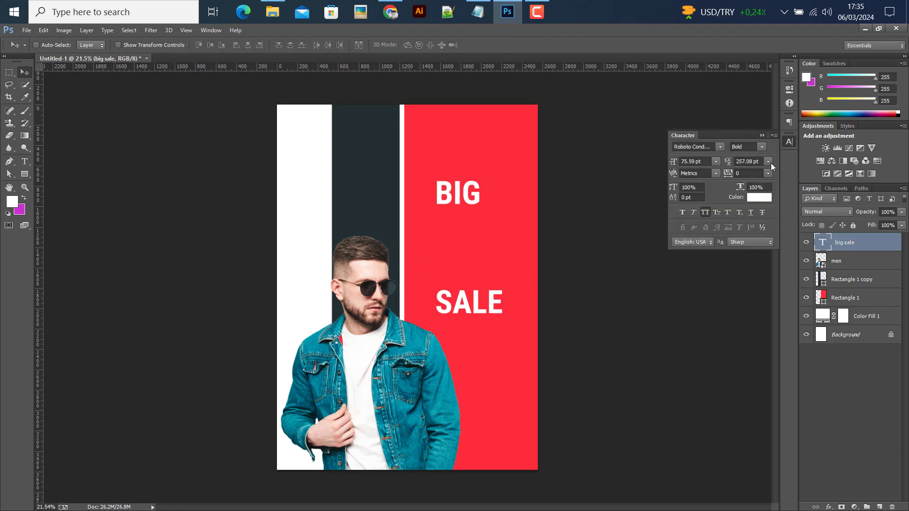
pyautogui.click(769, 162)
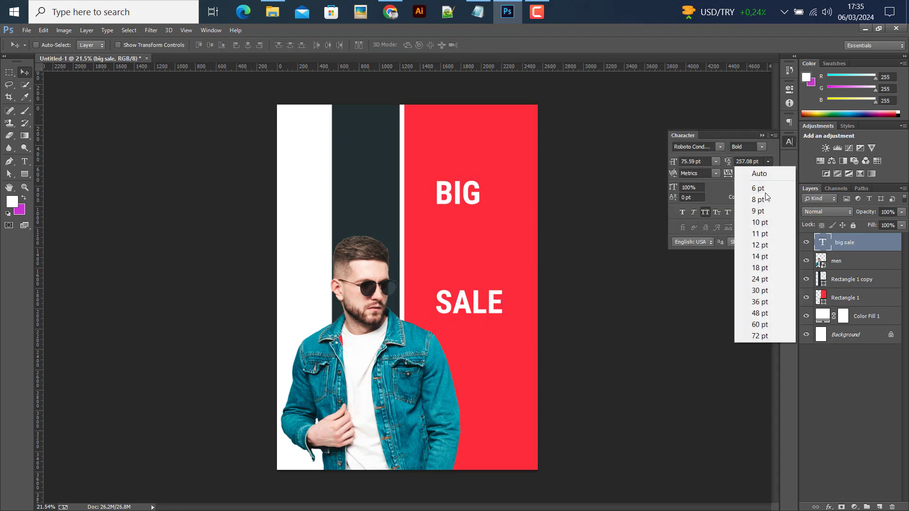
pyautogui.click(763, 325)
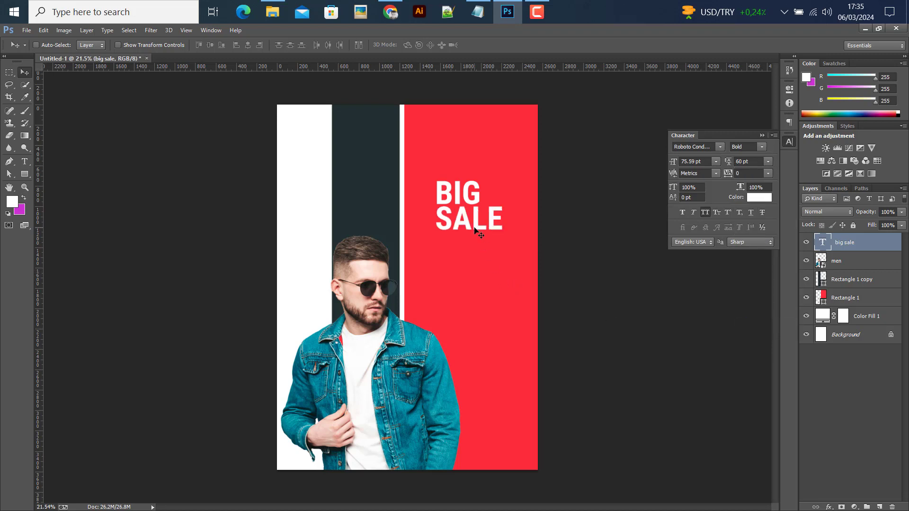
# Move the BIG SALE headline to the red block's top, show the guides, and enlarge it to about 152% to reach the right margin guide.
pyautogui.moveTo(475, 229); pyautogui.dragTo(447, 147)
pyautogui.hotkey('ctrl', ';')
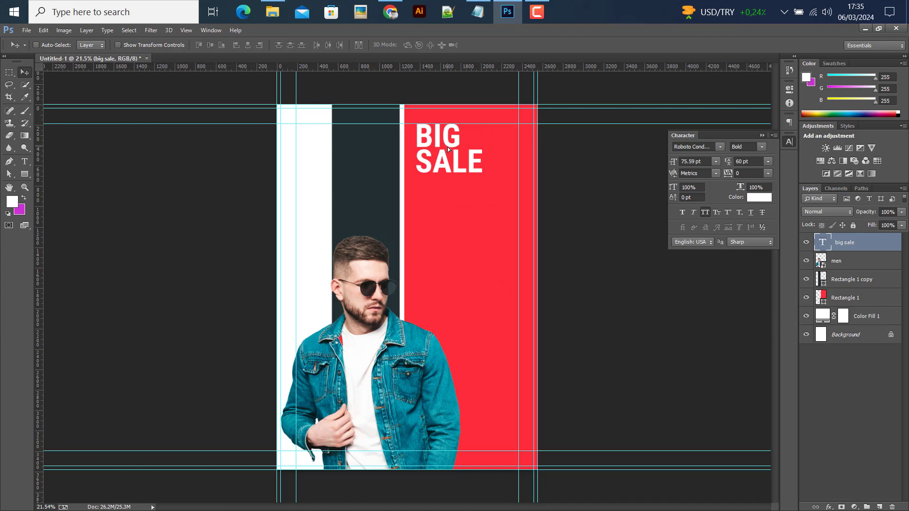
pyautogui.hotkey('ctrl', 't')
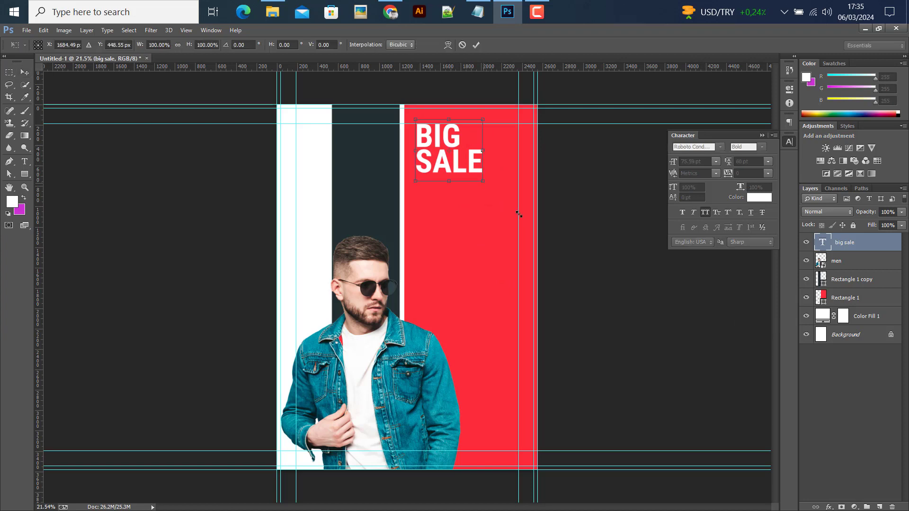
pyautogui.moveTo(519, 214)
pyautogui.mouseDown()
pyautogui.moveTo(527, 216)
pyautogui.moveTo(516, 218)
pyautogui.mouseUp()
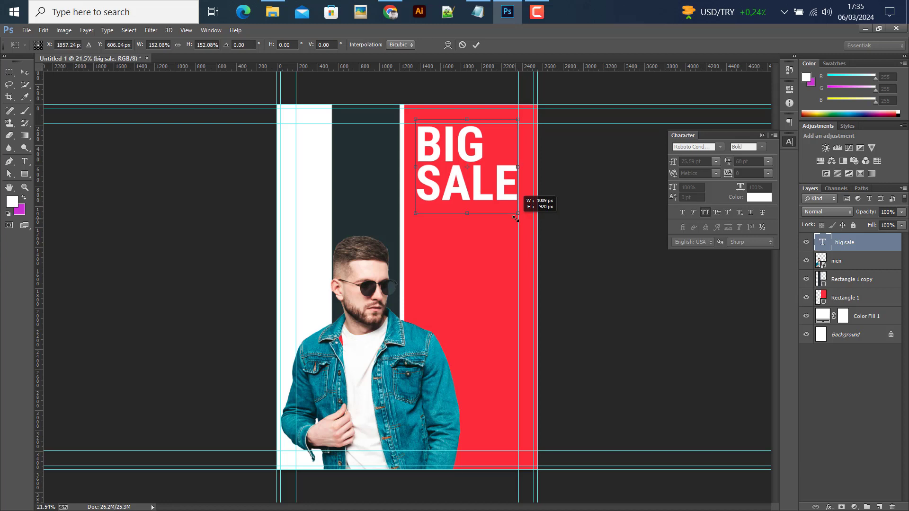
pyautogui.click(479, 42)
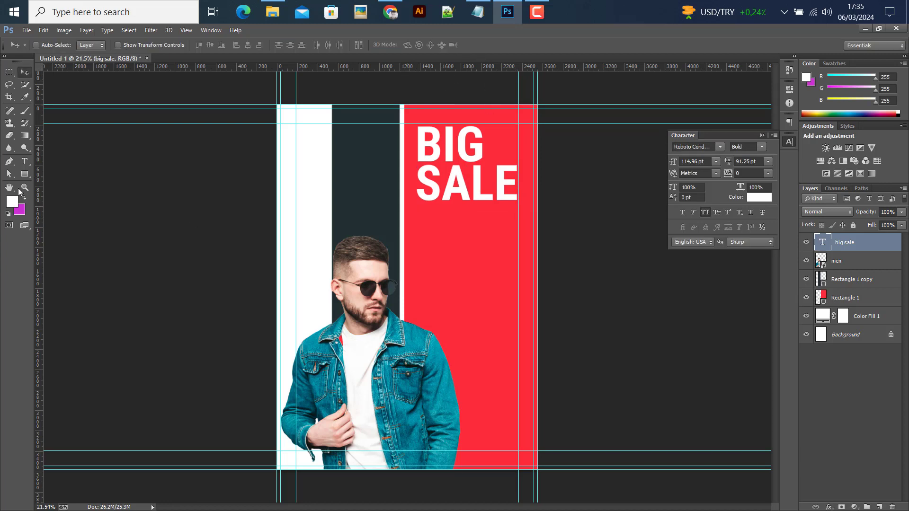
# Turn off All Caps for the middle letter of BIG so that the word reads "BiG".
pyautogui.click(25, 162)
pyautogui.moveTo(458, 148); pyautogui.dragTo(446, 145)
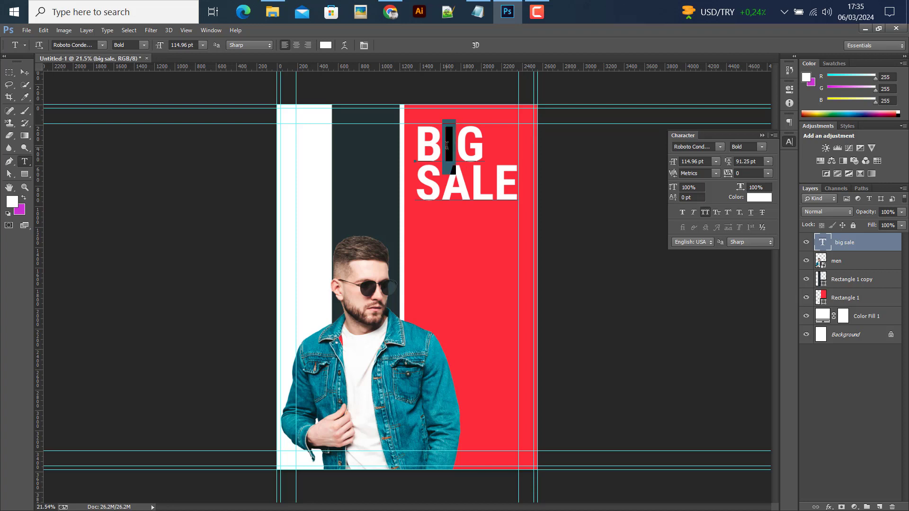
pyautogui.click(705, 214)
pyautogui.click(24, 72)
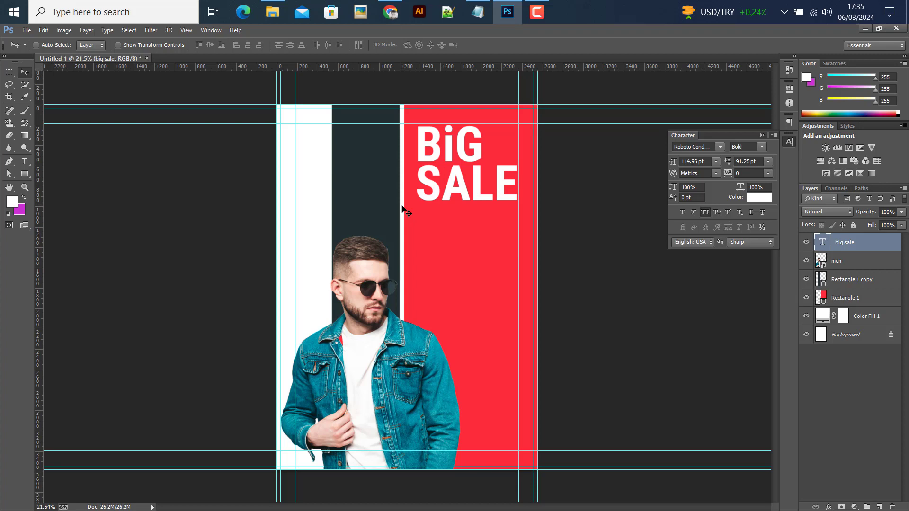
# Increase the font size of the word BiG to 171.96 pt to match the width of SALE.
pyautogui.click(24, 161)
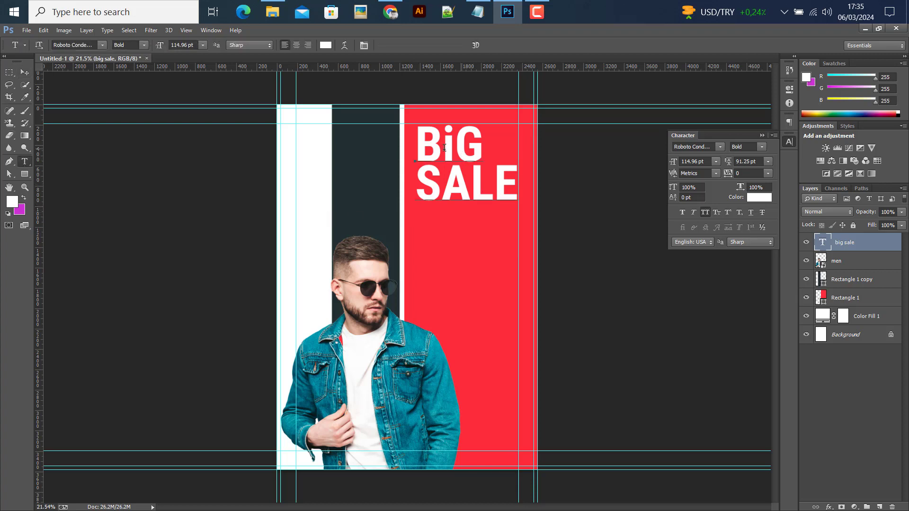
pyautogui.click(416, 142)
pyautogui.doubleClick(416, 141)
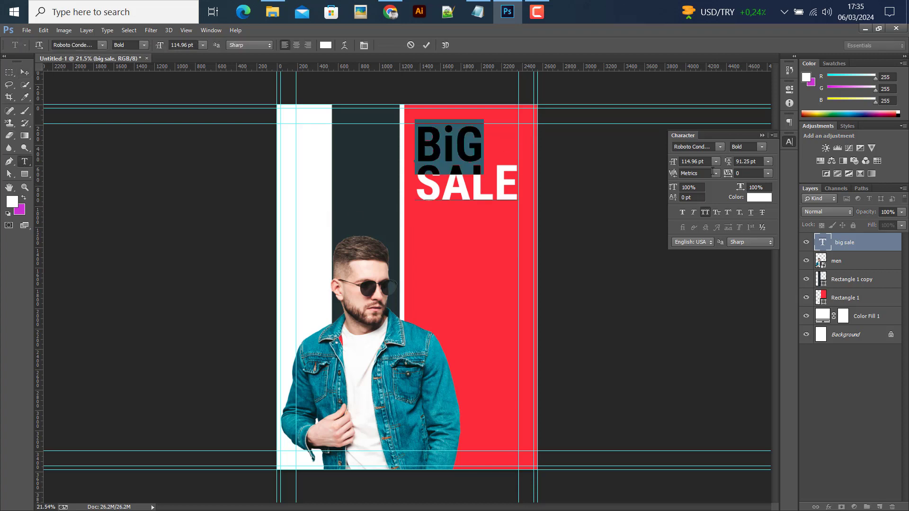
pyautogui.click(706, 160)
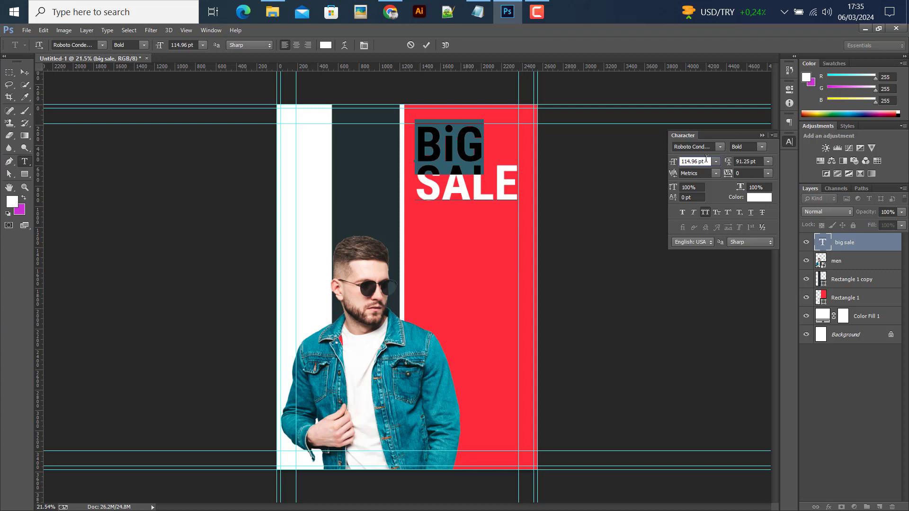
pyautogui.press('Up')
pyautogui.press('Up')
pyautogui.press('Up')
pyautogui.press('Up')
pyautogui.press('Up')
pyautogui.press('Up')
pyautogui.press('Up')
pyautogui.press('Up')
pyautogui.press('Up')
pyautogui.press('Up')
pyautogui.press('Up')
pyautogui.press('Up')
pyautogui.press('Up')
pyautogui.press('Up')
pyautogui.press('Up')
pyautogui.press('Up')
pyautogui.press('Up')
pyautogui.press('Up')
pyautogui.press('Up')
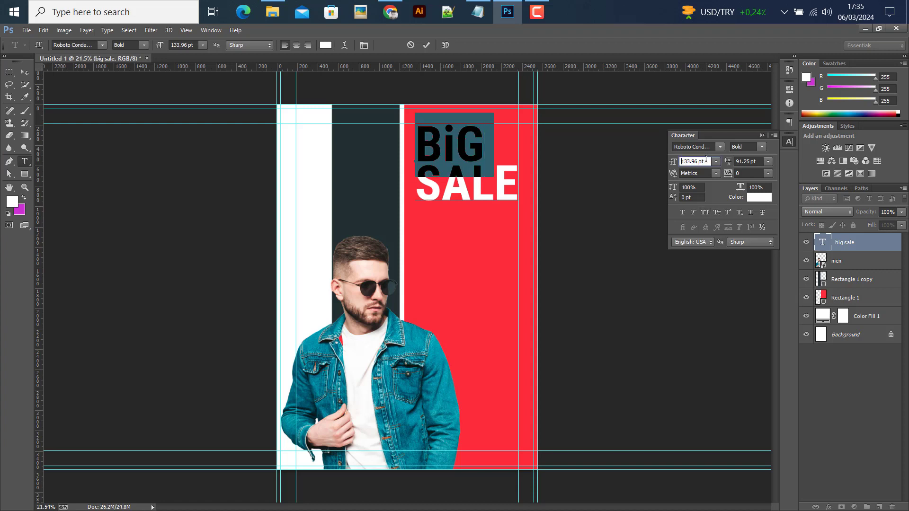
pyautogui.press('Up')
pyautogui.press('Up')
pyautogui.press('Up')
pyautogui.press('Up')
pyautogui.press('Up')
pyautogui.press('Up')
pyautogui.press('Up')
pyautogui.press('Up')
pyautogui.press('Up')
pyautogui.press('Up')
pyautogui.press('Up')
pyautogui.press('Up')
pyautogui.press('Up')
pyautogui.press('Up')
pyautogui.press('Up')
pyautogui.press('Up')
pyautogui.press('Up')
pyautogui.press('Up')
pyautogui.press('Up')
pyautogui.press('Up')
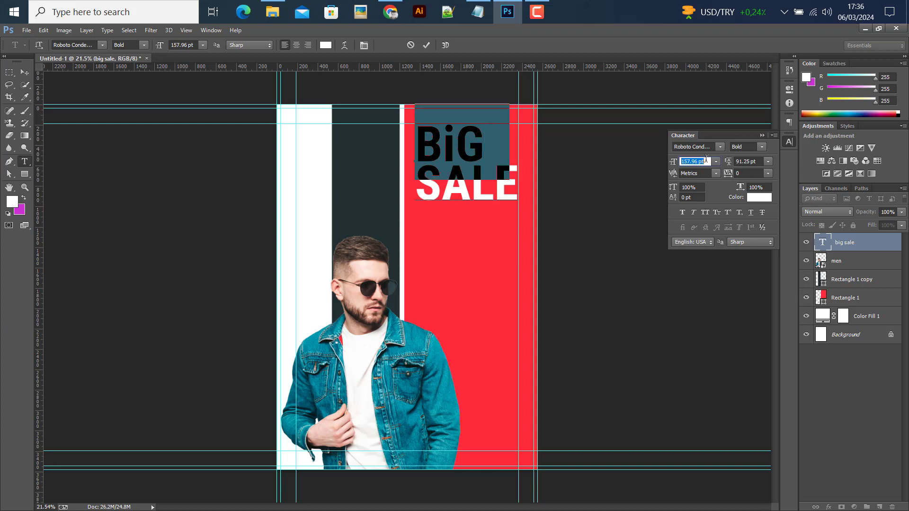
pyautogui.press('Up')
pyautogui.press('Up')
pyautogui.press('Up')
pyautogui.press('Up')
pyautogui.press('Up')
pyautogui.press('Up')
pyautogui.press('Up')
pyautogui.press('Up')
pyautogui.press('Up')
pyautogui.press('Up')
pyautogui.press('Up')
pyautogui.press('Up')
pyautogui.press('Up')
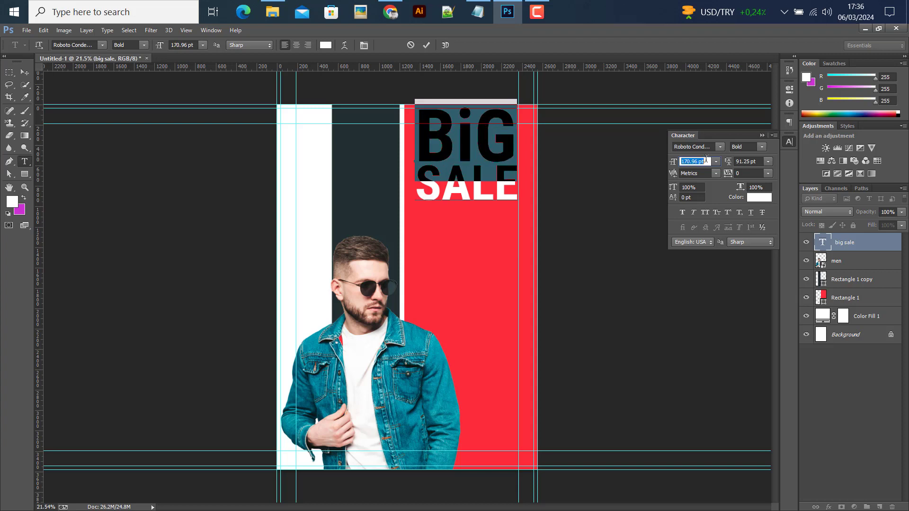
pyautogui.press('Up')
pyautogui.press('Return')
pyautogui.hotkey('ctrl', 'Return')
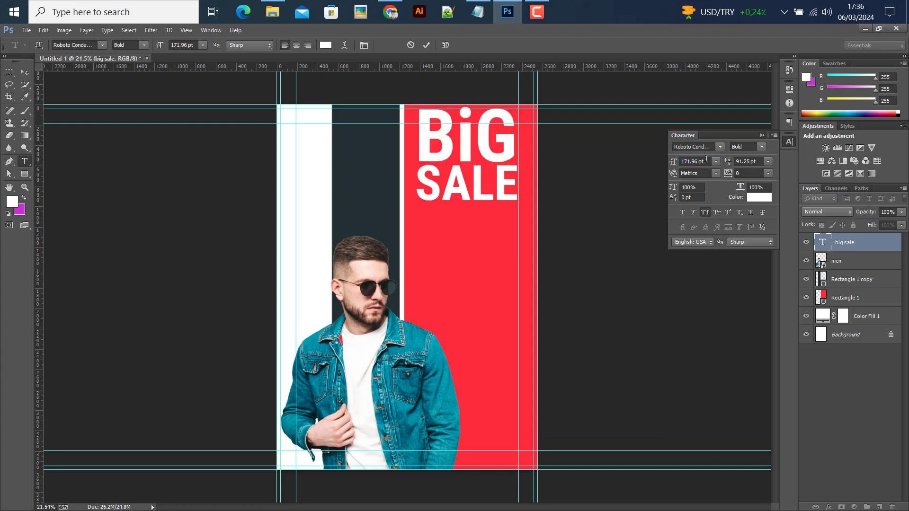
# Nudge the headline down until the top of BiG sits just below the upper safe-margin guide.
pyautogui.click(31, 74)
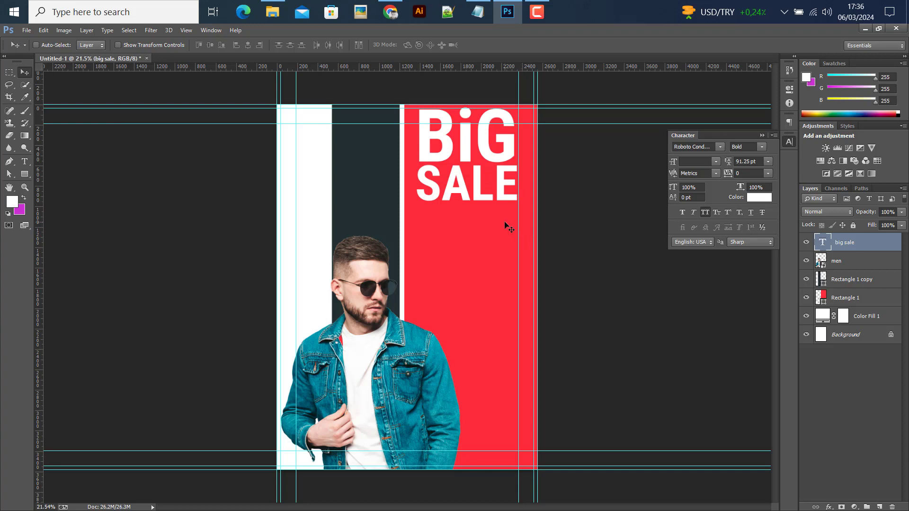
pyautogui.hotkey('shift', 'Down')
pyautogui.hotkey('shift', 'Down')
pyautogui.hotkey('shift', 'Down')
pyautogui.hotkey('shift', 'Down')
pyautogui.hotkey('shift', 'Down')
pyautogui.hotkey('shift', 'Down')
pyautogui.hotkey('shift', 'Down')
pyautogui.hotkey('shift', 'Down')
pyautogui.hotkey('shift', 'Down')
pyautogui.hotkey('shift', 'Down')
pyautogui.hotkey('shift', 'Down')
pyautogui.hotkey('shift', 'Down')
pyautogui.hotkey('shift', 'Down')
pyautogui.hotkey('shift', 'Down')
pyautogui.hotkey('shift', 'Down')
pyautogui.hotkey('shift', 'Down')
pyautogui.hotkey('shift', 'Down')
pyautogui.hotkey('shift', 'Down')
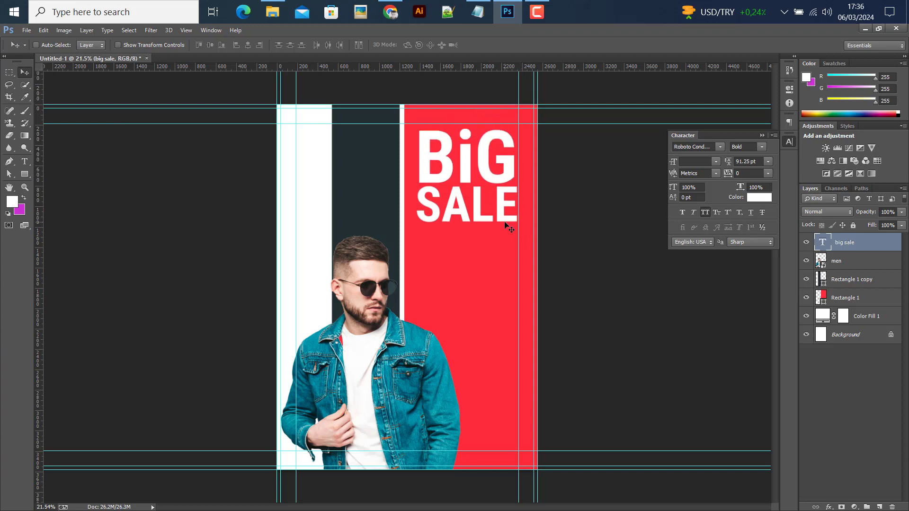
pyautogui.hotkey('shift', 'Up')
pyautogui.hotkey('shift', 'Up')
pyautogui.hotkey('shift', 'Up')
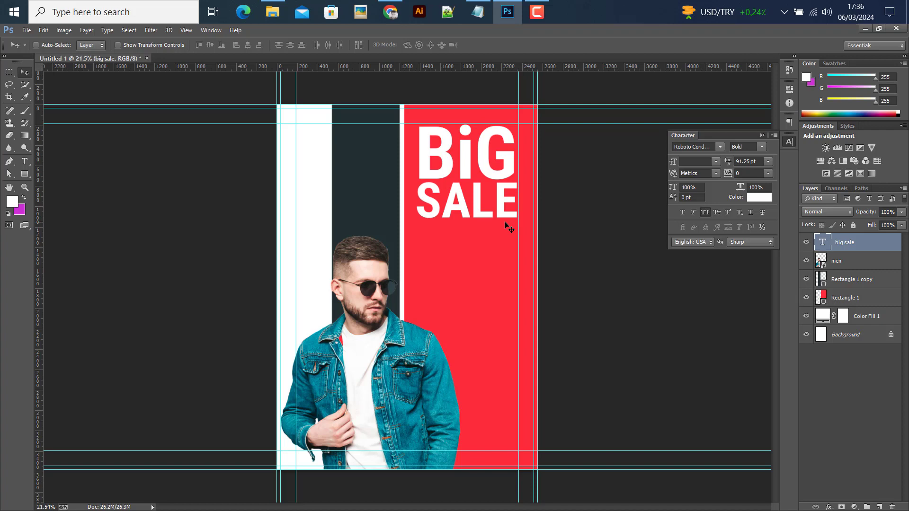
# Copy the Lorem ipsum paragraph from the Notepad file and draw a text box for it below SALE, matching the headline's width.
pyautogui.click(477, 11)
pyautogui.click(420, 219)
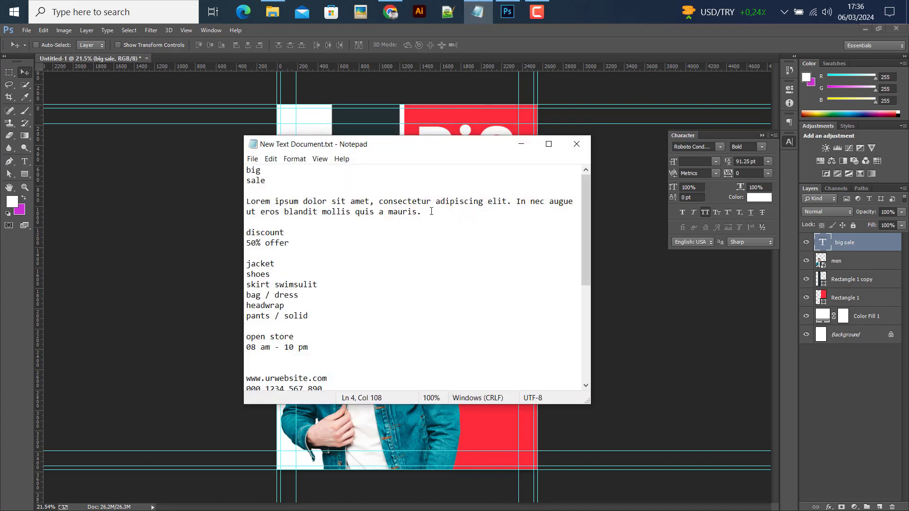
pyautogui.moveTo(432, 212); pyautogui.dragTo(241, 203)
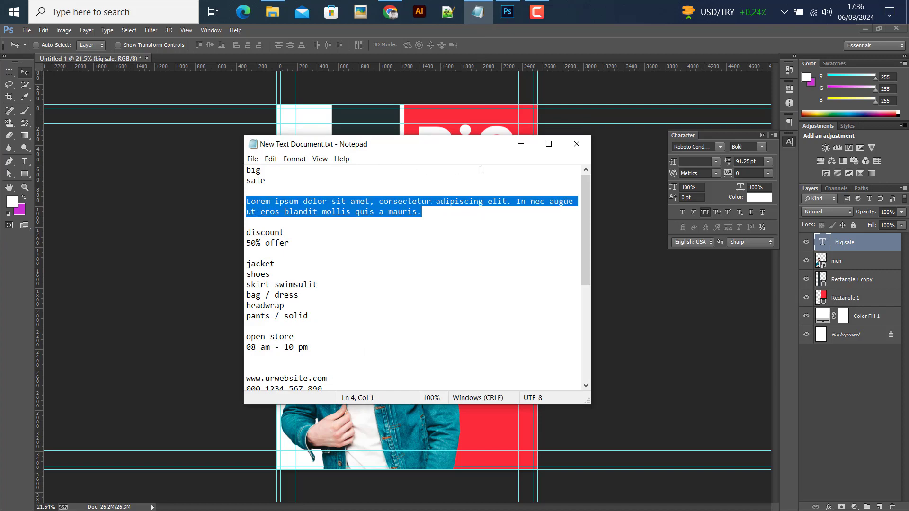
pyautogui.click(521, 144)
pyautogui.click(25, 162)
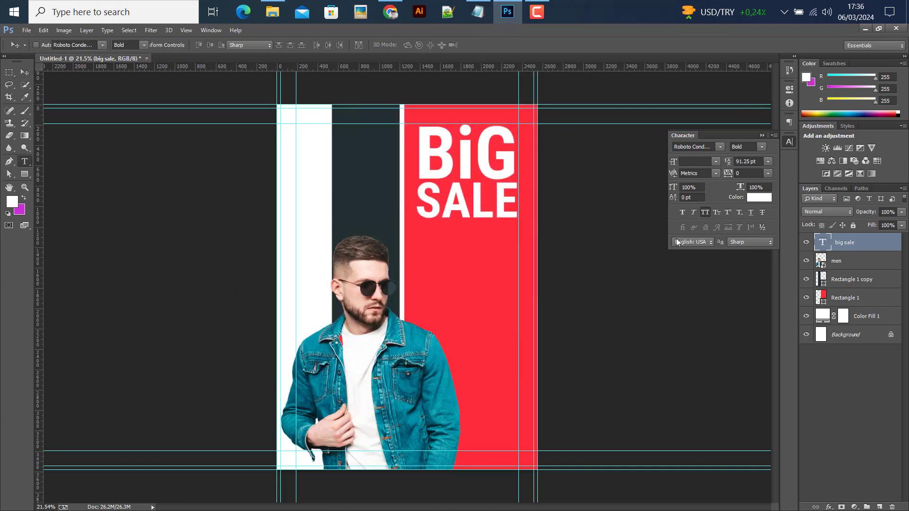
pyautogui.moveTo(417, 251); pyautogui.dragTo(517, 280)
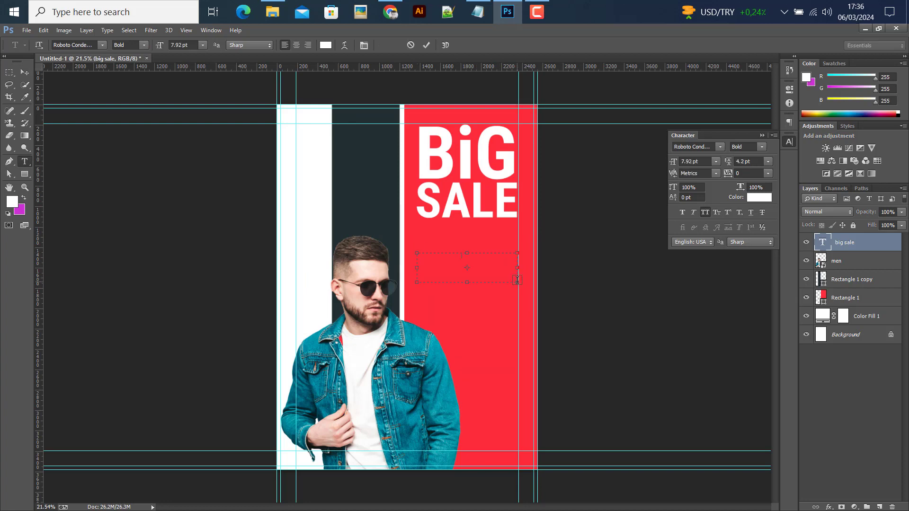
# Set the Lorem ipsum paragraph's font size to 12 pt.
pyautogui.click(716, 161)
pyautogui.click(709, 201)
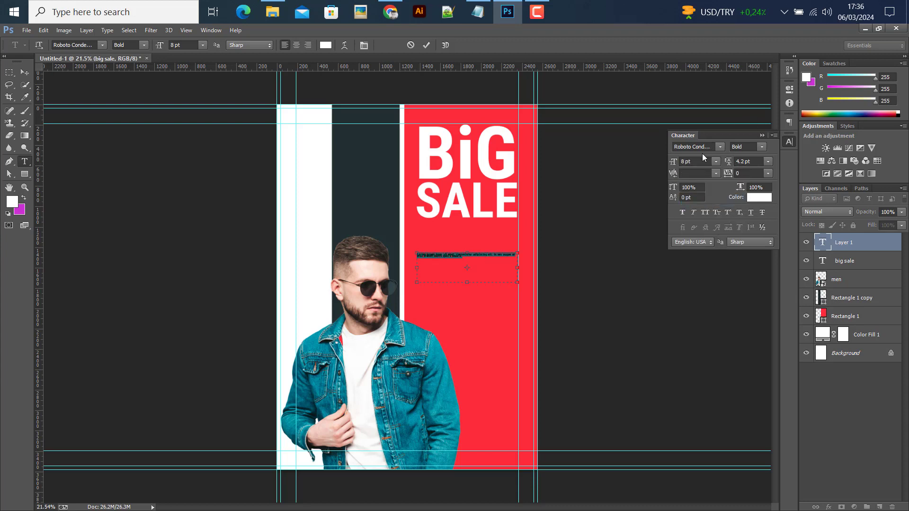
pyautogui.click(686, 160)
pyautogui.write('2')
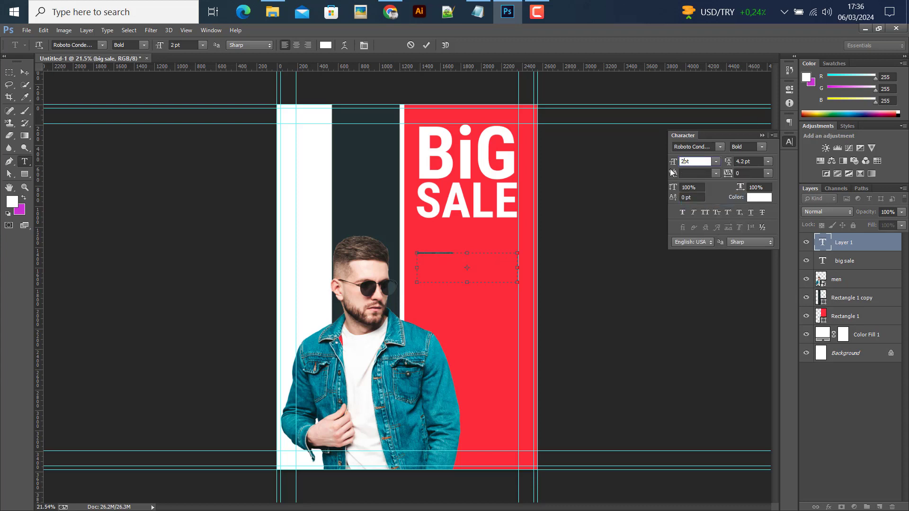
pyautogui.write('12')
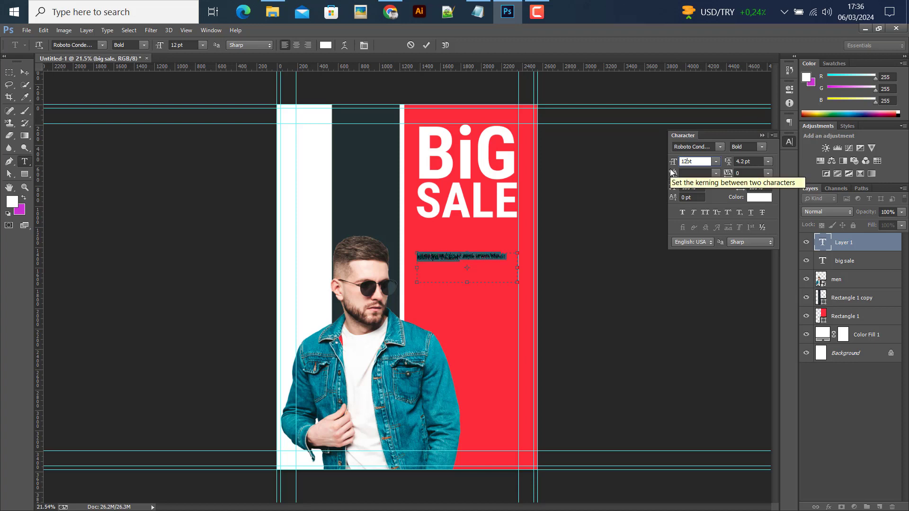
# Set the Lorem ipsum paragraph to the Regular weight with 18 pt leading and commit the text.
pyautogui.click(763, 147)
pyautogui.click(743, 156)
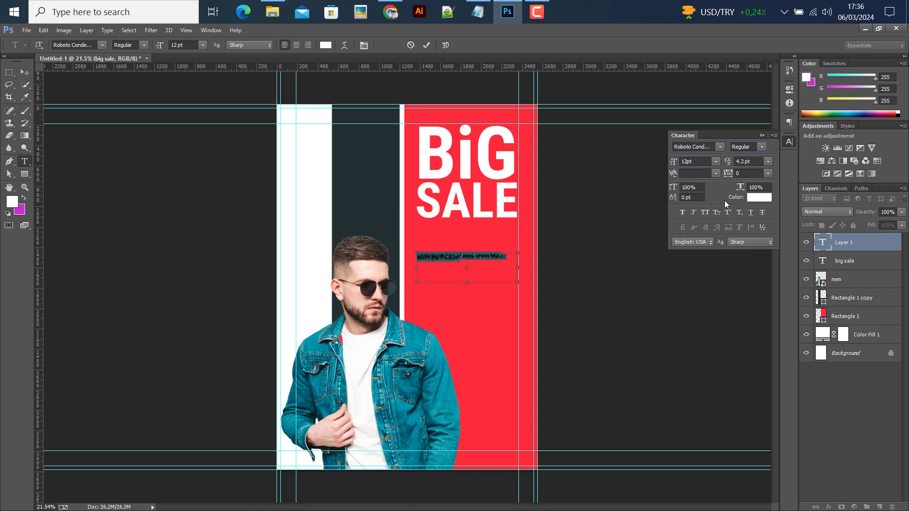
pyautogui.click(768, 162)
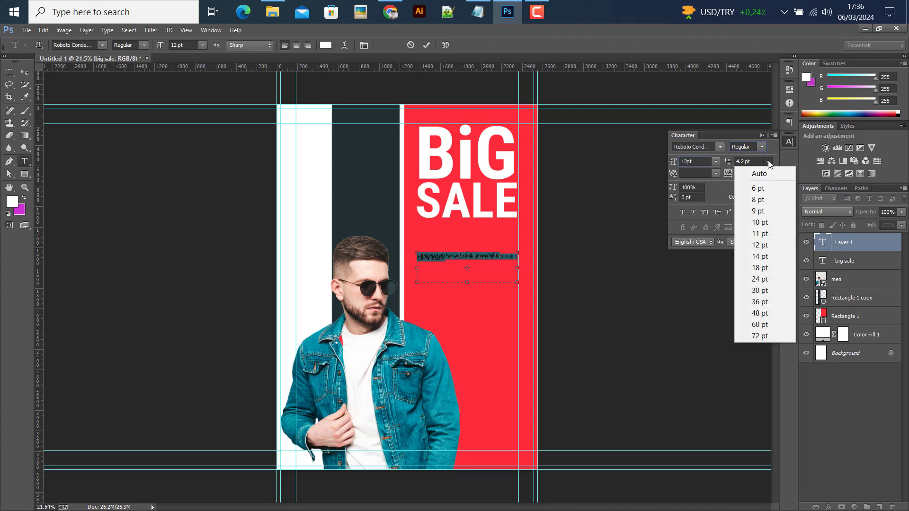
pyautogui.click(752, 267)
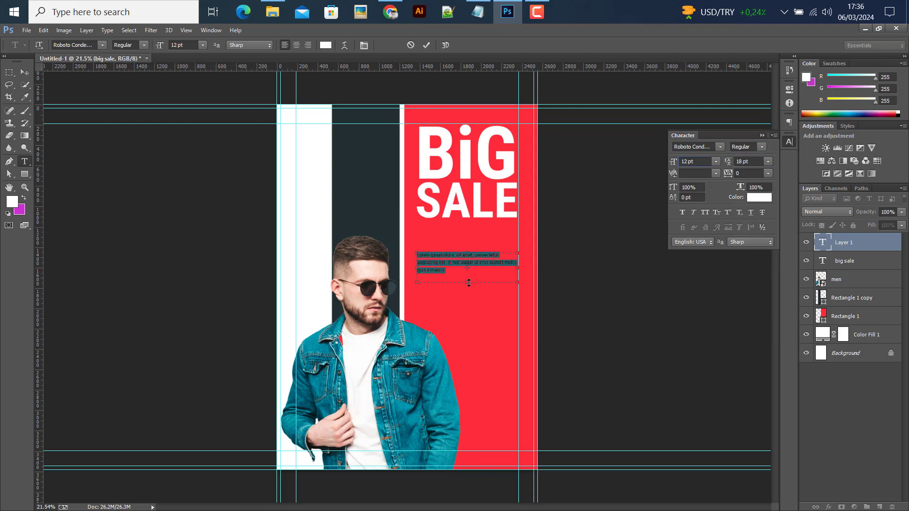
pyautogui.hotkey('ctrl', 'Return')
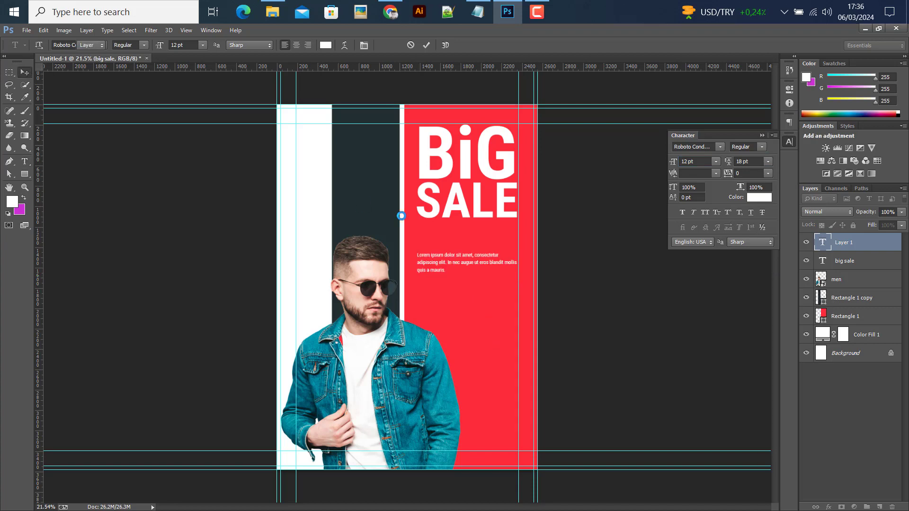
# Move the Lorem ipsum paragraph up so it sits just below SALE, keeping it aligned with the headline's left edge.
pyautogui.hotkey('ctrl', '+')
pyautogui.hotkey('ctrl', '+')
pyautogui.hotkey('ctrl', '+')
pyautogui.hotkey('ctrl', '+')
pyautogui.hotkey('ctrl', '+')
pyautogui.scroll(1, 516, 279)
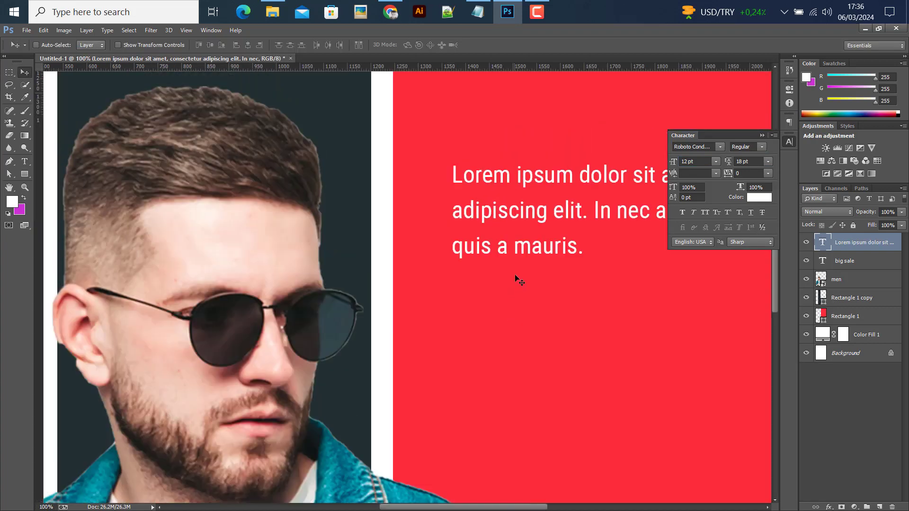
pyautogui.scroll(4, 516, 279)
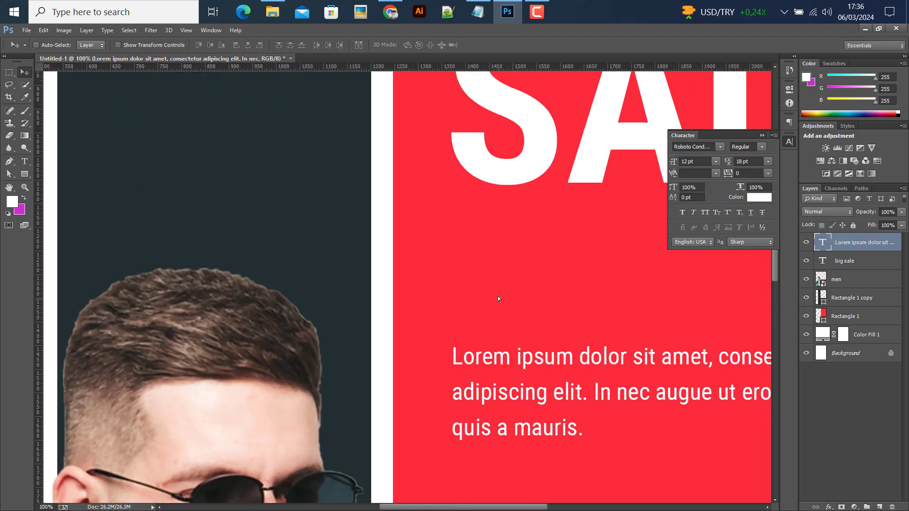
pyautogui.moveTo(499, 297); pyautogui.dragTo(488, 246)
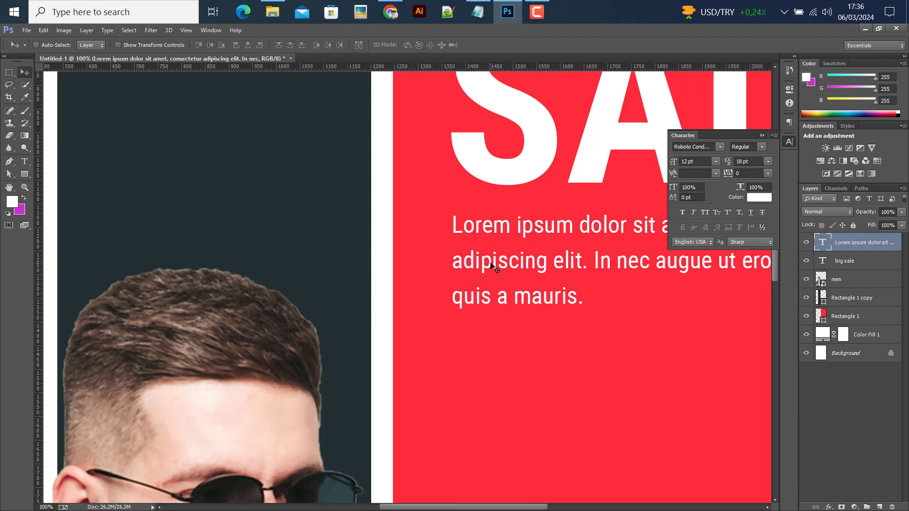
pyautogui.hotkey('ctrl', '0')
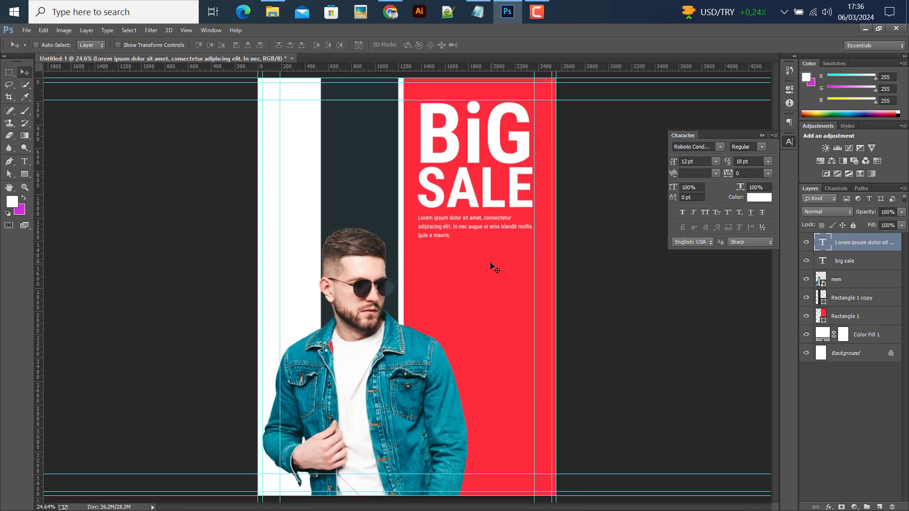
# Nudge the Lorem ipsum paragraph vertically to fine-tune the small gap between it and SALE.
pyautogui.scroll(2, 464, 234)
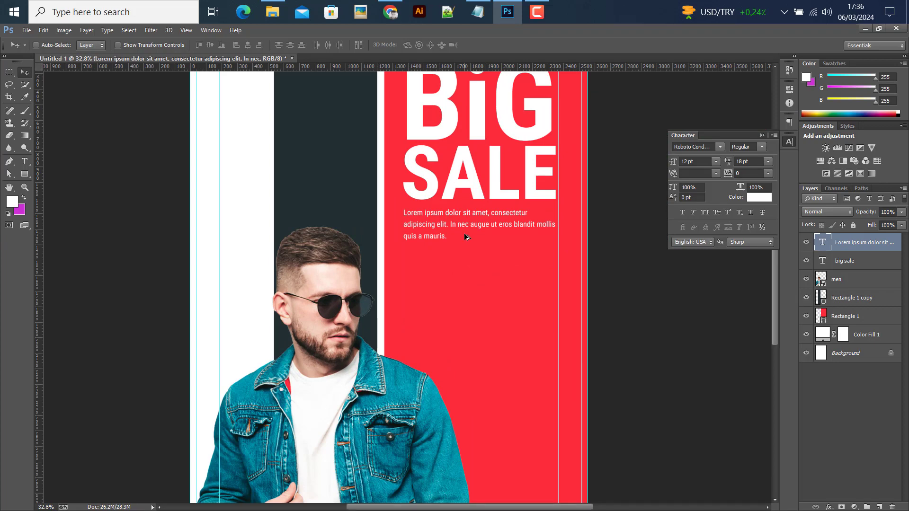
pyautogui.hotkey('shift', 'Up')
pyautogui.hotkey('shift', 'Down')
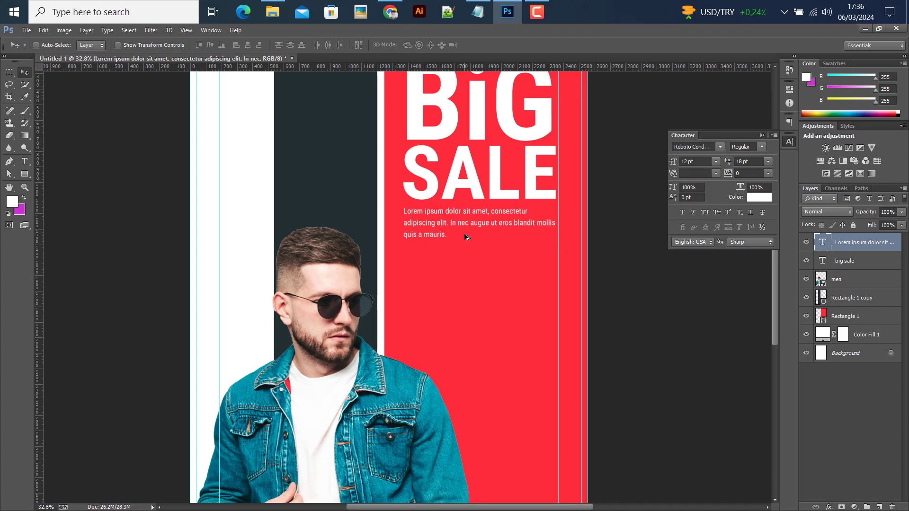
pyautogui.hotkey('shift', 'Down')
pyautogui.scroll(-2, 464, 233)
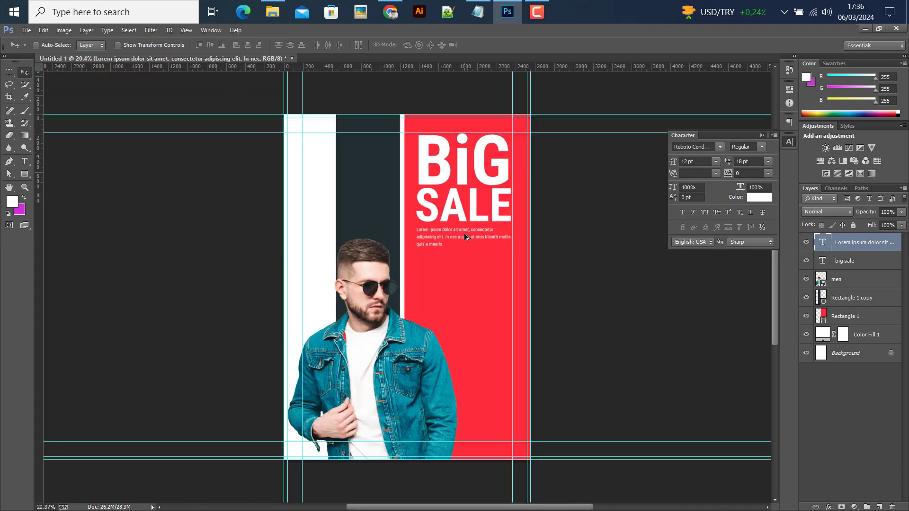
pyautogui.press('Down')
pyautogui.press('Down')
pyautogui.press('Down')
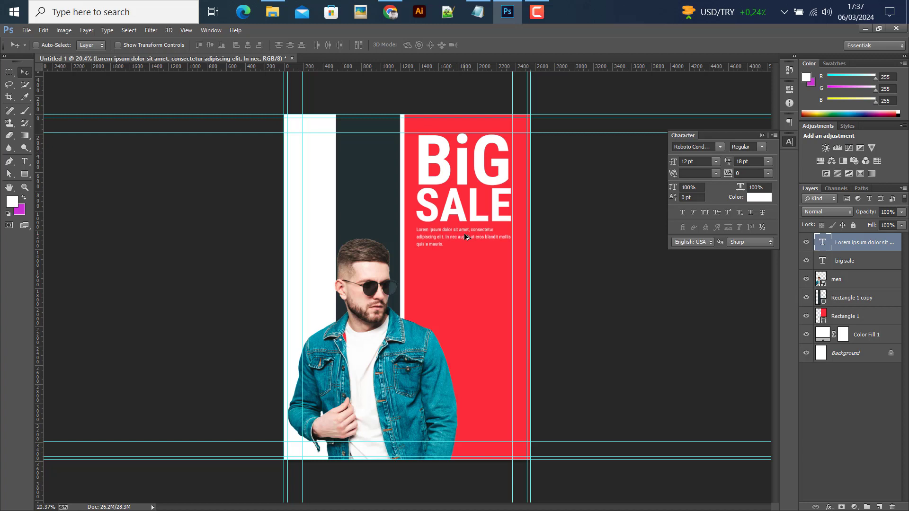
pyautogui.press('Down')
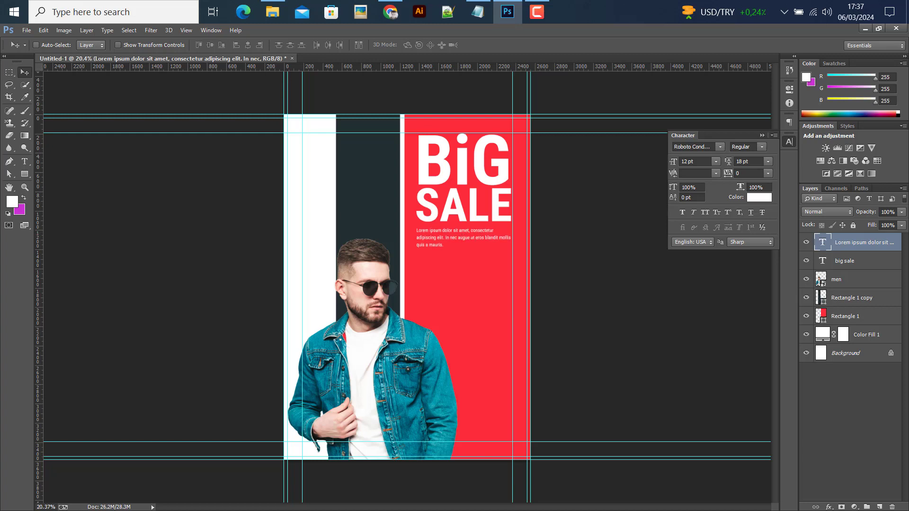
# Draw a rectangle about 1310 by 625 px below the paragraph, from the text's left edge past the flyer's right edge.
pyautogui.click(26, 176)
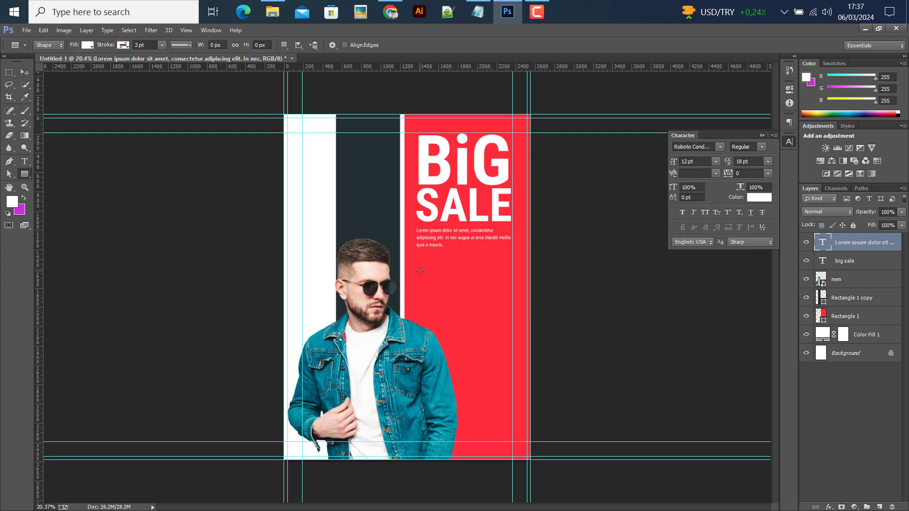
pyautogui.moveTo(416, 270); pyautogui.dragTo(540, 329)
pyautogui.moveTo(541, 329); pyautogui.dragTo(542, 329)
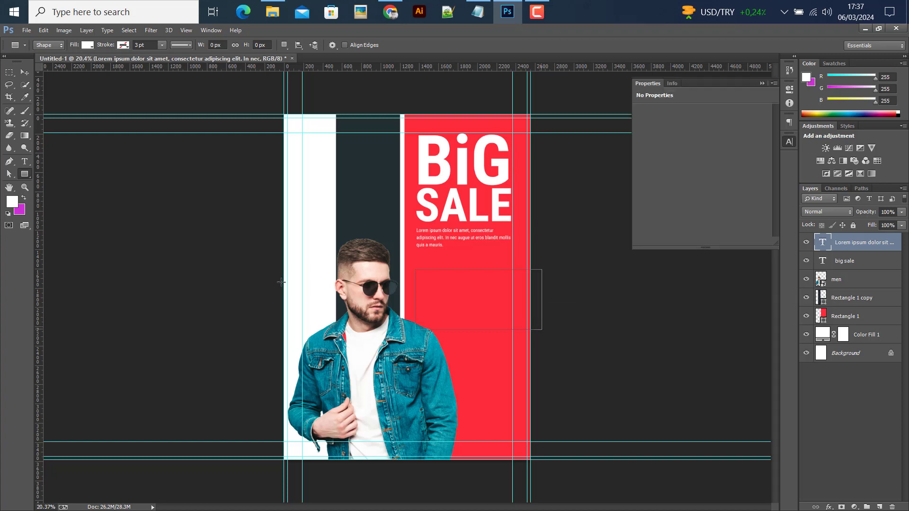
pyautogui.press('v')
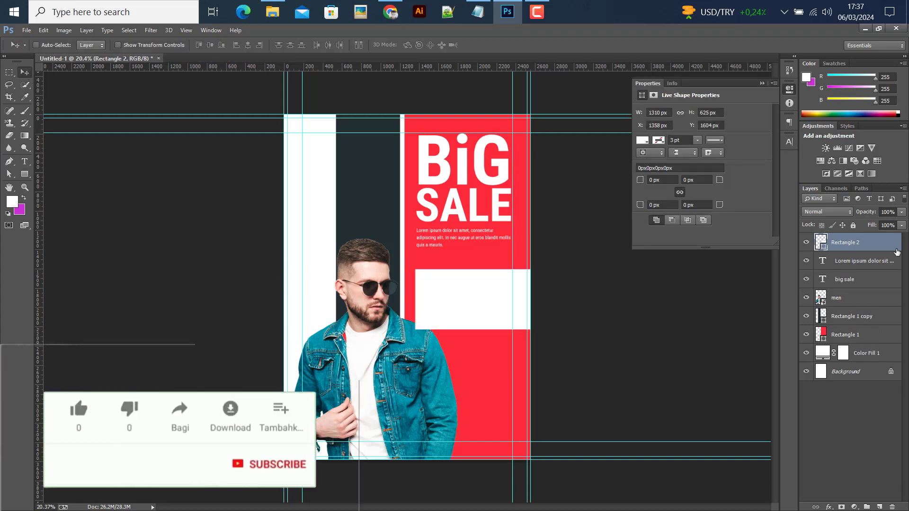
# Fill the new rectangle with the dark color sampled from the vertical block behind the man.
pyautogui.doubleClick(823, 248)
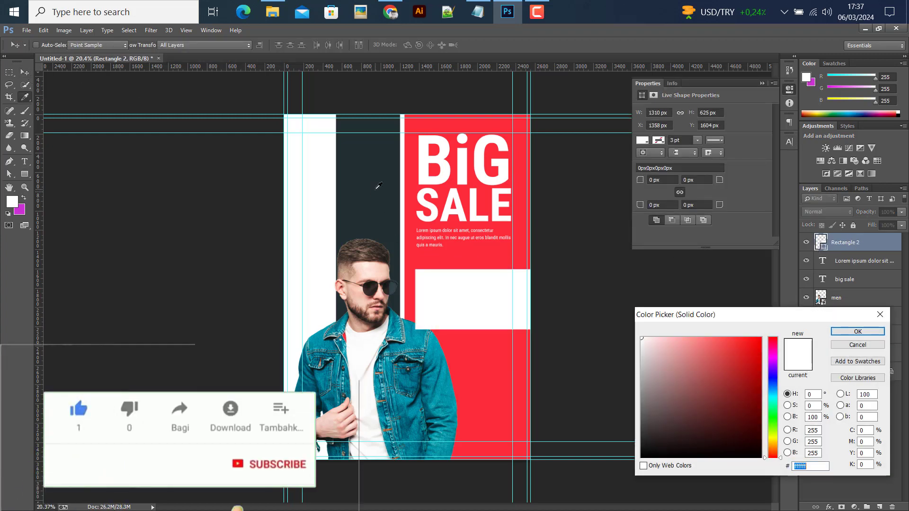
pyautogui.click(383, 209)
pyautogui.click(858, 332)
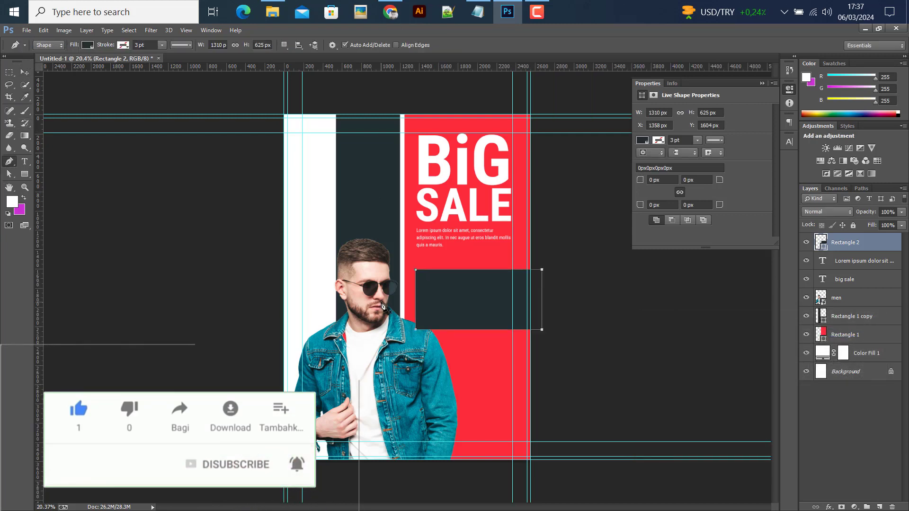
# Shorten the dark rectangle to about 541 px high by raising its lower edge, and apply the transform.
pyautogui.scroll(3, 490, 358)
pyautogui.scroll(1, 492, 359)
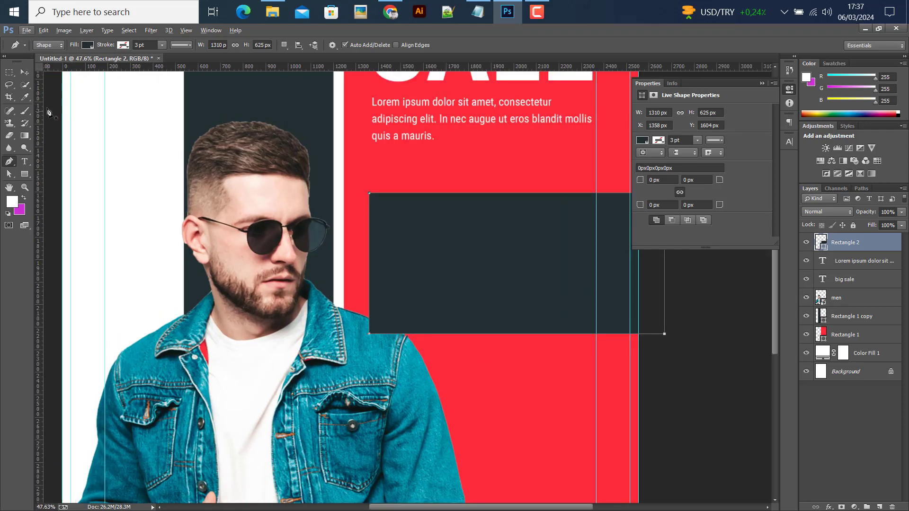
pyautogui.click(25, 72)
pyautogui.hotkey('ctrl', 't')
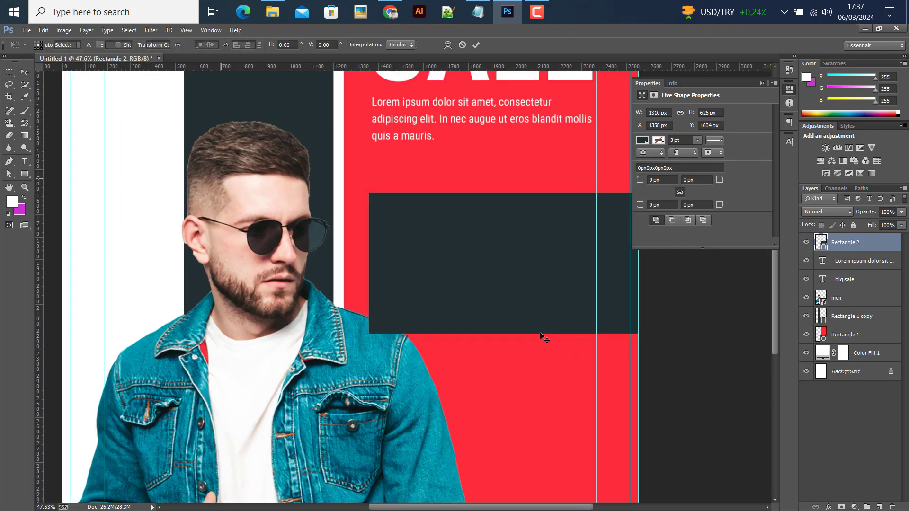
pyautogui.moveTo(518, 327); pyautogui.dragTo(518, 314)
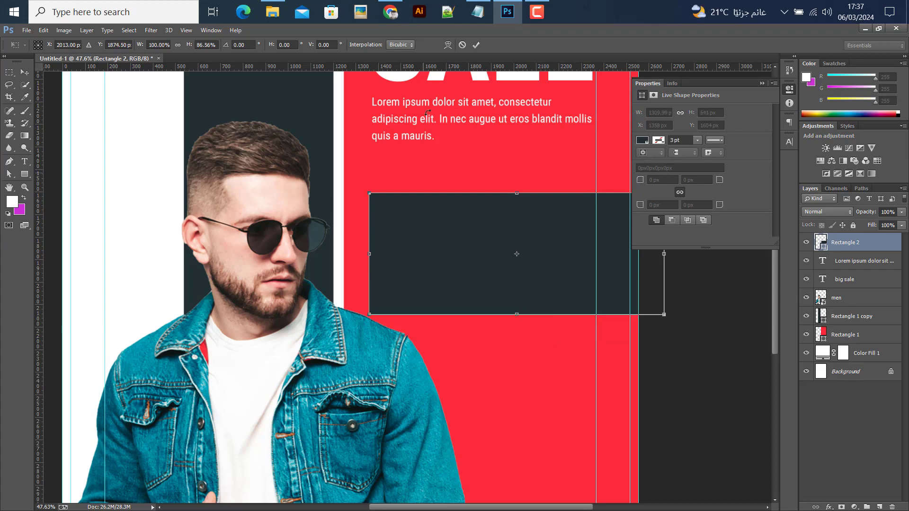
pyautogui.click(475, 45)
# Draw a dark triangular speech-bubble tail about 247 by 187 px with the Pen tool, hanging from the rectangle's lower edge.
pyautogui.press('p')
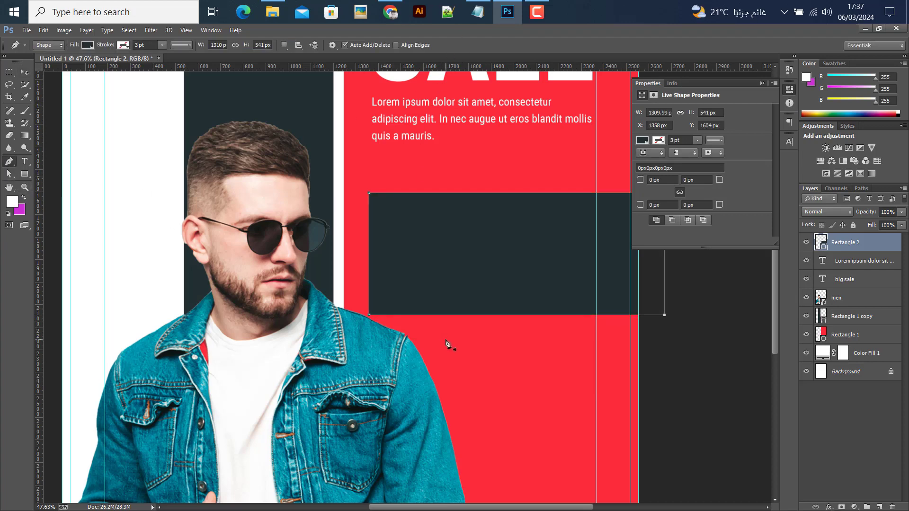
pyautogui.scroll(2, 447, 344)
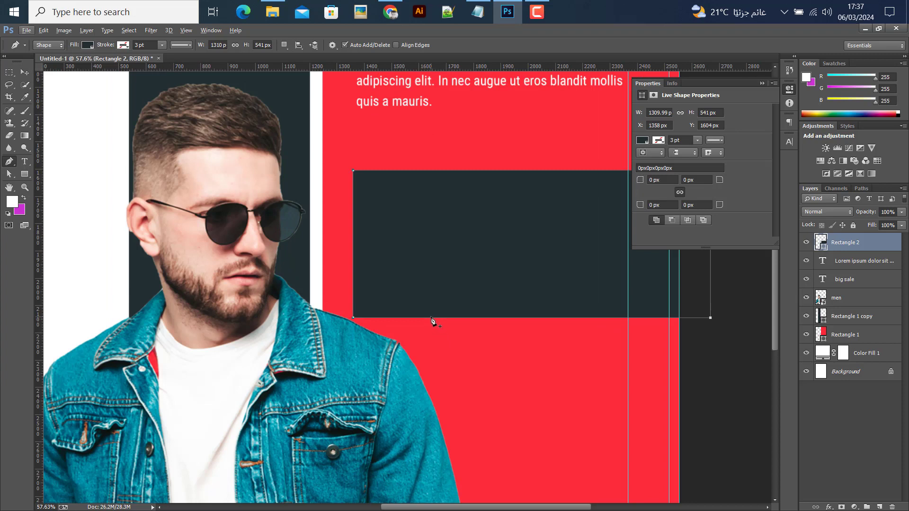
pyautogui.click(431, 317)
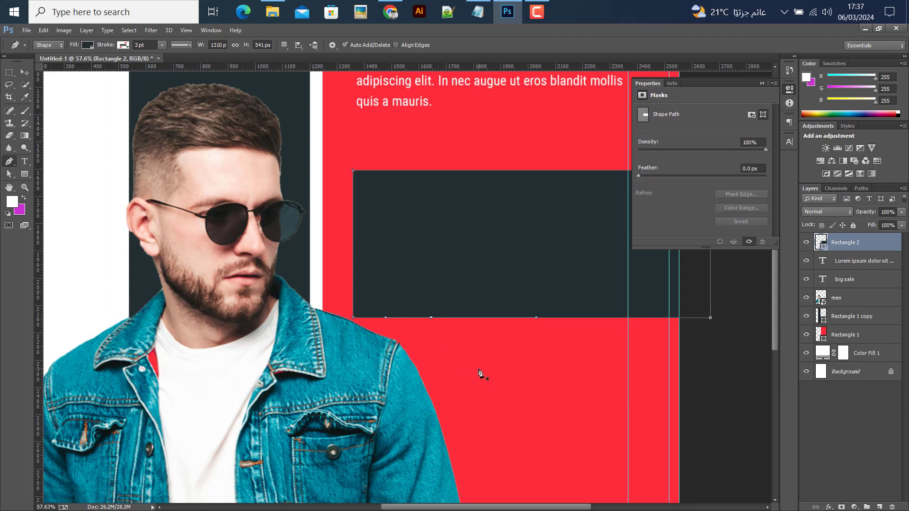
pyautogui.click(479, 369)
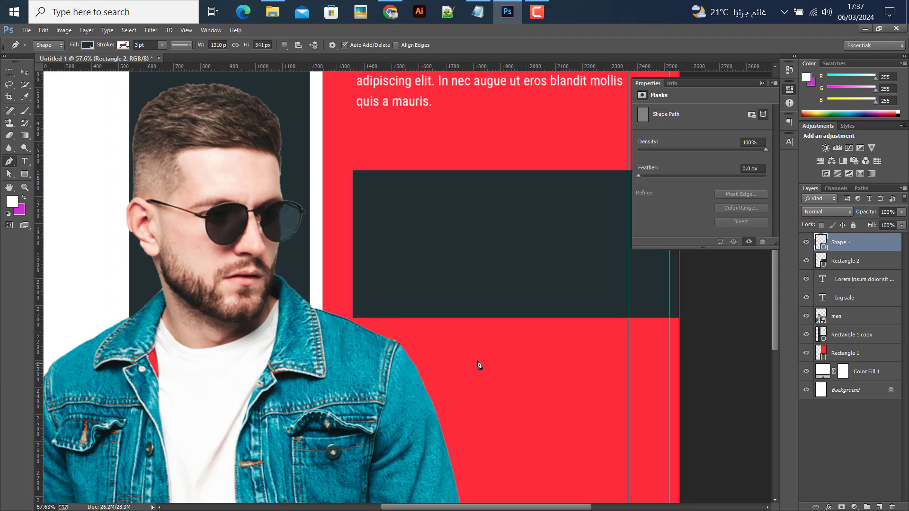
pyautogui.click(496, 318)
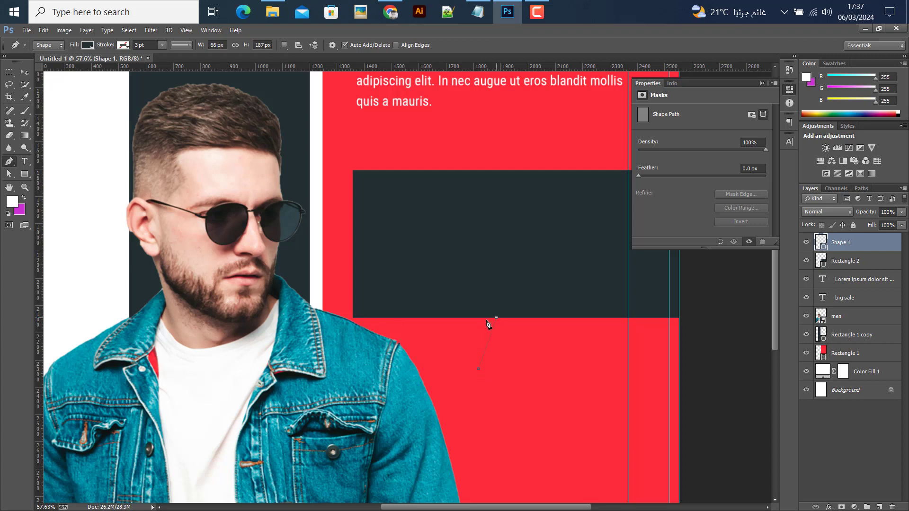
pyautogui.click(429, 318)
pyautogui.click(477, 369)
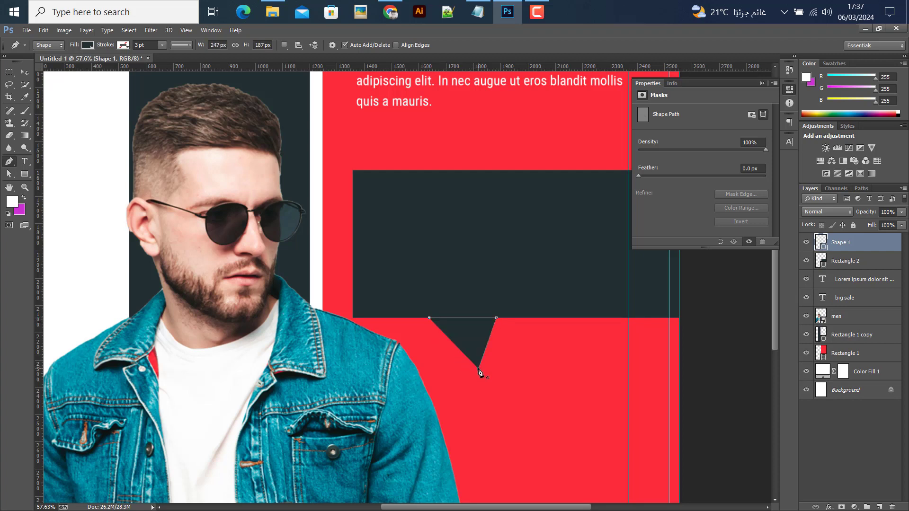
pyautogui.click(24, 72)
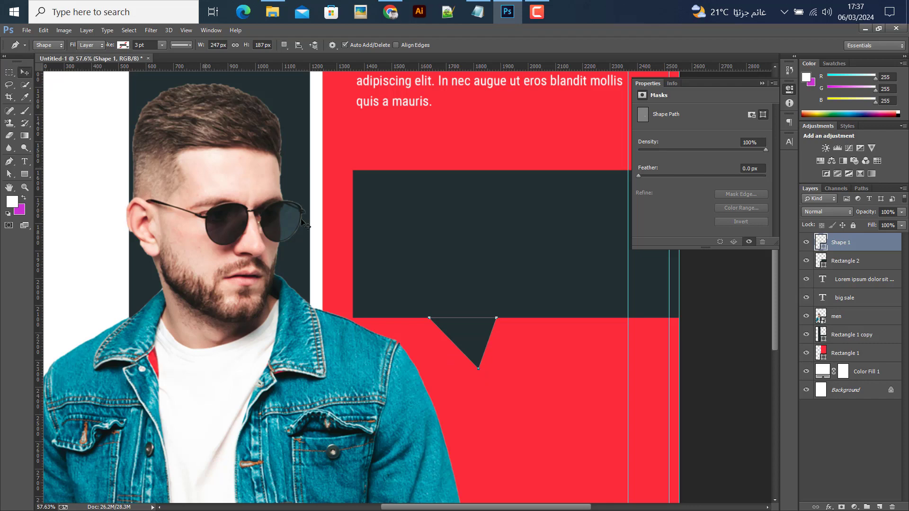
# Reshape the triangular tail by moving its upper-left corner inward to about 227 px wide and shifting its tip lower and to the right.
pyautogui.scroll(-2, 509, 383)
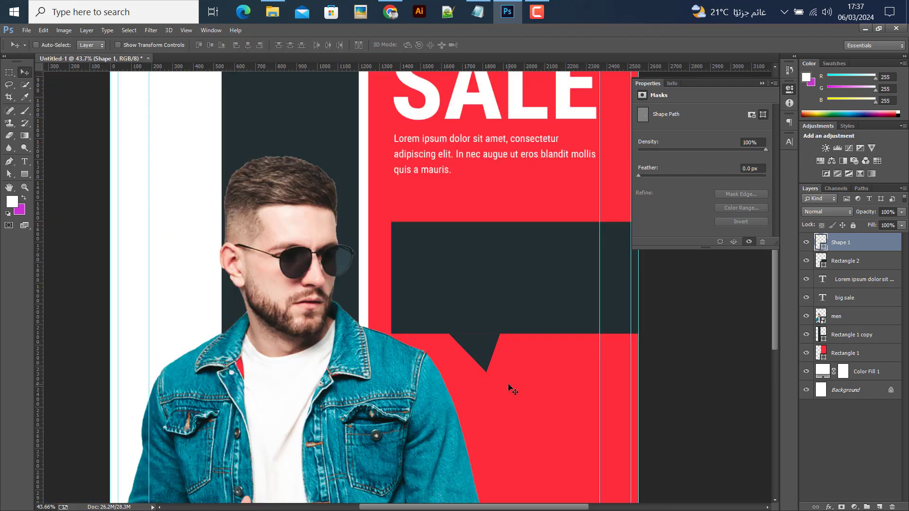
pyautogui.scroll(-1, 527, 348)
pyautogui.scroll(3, 511, 378)
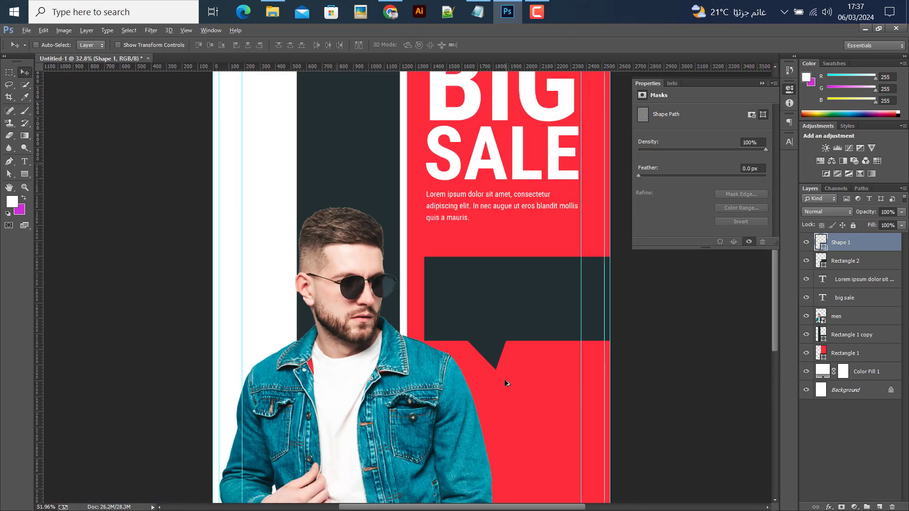
pyautogui.scroll(1, 499, 376)
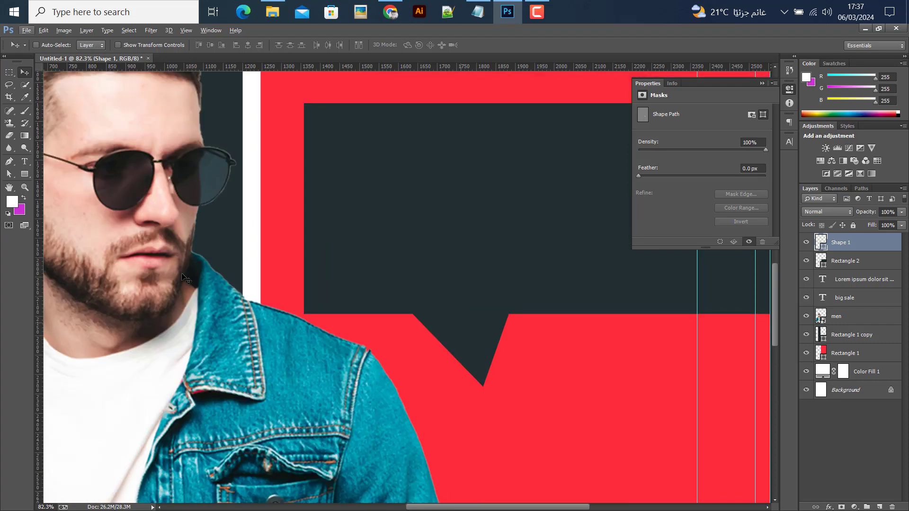
pyautogui.click(10, 175)
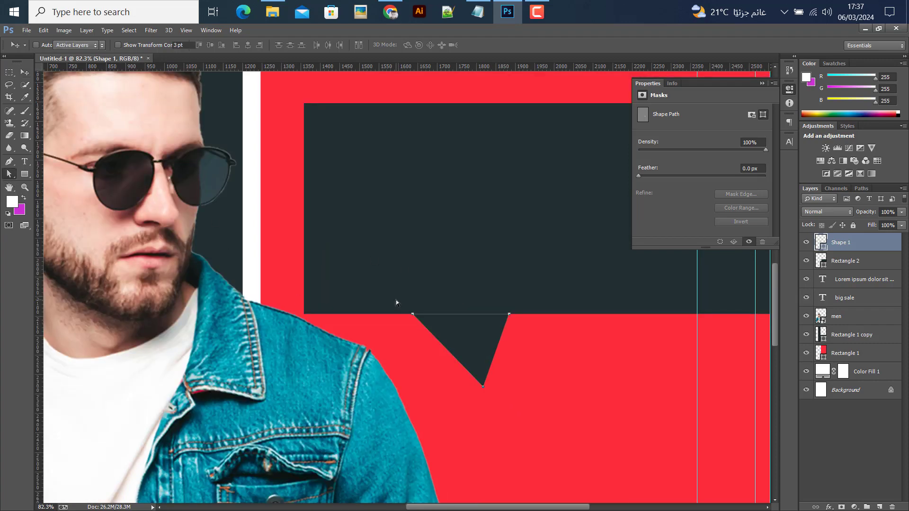
pyautogui.click(427, 327)
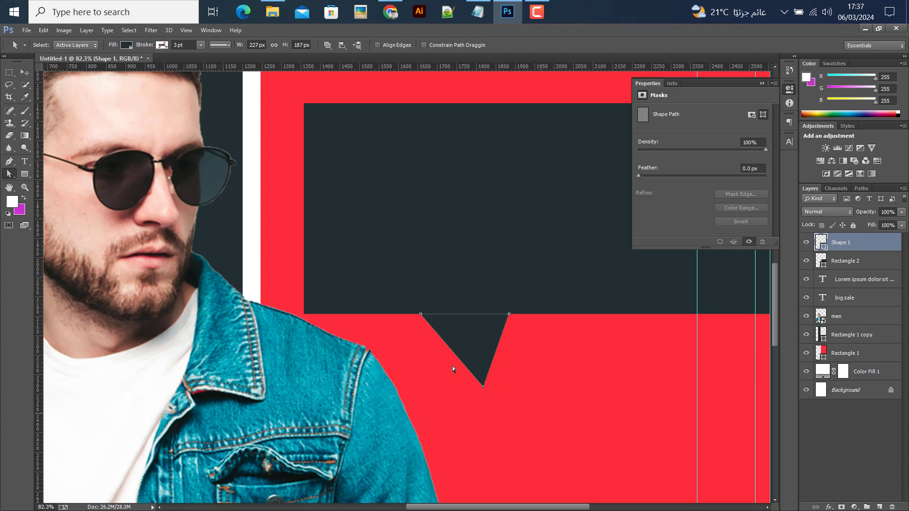
pyautogui.moveTo(482, 388); pyautogui.dragTo(496, 405)
pyautogui.press('v')
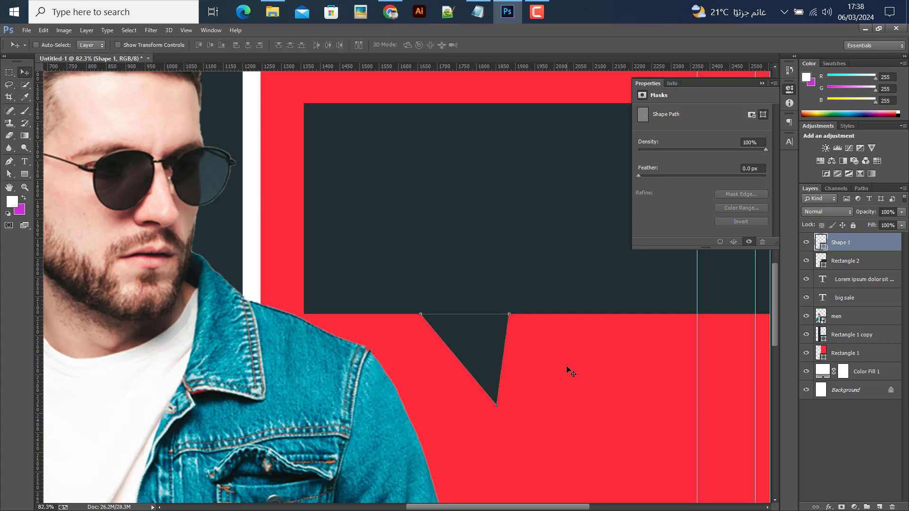
pyautogui.scroll(-3, 566, 371)
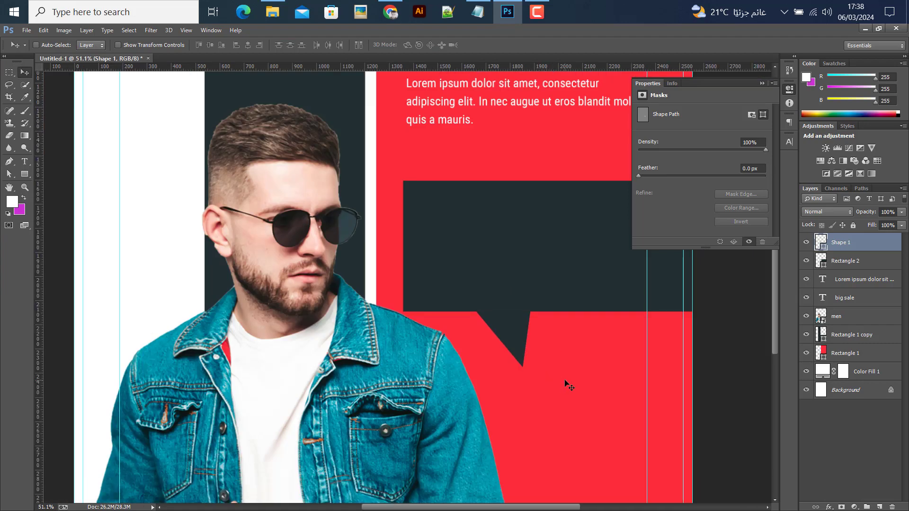
# Merge the dark rectangle and its triangular tail into a single speech-bubble shape.
pyautogui.keyDown('shift'); pyautogui.click(858, 263); pyautogui.keyUp('shift')
pyautogui.rightClick(858, 263)
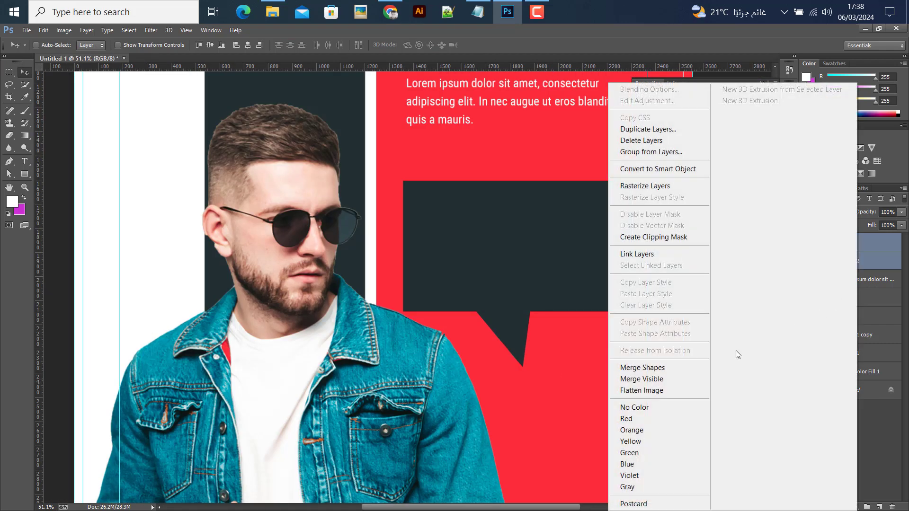
pyautogui.click(670, 368)
# Nudge the merged speech bubble upward, closer to the body text under the SALE headline.
pyautogui.scroll(-3, 458, 317)
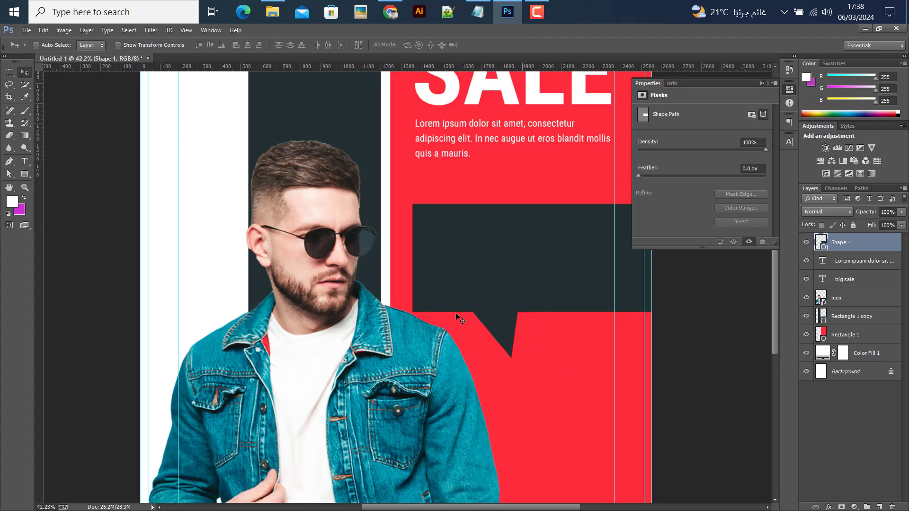
pyautogui.scroll(-3, 457, 316)
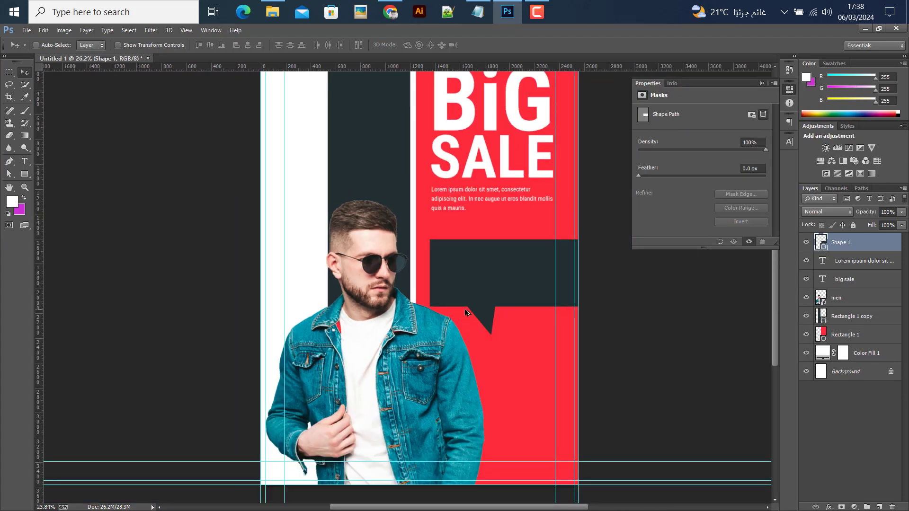
pyautogui.hotkey('shift', 'Up')
pyautogui.hotkey('shift', 'Up')
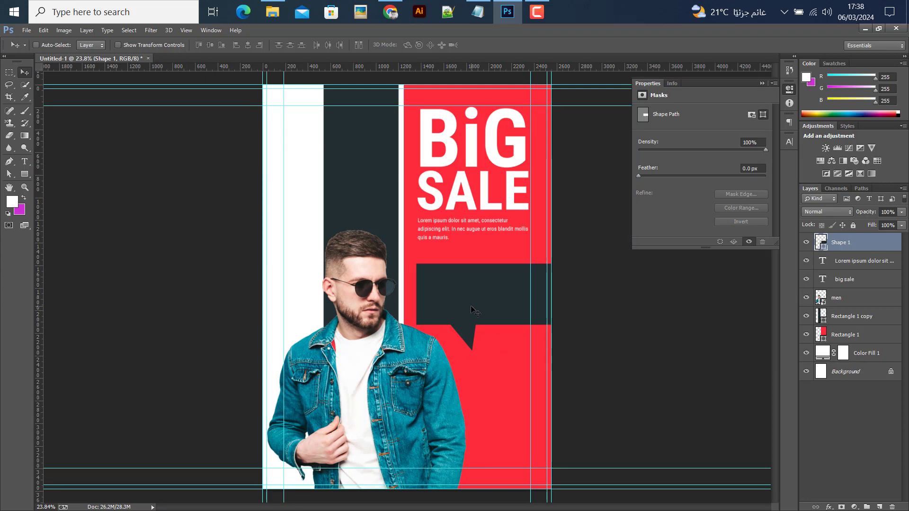
pyautogui.hotkey('shift', 'Up')
pyautogui.hotkey('shift', 'Up')
pyautogui.hotkey('shift', 'Up')
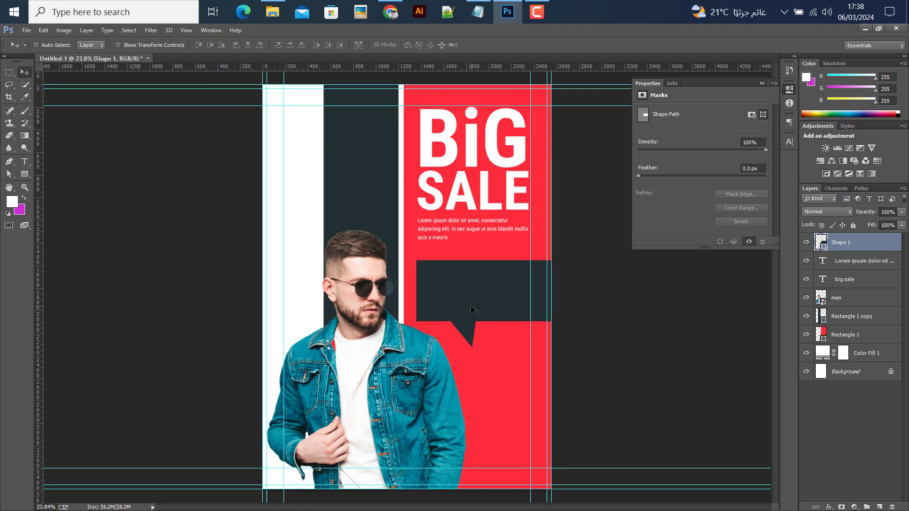
pyautogui.hotkey('shift', 'Up')
pyautogui.hotkey('shift', 'Up')
pyautogui.hotkey('shift', 'Up')
pyautogui.hotkey('shift', 'Up')
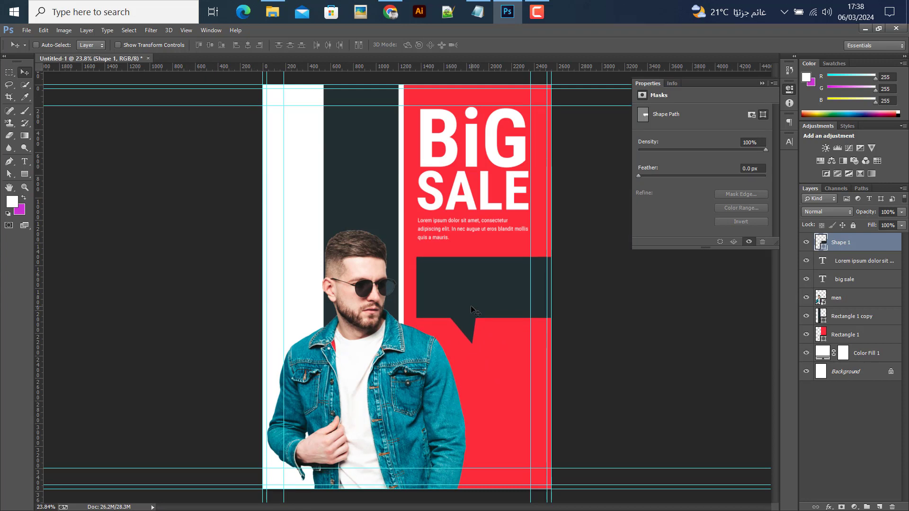
pyautogui.hotkey('shift', 'Down')
pyautogui.hotkey('shift', 'Down')
# Give the speech bubble a solid white (ffffff) 3 pt stroke, and hide the guides.
pyautogui.click(25, 174)
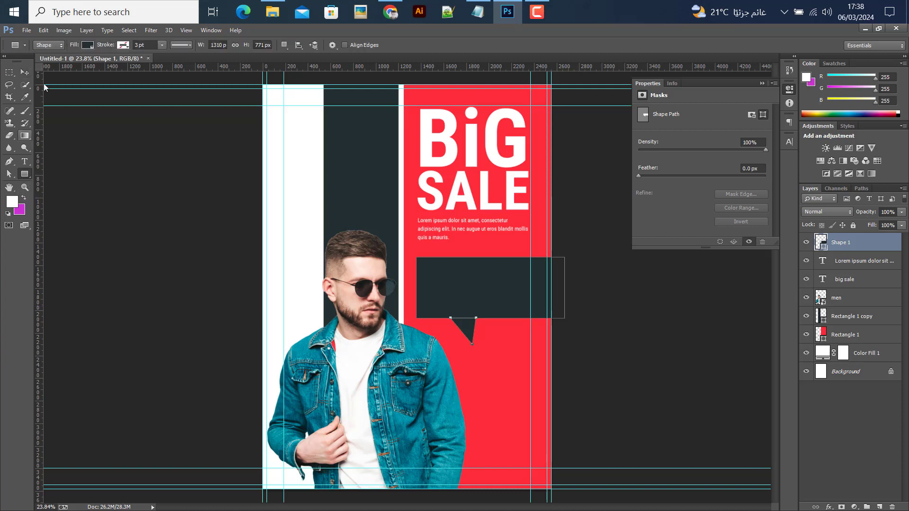
pyautogui.click(87, 45)
pyautogui.click(95, 67)
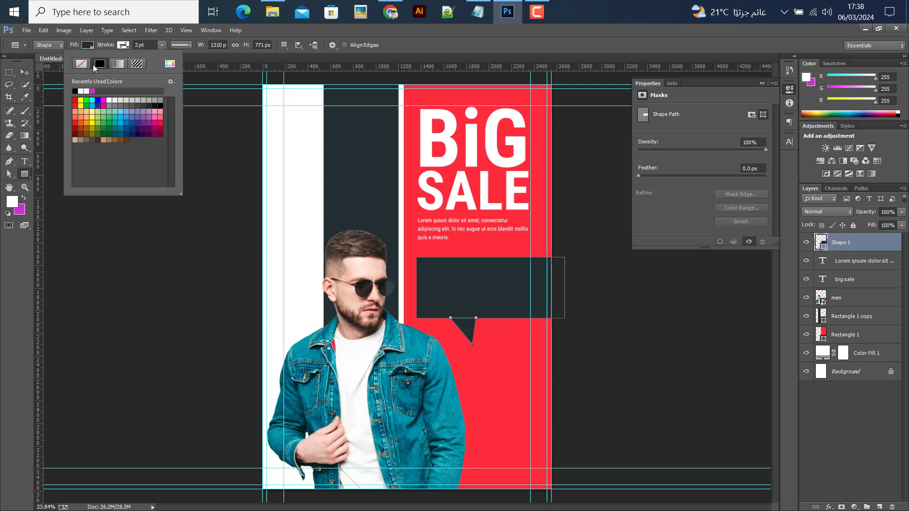
pyautogui.click(170, 64)
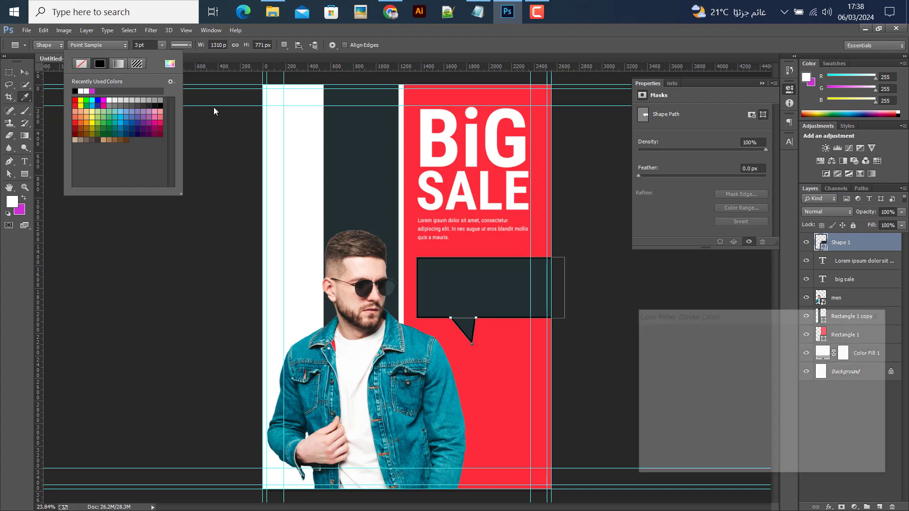
pyautogui.write('ffffff')
pyautogui.click(851, 333)
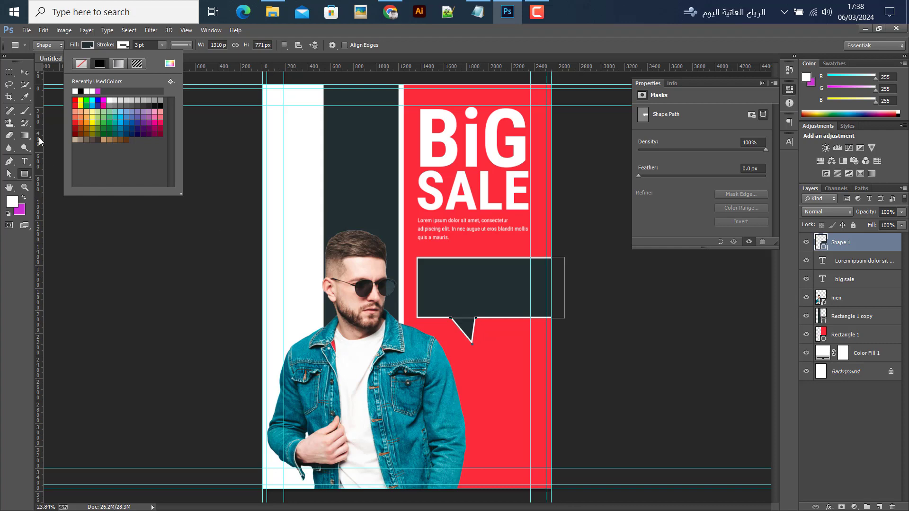
pyautogui.press('v')
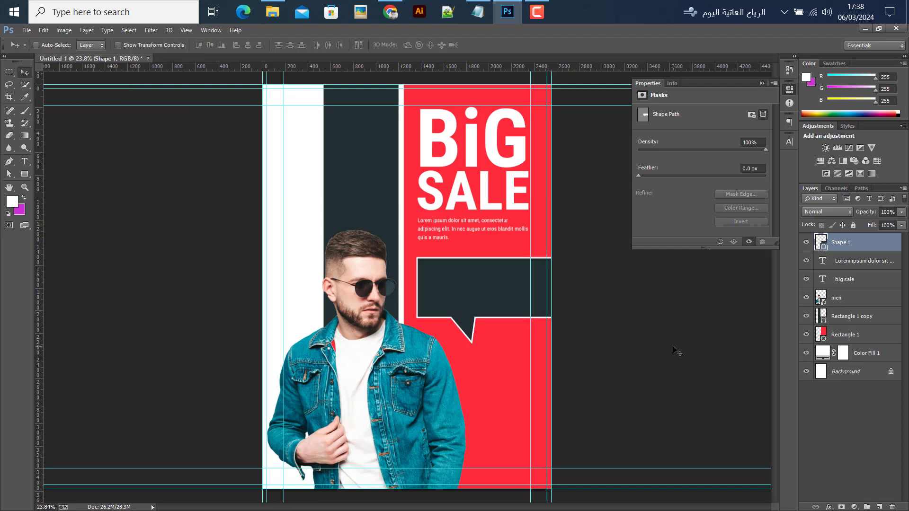
pyautogui.hotkey('ctrl', ';')
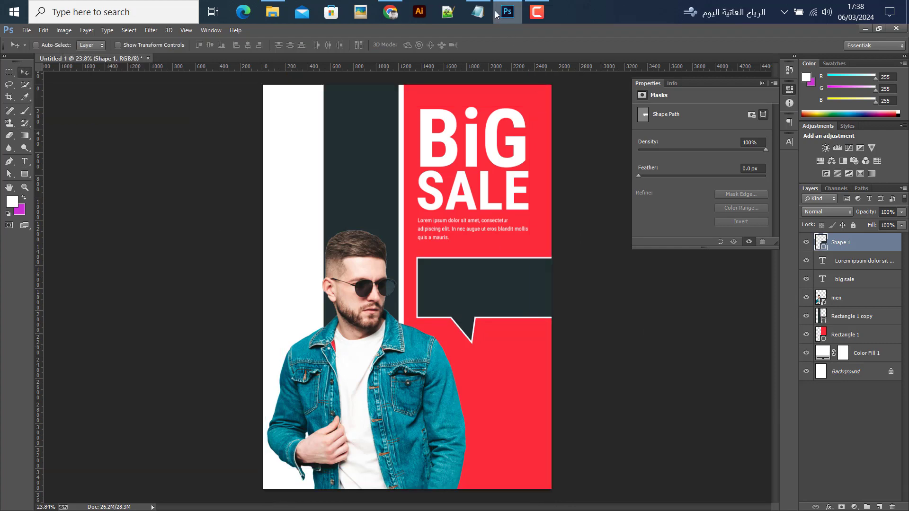
# Copy "discount" from the Notepad text file and paste it as a new text layer on the red block below the speech bubble.
pyautogui.click(478, 11)
pyautogui.click(287, 244)
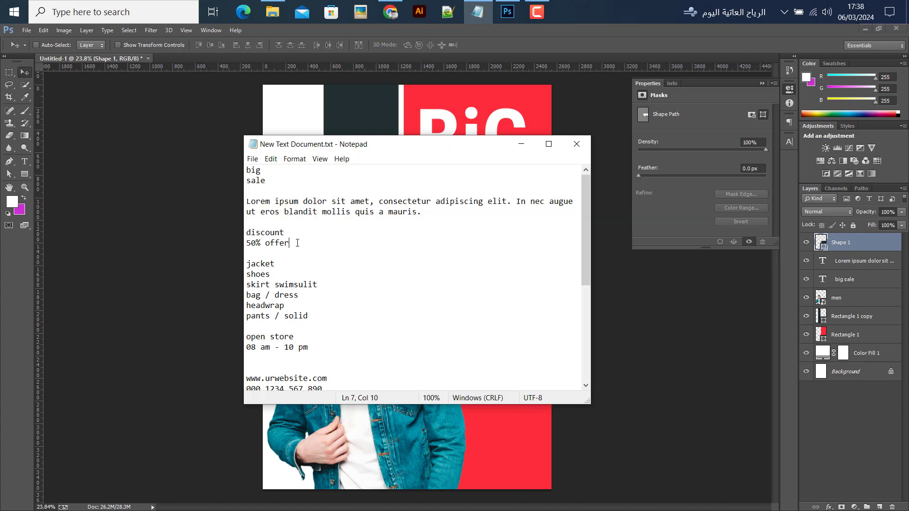
pyautogui.moveTo(289, 233); pyautogui.dragTo(229, 232)
pyautogui.hotkey('ctrl', 'c')
pyautogui.click(523, 143)
pyautogui.press('t')
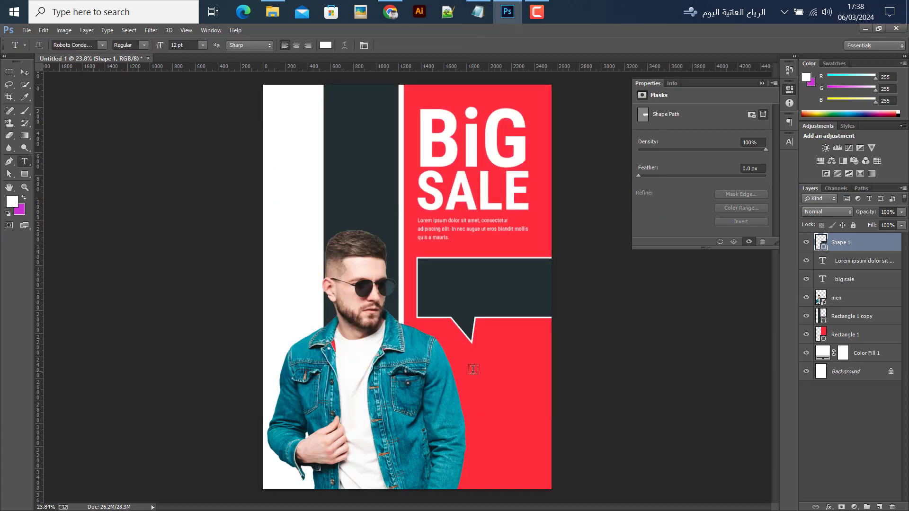
pyautogui.click(472, 370)
pyautogui.hotkey('ctrl', 'v')
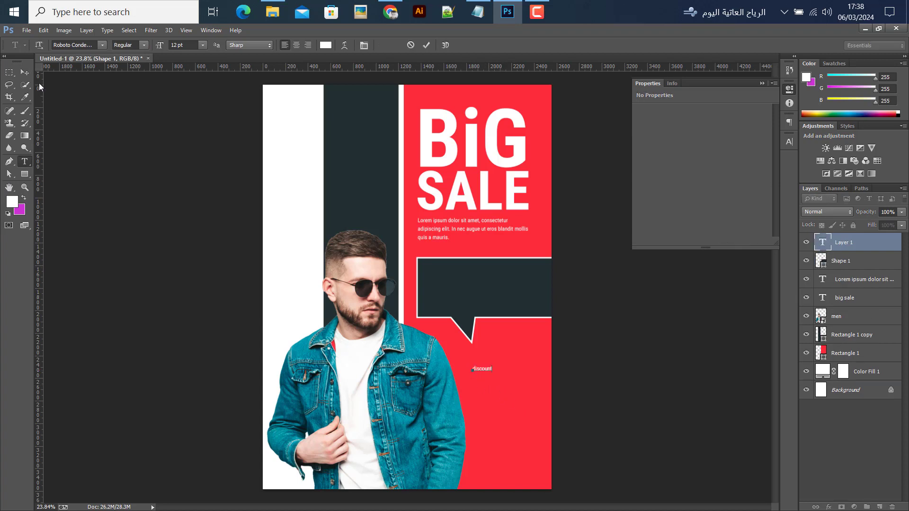
pyautogui.click(28, 75)
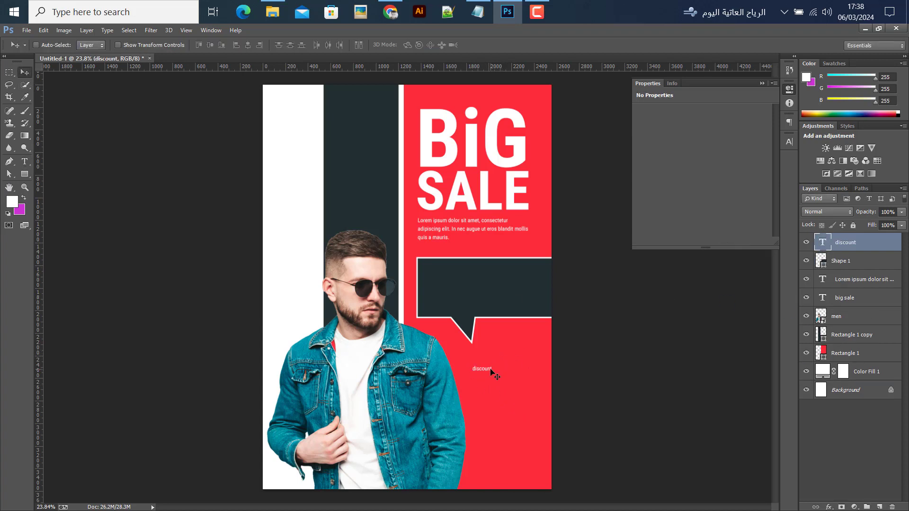
# Move the discount text into the speech bubble, scale it up to about 43.87 pt, and set it in all caps.
pyautogui.moveTo(491, 369); pyautogui.dragTo(478, 291)
pyautogui.hotkey('ctrl', 't')
pyautogui.click(476, 45)
pyautogui.click(789, 142)
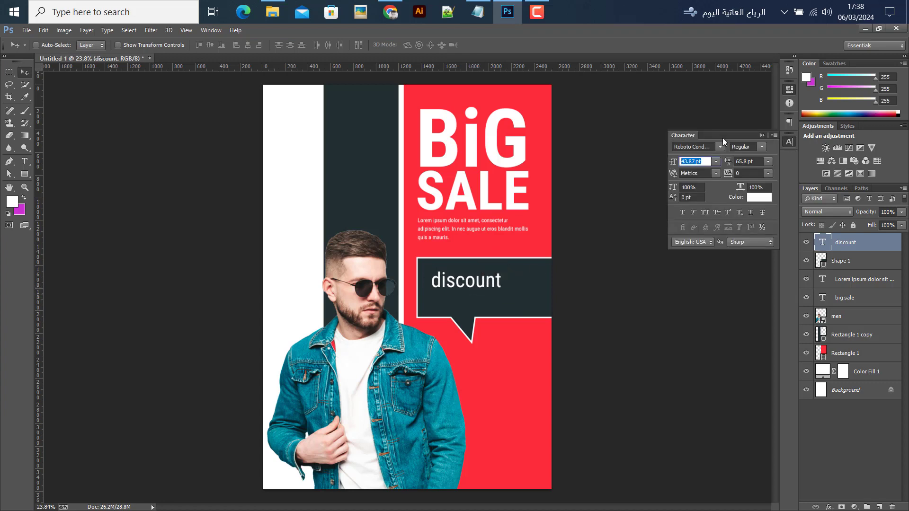
pyautogui.click(706, 212)
pyautogui.moveTo(481, 281); pyautogui.dragTo(480, 282)
# Duplicate the DISCOUNT line just below itself and replace the copy's text with "50% offer" from the Notepad file.
pyautogui.click(476, 12)
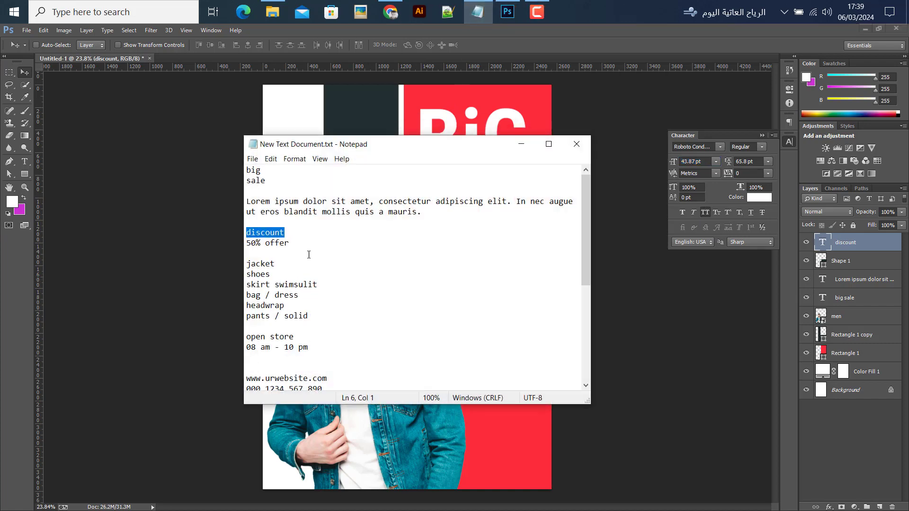
pyautogui.moveTo(290, 243); pyautogui.dragTo(246, 243)
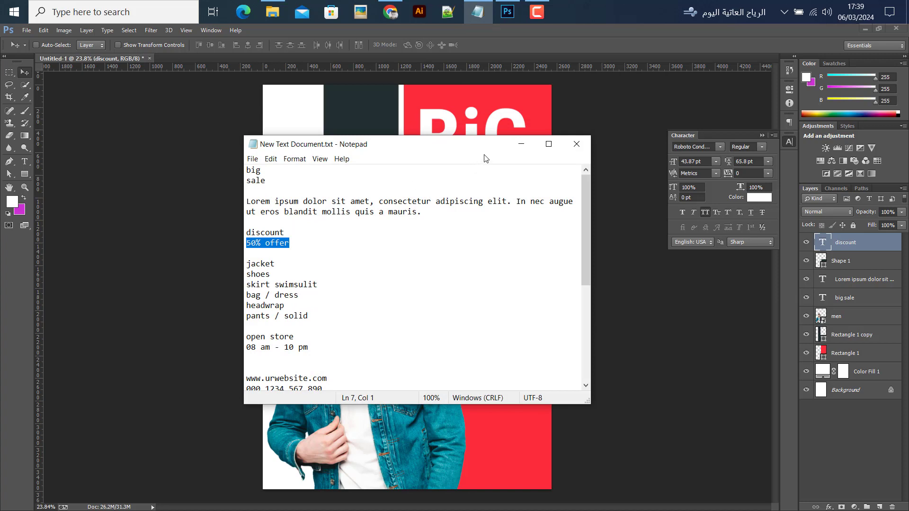
pyautogui.click(521, 144)
pyautogui.moveTo(457, 287); pyautogui.dragTo(456, 307)
pyautogui.doubleClick(825, 244)
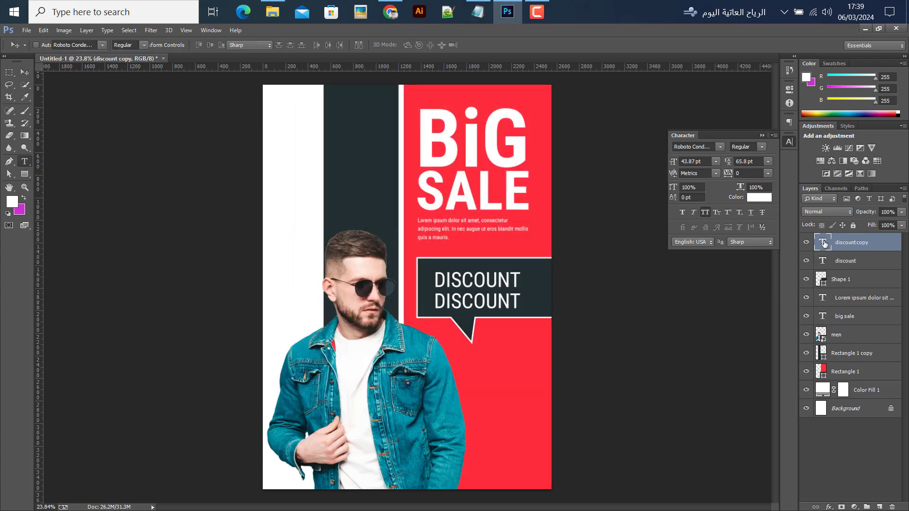
pyautogui.write('50% OFFER')
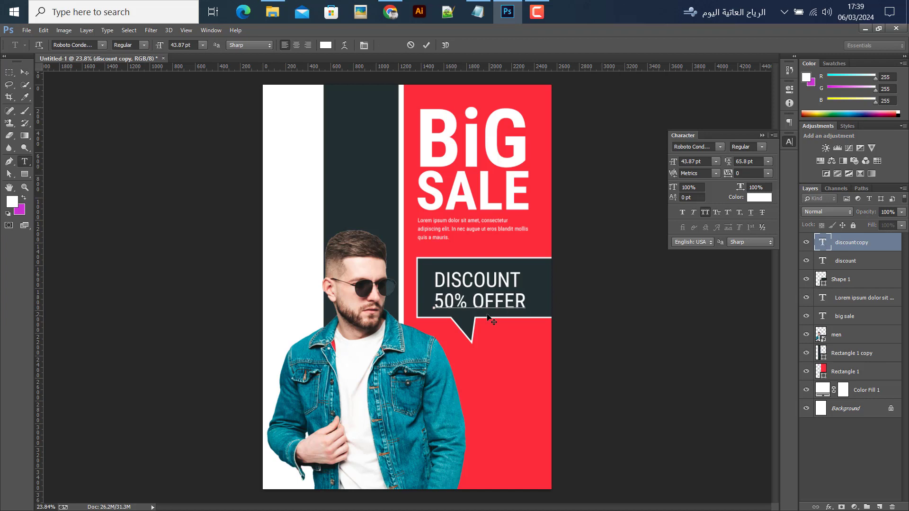
pyautogui.click(25, 73)
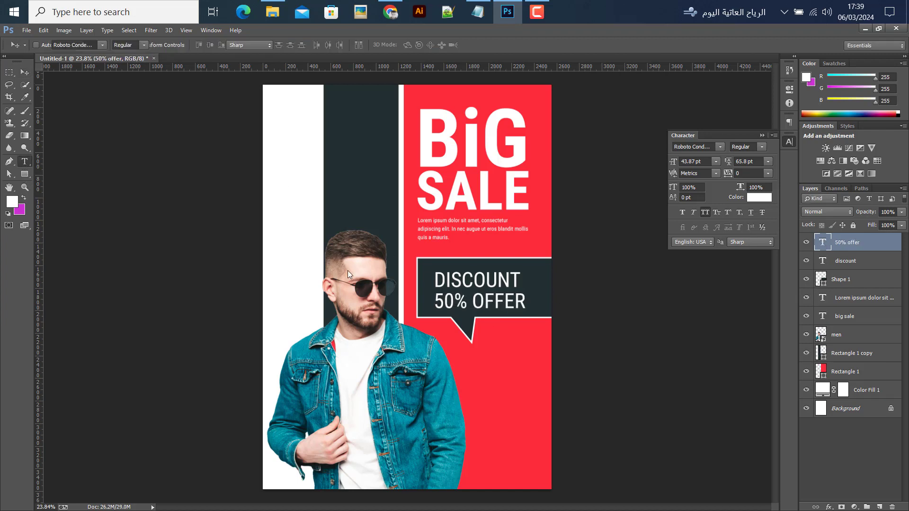
# Make only "50%" in the second line bold, and color it with the red sampled from the background block.
pyautogui.press('t')
pyautogui.moveTo(473, 302); pyautogui.dragTo(433, 300)
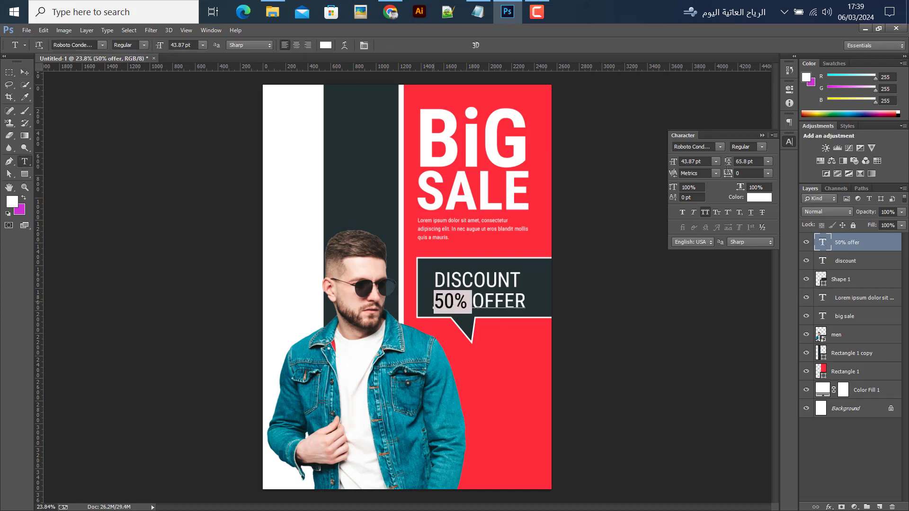
pyautogui.click(758, 147)
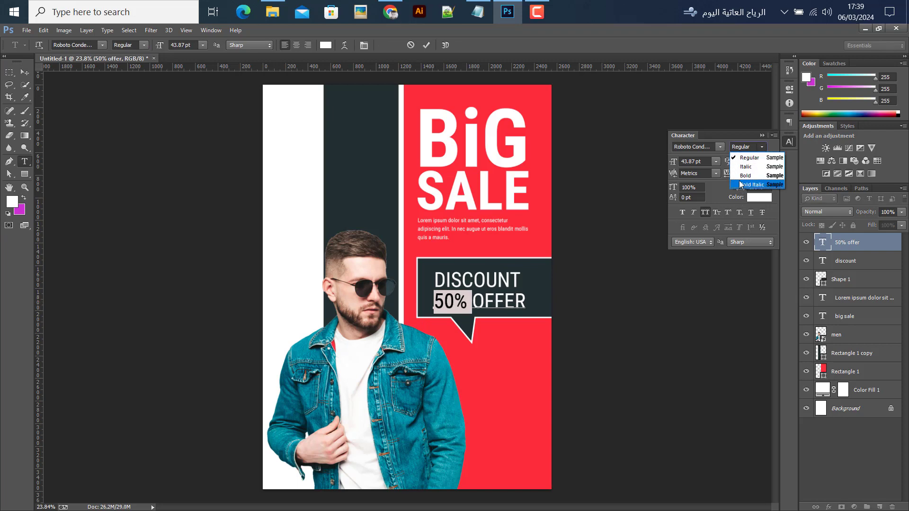
pyautogui.click(746, 176)
pyautogui.click(756, 198)
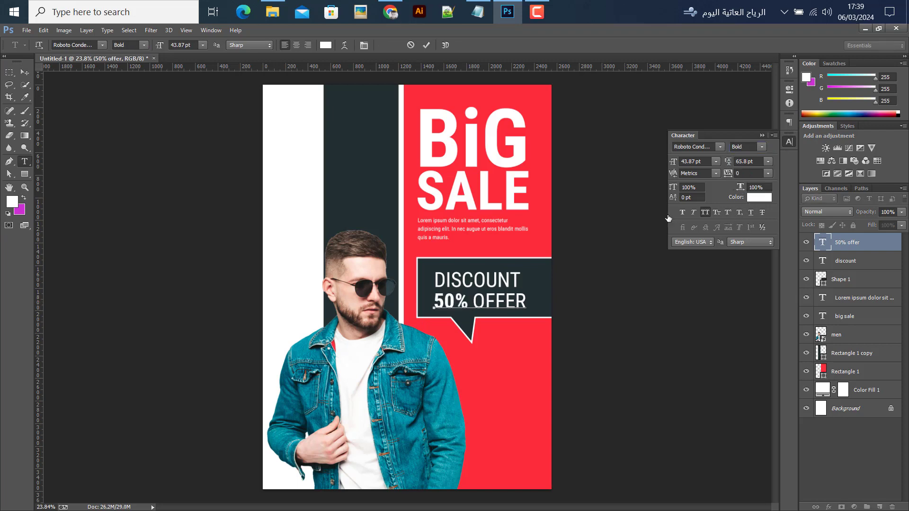
pyautogui.click(480, 245)
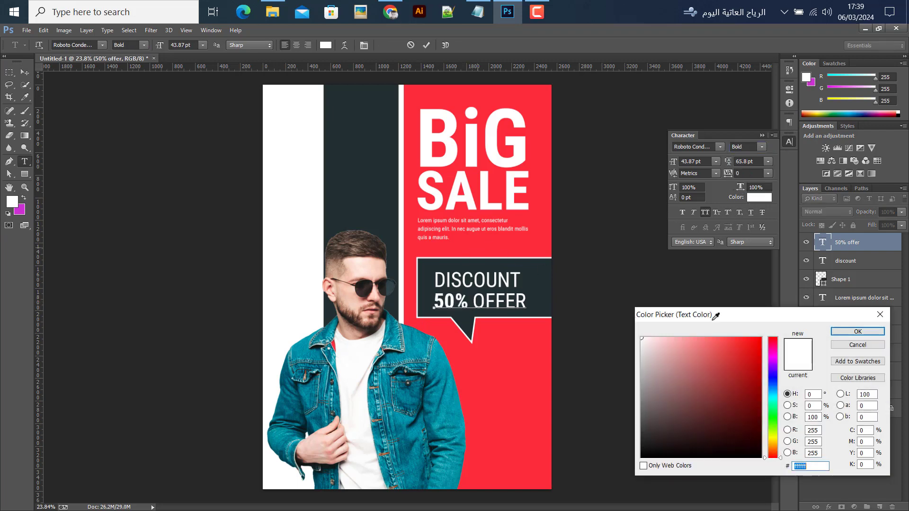
pyautogui.click(856, 332)
pyautogui.hotkey('ctrl', 'Return')
pyautogui.press('v')
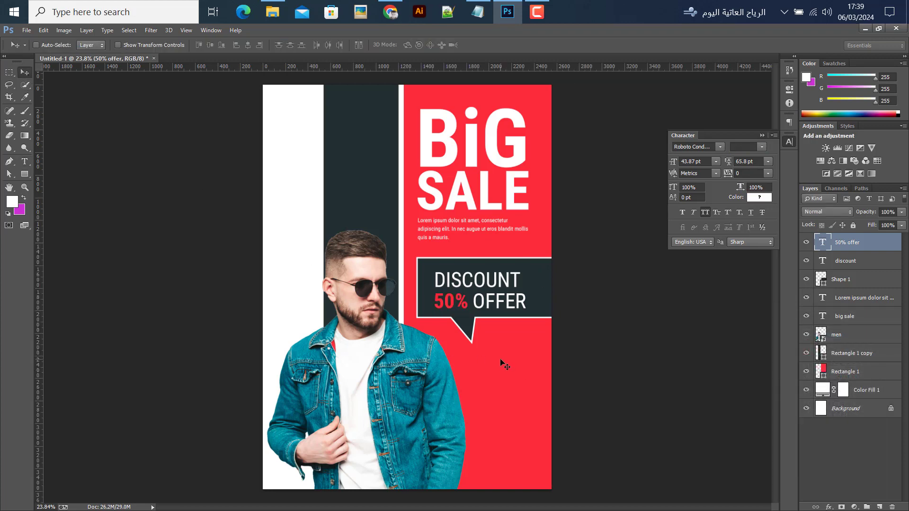
# Nudge the 50% OFFER line up slightly to tighten its gap to the DISCOUNT line.
pyautogui.scroll(5, 504, 351)
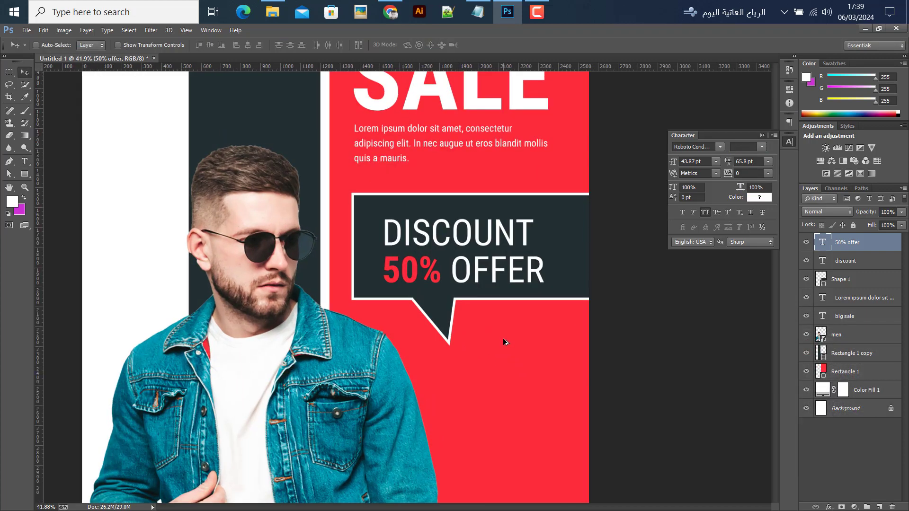
pyautogui.press('Up')
pyautogui.press('Up')
pyautogui.press('Up')
pyautogui.press('Up')
pyautogui.press('Up')
pyautogui.press('Up')
pyautogui.press('Up')
pyautogui.press('Up')
pyautogui.press('Up')
pyautogui.press('Up')
pyautogui.press('Up')
pyautogui.press('Up')
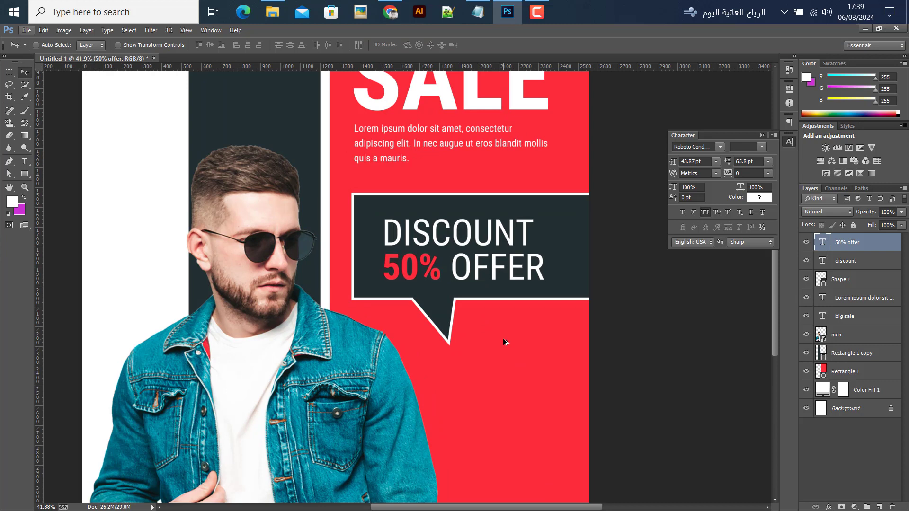
# Scale the DISCOUNT text proportionally to about 107% so its width matches the 50% OFFER line, and apply the transform.
pyautogui.click(851, 262)
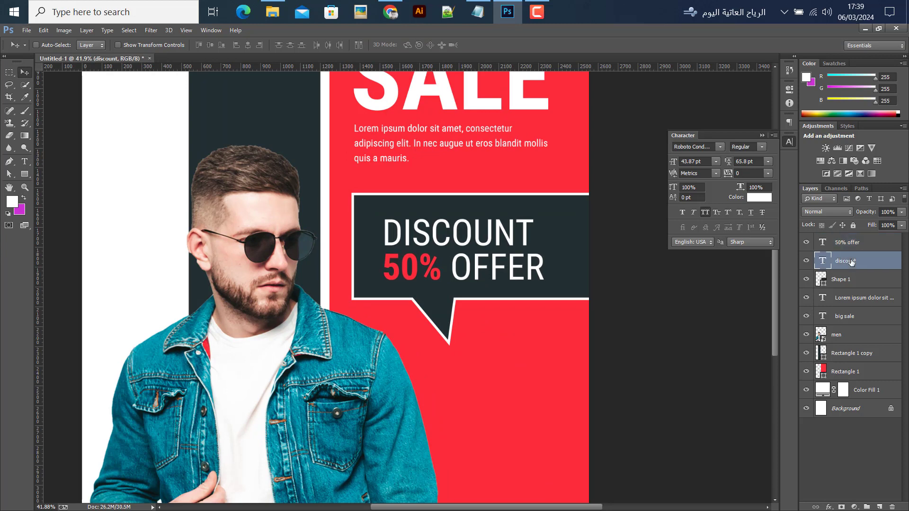
pyautogui.hotkey('ctrl', 't')
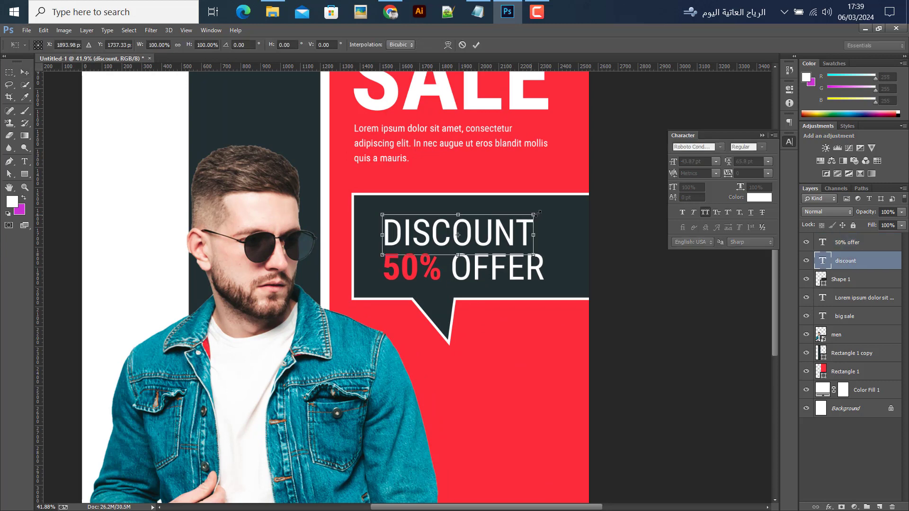
pyautogui.moveTo(537, 213); pyautogui.dragTo(549, 210)
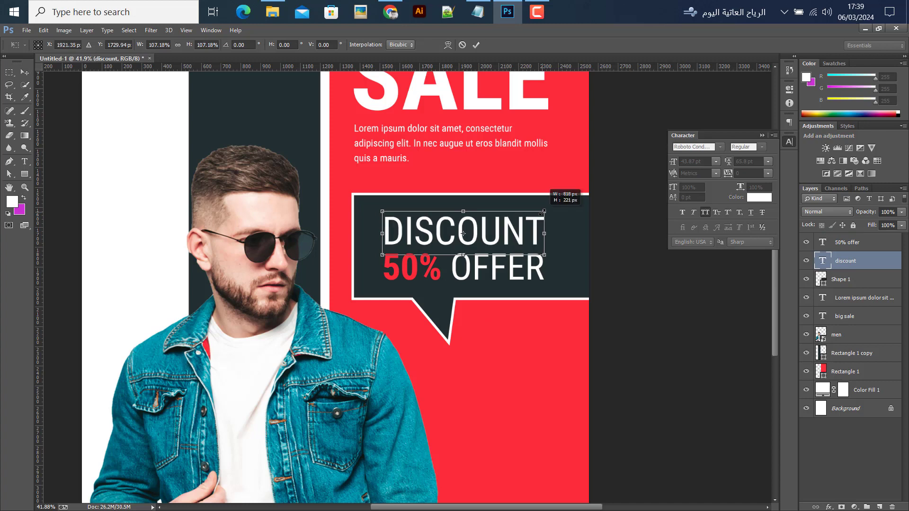
pyautogui.click(477, 45)
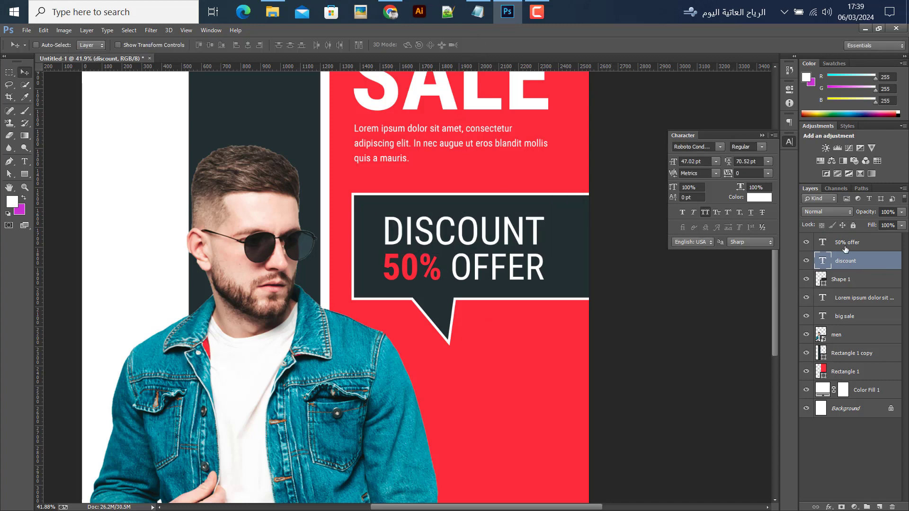
# Group the DISCOUNT and 50% OFFER text layers.
pyautogui.keyDown('shift'); pyautogui.click(845, 246); pyautogui.keyUp('shift')
pyautogui.hotkey('ctrl', 'g')
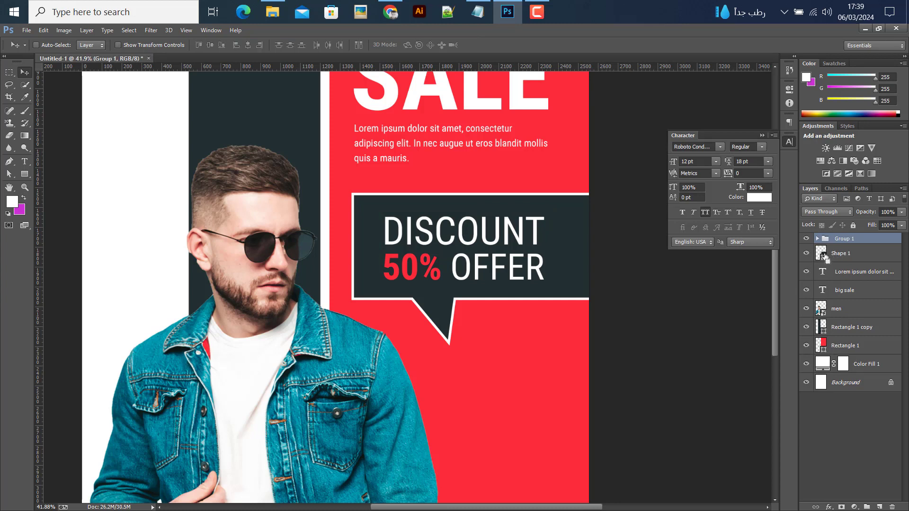
pyautogui.keyDown('ctrl'); pyautogui.click(824, 255); pyautogui.keyUp('ctrl')
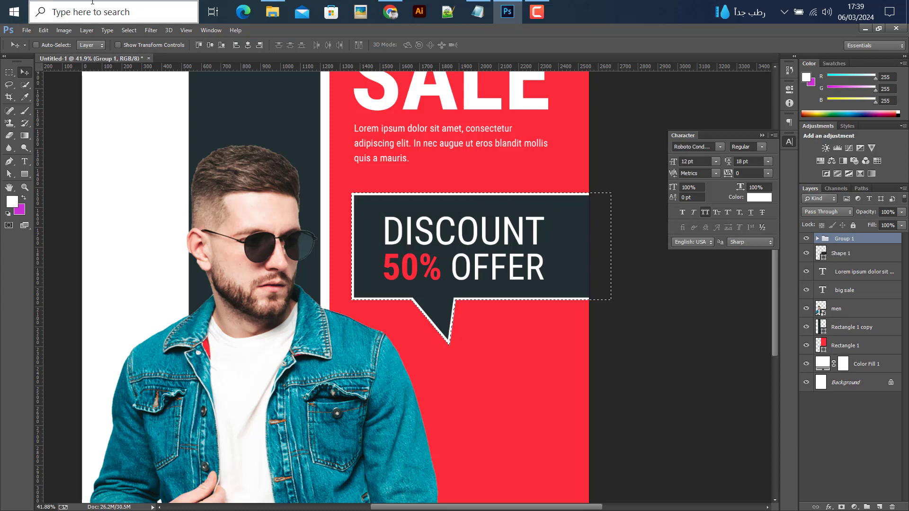
pyautogui.hotkey('ctrl', 'd')
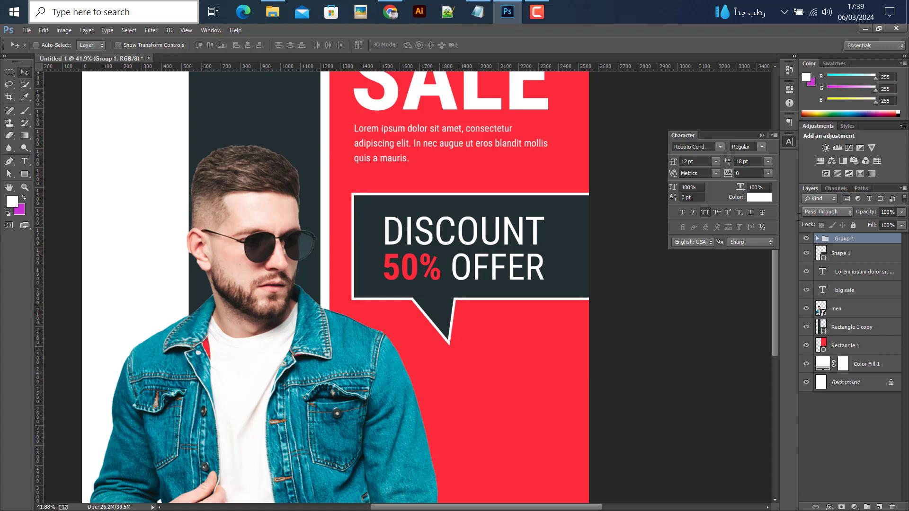
# Nudge the DISCOUNT and 50% OFFER group up inside the speech bubble and right to align with the page's inner right margin guide.
pyautogui.press('Up')
pyautogui.press('Up')
pyautogui.press('Up')
pyautogui.press('Up')
pyautogui.press('Up')
pyautogui.press('Up')
pyautogui.press('Up')
pyautogui.press('Up')
pyautogui.press('Up')
pyautogui.press('Up')
pyautogui.press('Up')
pyautogui.press('Up')
pyautogui.press('Up')
pyautogui.press('Up')
pyautogui.press('Up')
pyautogui.press('Up')
pyautogui.press('Up')
pyautogui.press('Up')
pyautogui.press('Up')
pyautogui.press('Up')
pyautogui.press('Right')
pyautogui.press('Right')
pyautogui.press('Right')
pyautogui.press('Right')
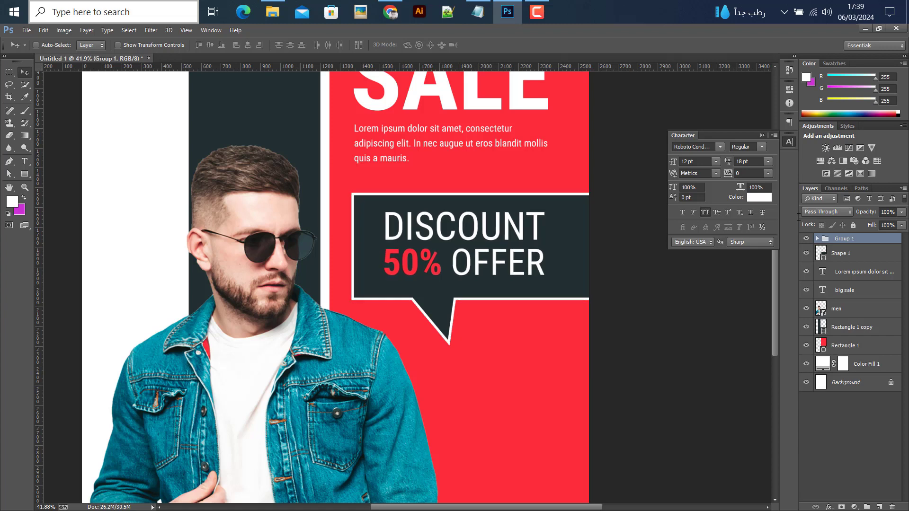
pyautogui.press('Right')
pyautogui.press('Right')
pyautogui.press('Right')
pyautogui.press('Right')
pyautogui.press('Right')
pyautogui.press('Right')
pyautogui.press('Right')
pyautogui.press('Right')
pyautogui.press('Right')
pyautogui.press('Right')
pyautogui.press('Right')
pyautogui.press('Right')
pyautogui.press('Right')
pyautogui.press('Right')
pyautogui.press('Right')
pyautogui.press('Right')
pyautogui.hotkey('ctrl', ';')
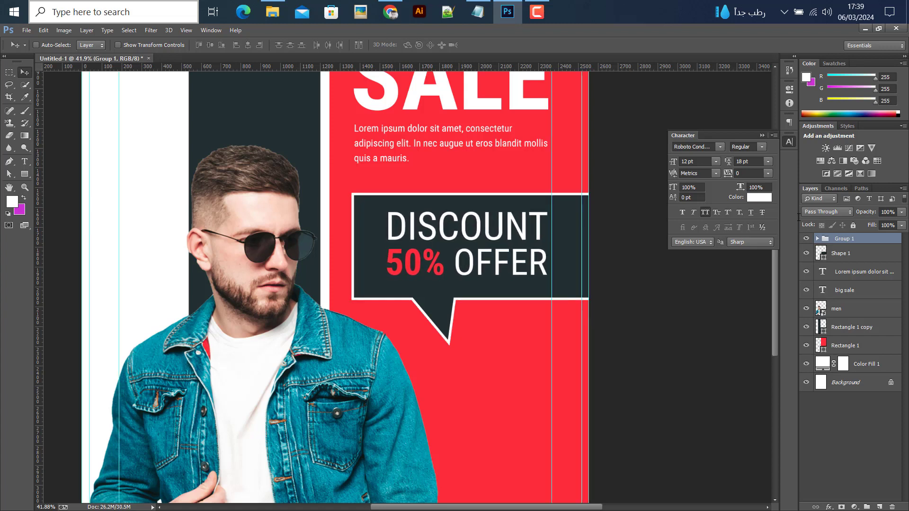
pyautogui.press('Right')
pyautogui.press('Right')
pyautogui.press('Right')
pyautogui.press('Right')
pyautogui.press('Right')
pyautogui.press('Right')
pyautogui.press('Right')
pyautogui.press('Right')
pyautogui.press('Right')
pyautogui.press('Right')
pyautogui.press('Right')
pyautogui.press('Right')
pyautogui.press('Right')
pyautogui.press('Right')
pyautogui.hotkey('ctrl', ';')
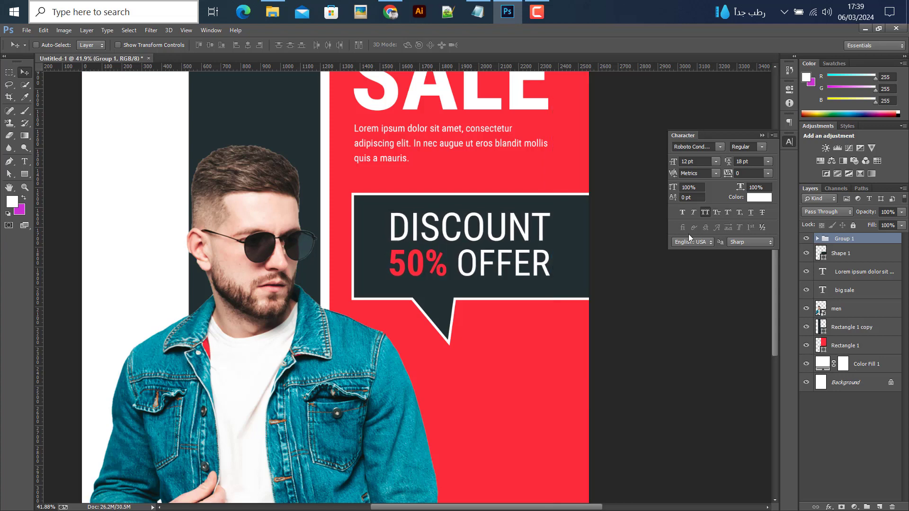
pyautogui.hotkey('ctrl', 'alt', '0')
pyautogui.scroll(-5, 550, 238)
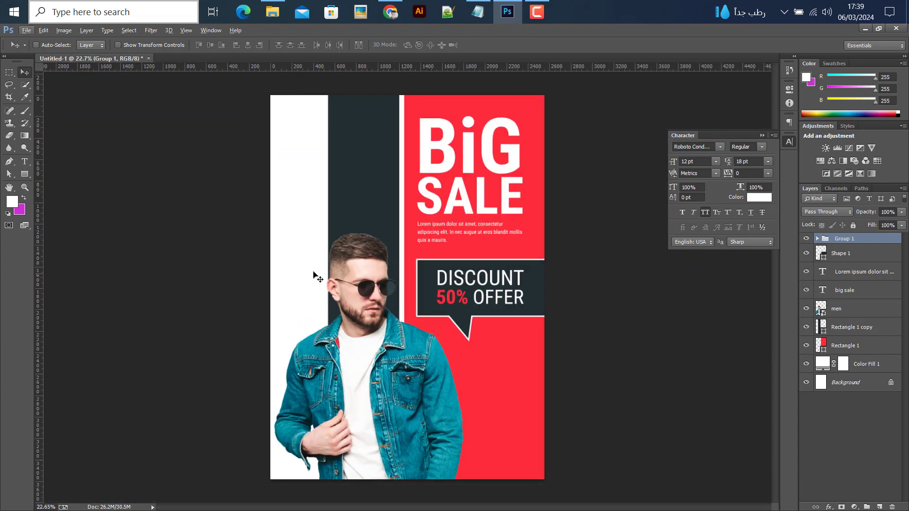
pyautogui.press('Left')
# Copy the six-line item list from "jacket" to "pants / solid" in the Notepad file and paste it as new text on the lower red area.
pyautogui.click(478, 12)
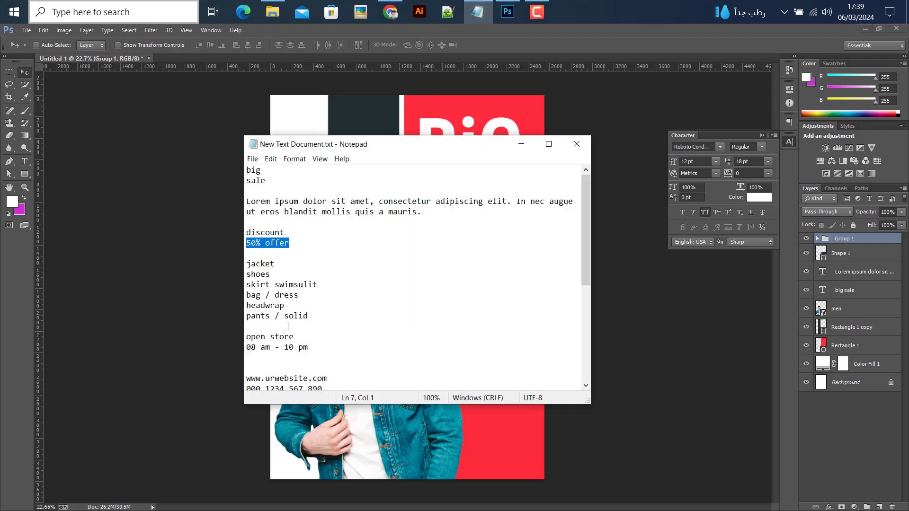
pyautogui.click(278, 277)
pyautogui.moveTo(322, 312); pyautogui.dragTo(239, 266)
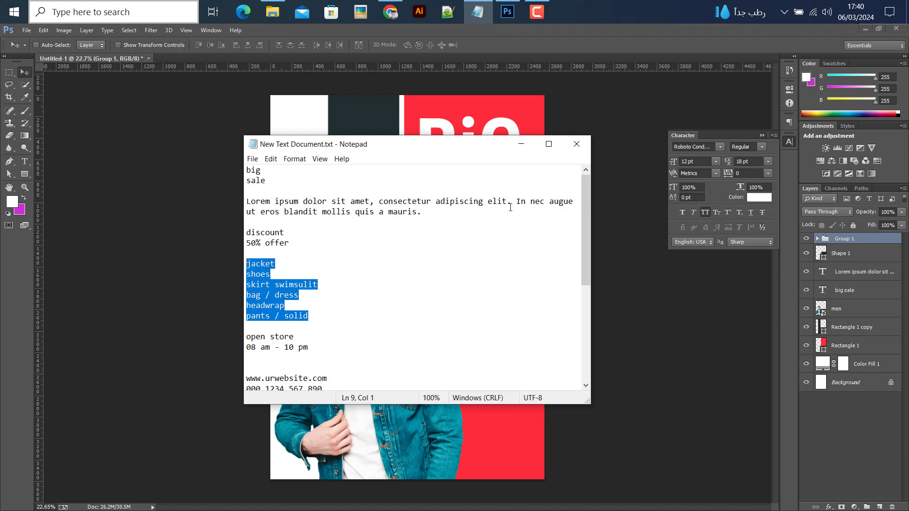
pyautogui.click(520, 143)
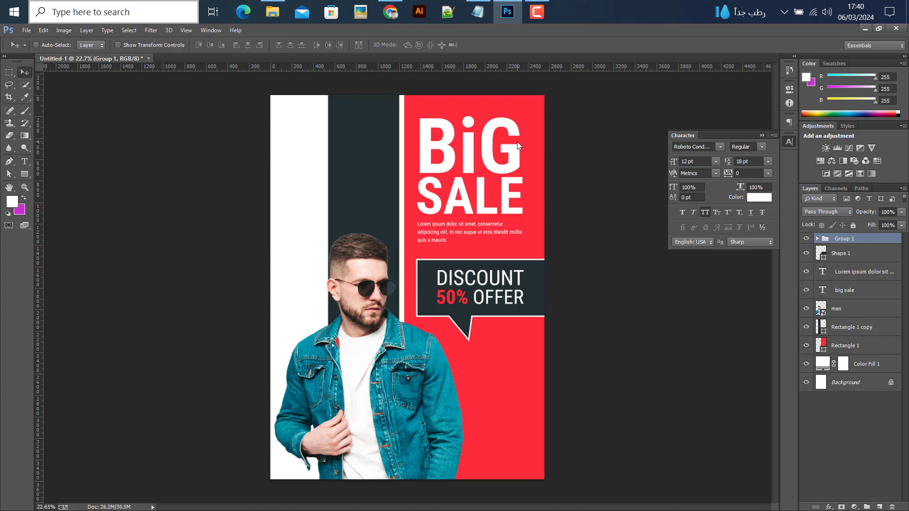
pyautogui.click(24, 164)
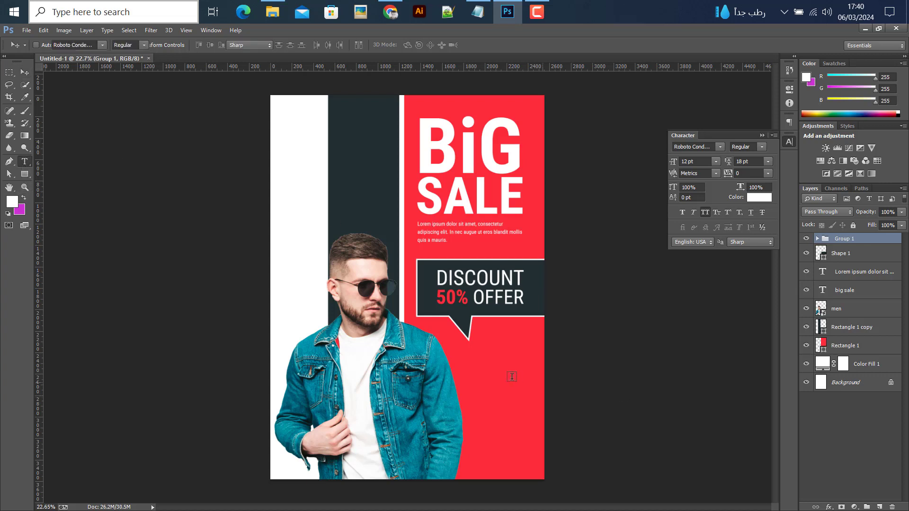
pyautogui.click(465, 385)
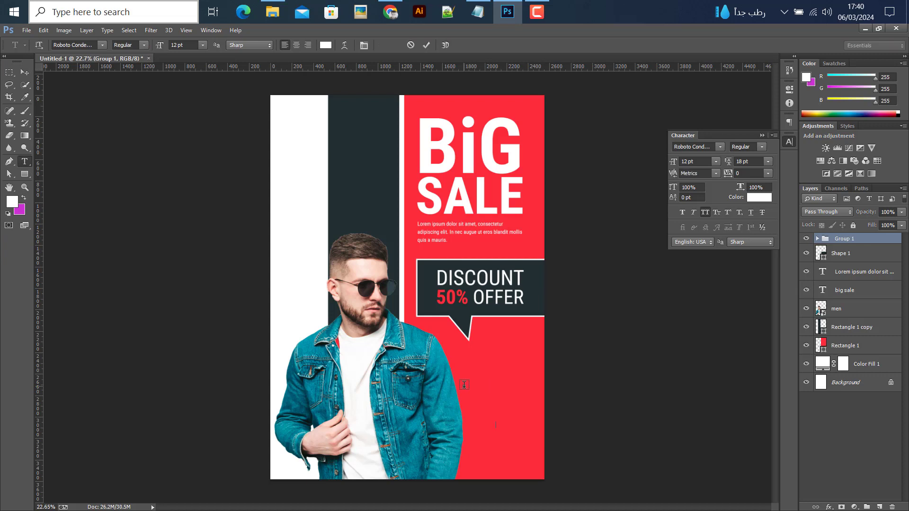
pyautogui.write('JACKET SHOES SKIRT SWIMSUIT BAG / DRESS HEADWRAP PANTS / SOLID')
pyautogui.click(24, 72)
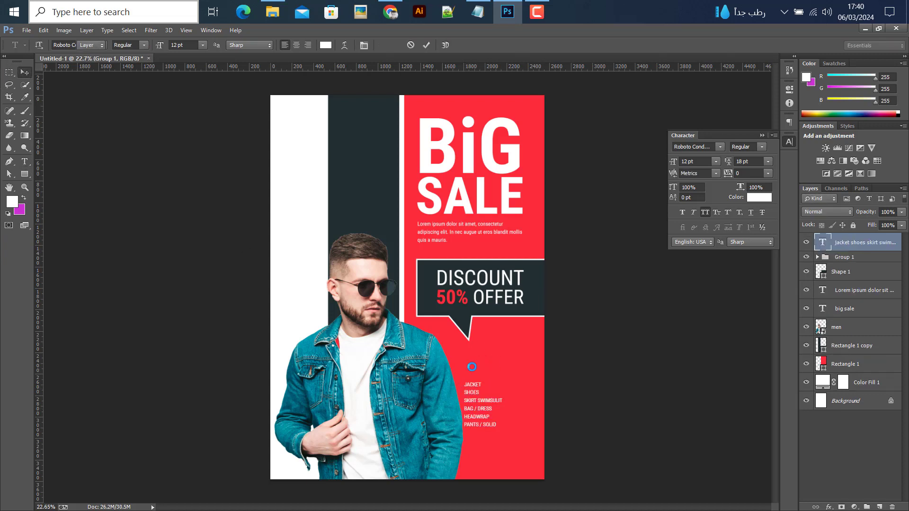
# Right-align the item list text.
pyautogui.click(25, 162)
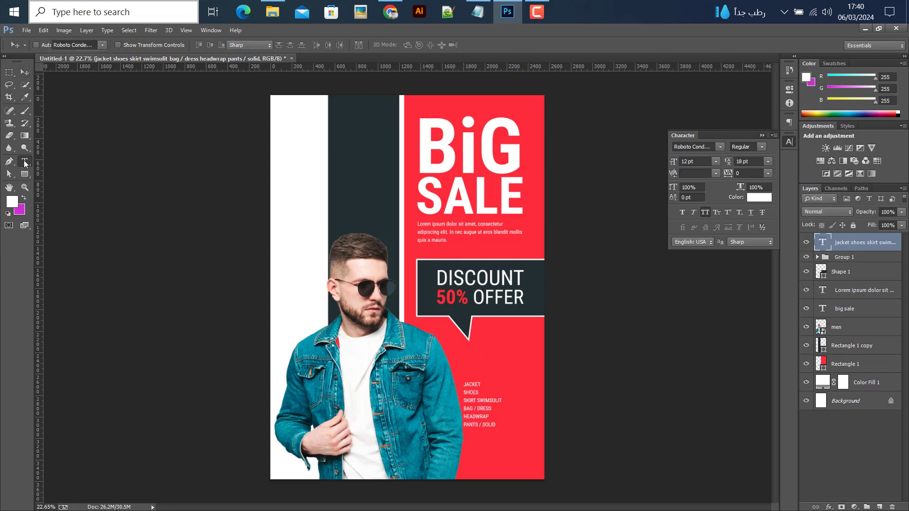
pyautogui.click(308, 45)
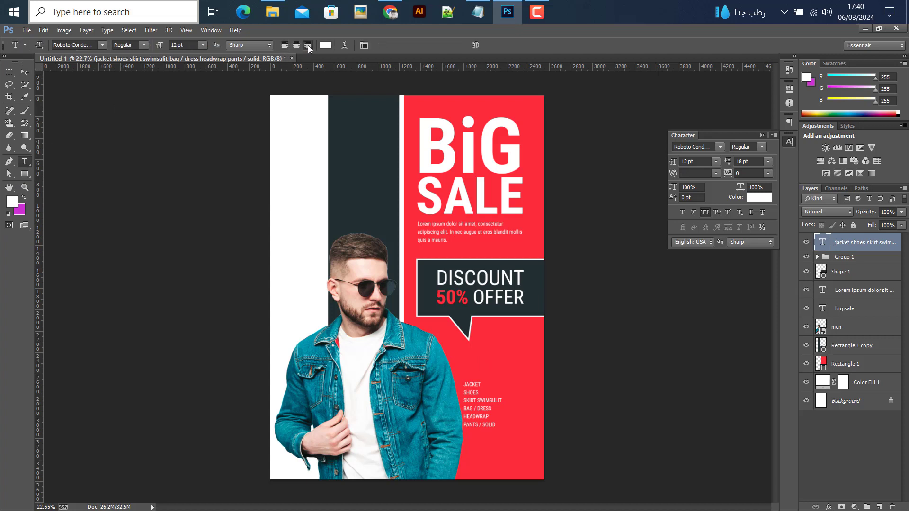
pyautogui.click(27, 69)
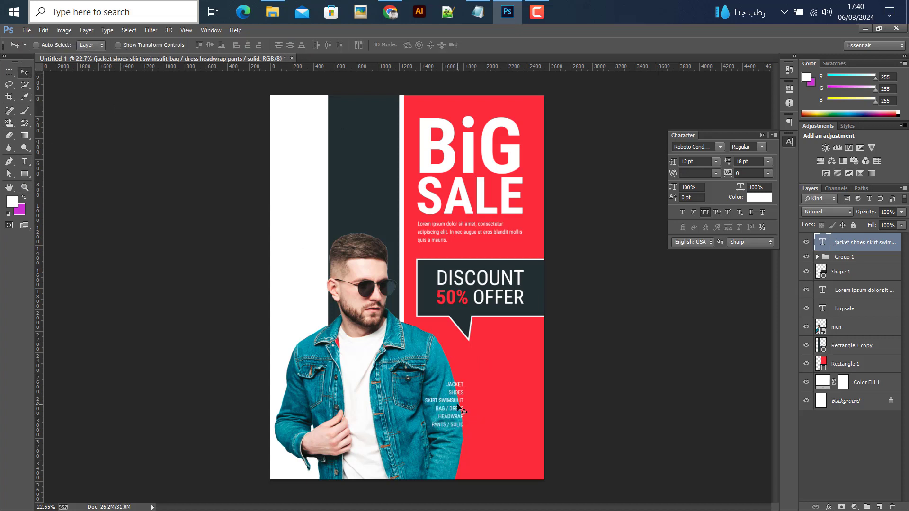
# Show the guides, scale the item list proportionally to about 200%, place it in the flyer's lower-right area, and apply the transform.
pyautogui.moveTo(457, 405); pyautogui.dragTo(421, 455)
pyautogui.hotkey('ctrl', ';')
pyautogui.hotkey('ctrl', 't')
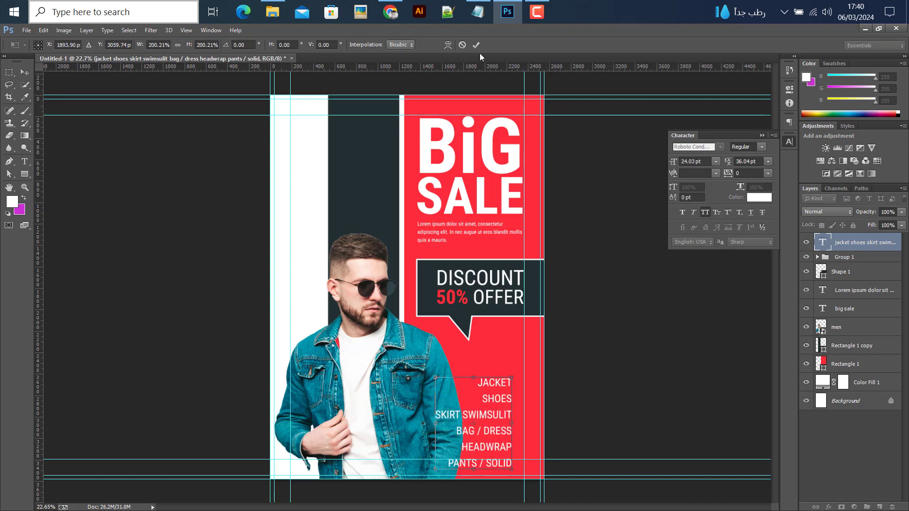
pyautogui.click(475, 45)
pyautogui.scroll(3, 486, 449)
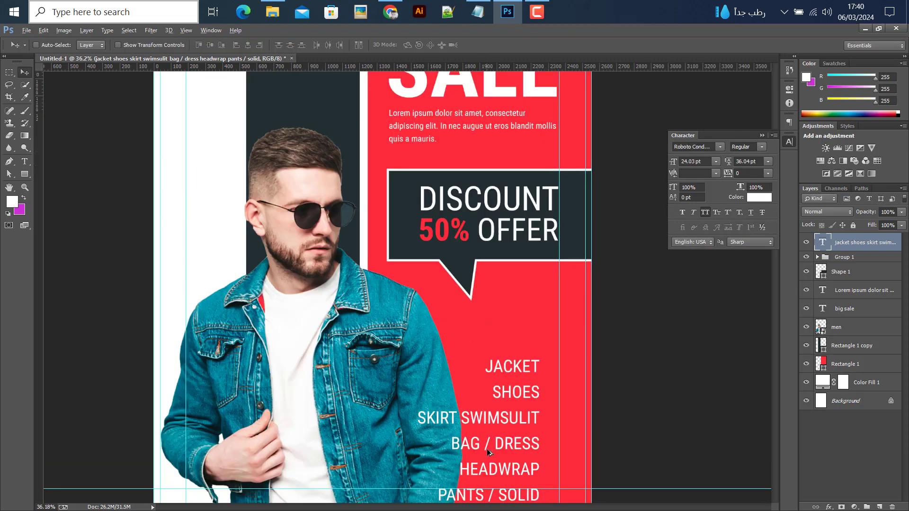
# Shift the item list slightly up and fine-tune it horizontally, leaving room for bullets before the inner right margin guide.
pyautogui.moveTo(501, 418); pyautogui.dragTo(481, 413)
pyautogui.hotkey('shift', 'Right')
pyautogui.hotkey('shift', 'Right')
pyautogui.hotkey('shift', 'Right')
pyautogui.hotkey('shift', 'Right')
pyautogui.hotkey('shift', 'Right')
pyautogui.hotkey('shift', 'Right')
pyautogui.hotkey('shift', 'Right')
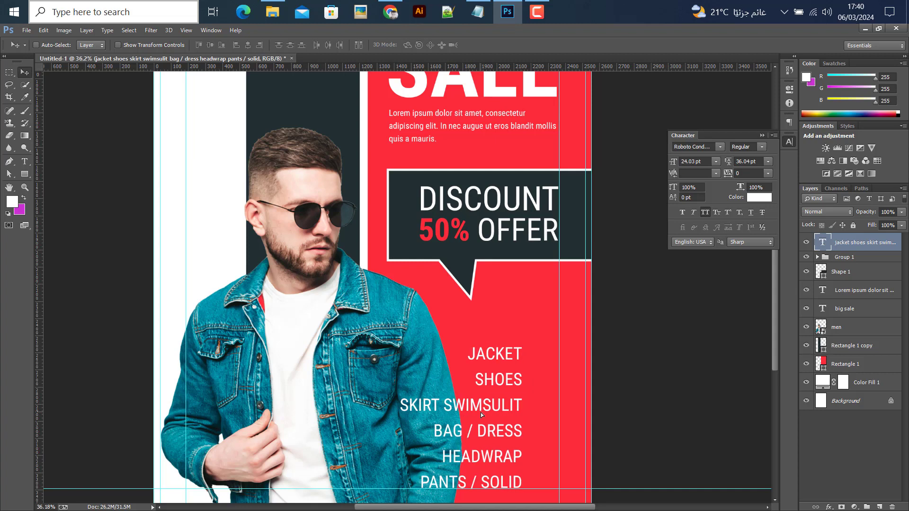
pyautogui.hotkey('shift', 'Right')
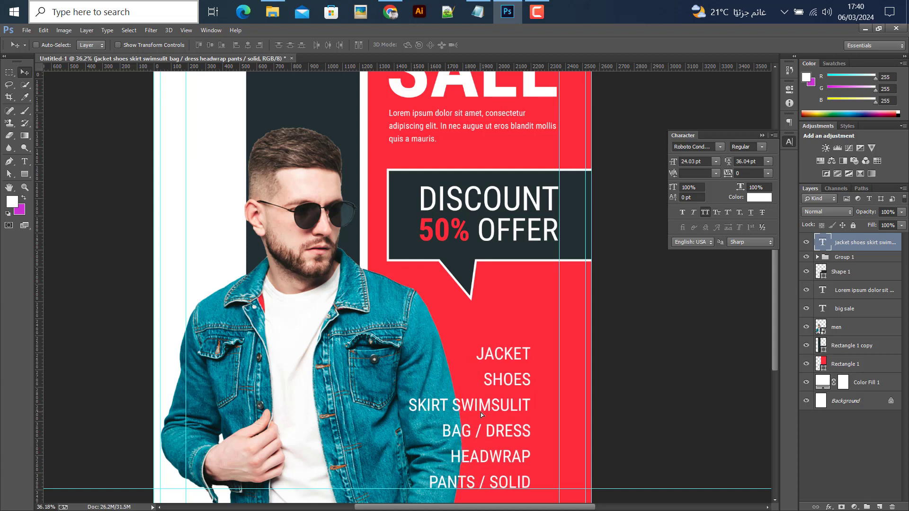
pyautogui.hotkey('shift', 'Right')
pyautogui.hotkey('shift', 'Right')
pyautogui.hotkey('shift', 'Right')
pyautogui.hotkey('shift', 'Right')
pyautogui.hotkey('shift', 'Right')
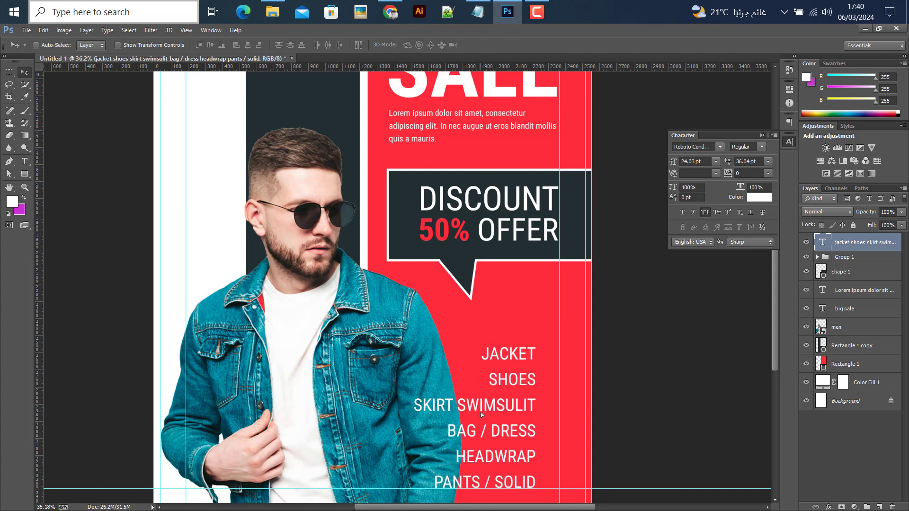
# Draw a white 59 × 59 px square to the right of JACKET, flush with the inner right margin guide.
pyautogui.click(24, 174)
pyautogui.scroll(3, 582, 374)
pyautogui.scroll(3, 581, 374)
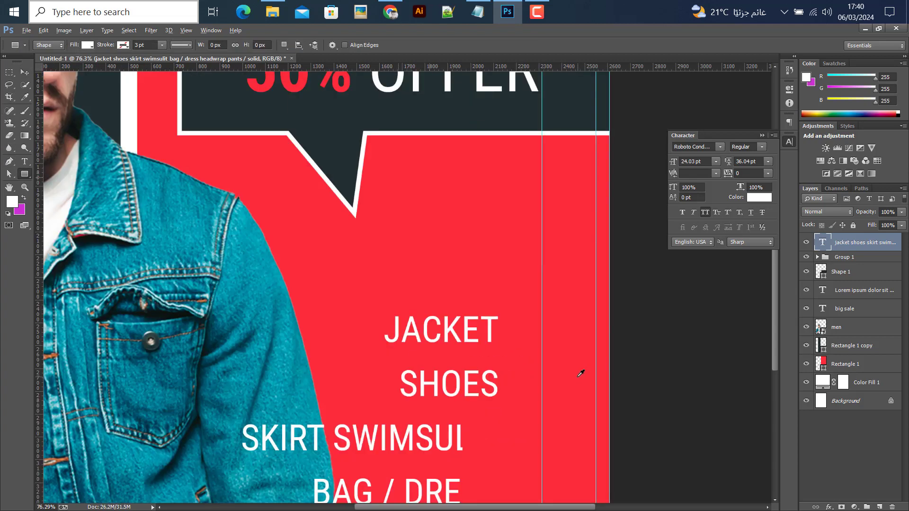
pyautogui.scroll(3, 580, 372)
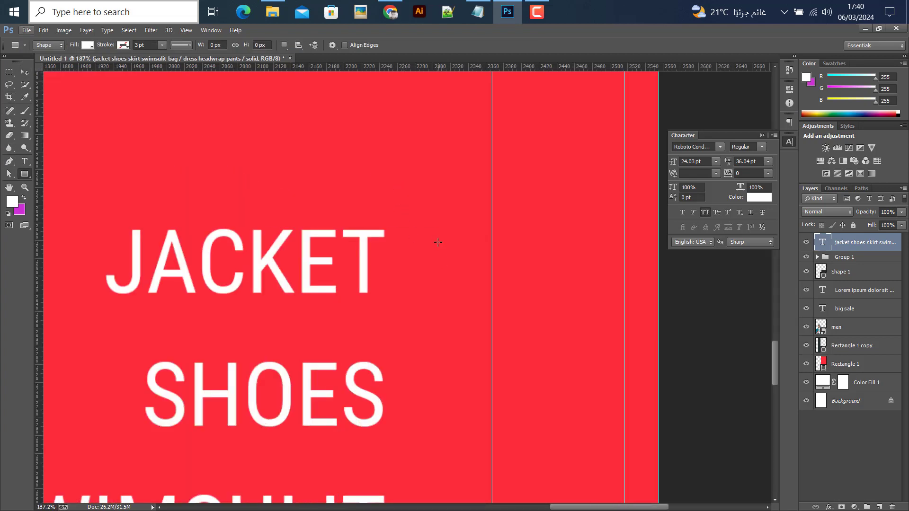
pyautogui.moveTo(437, 238); pyautogui.dragTo(487, 318)
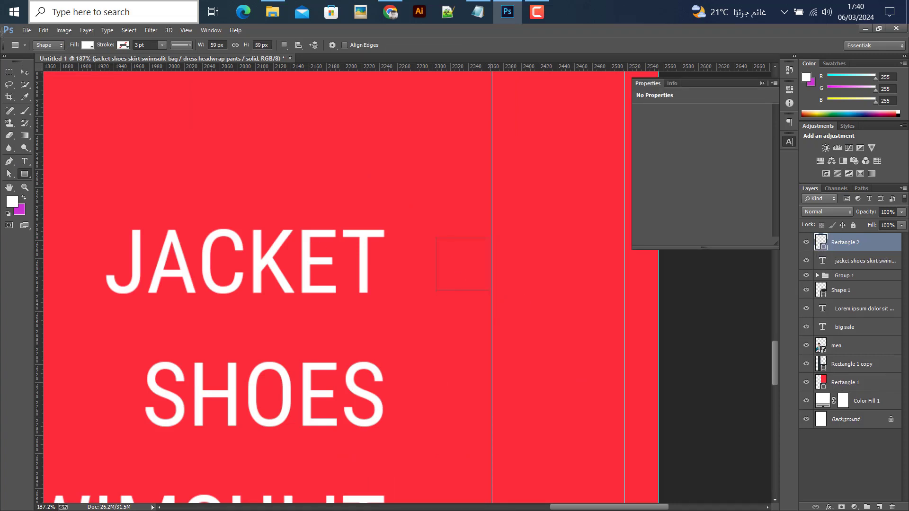
pyautogui.press('v')
pyautogui.scroll(-4, 442, 303)
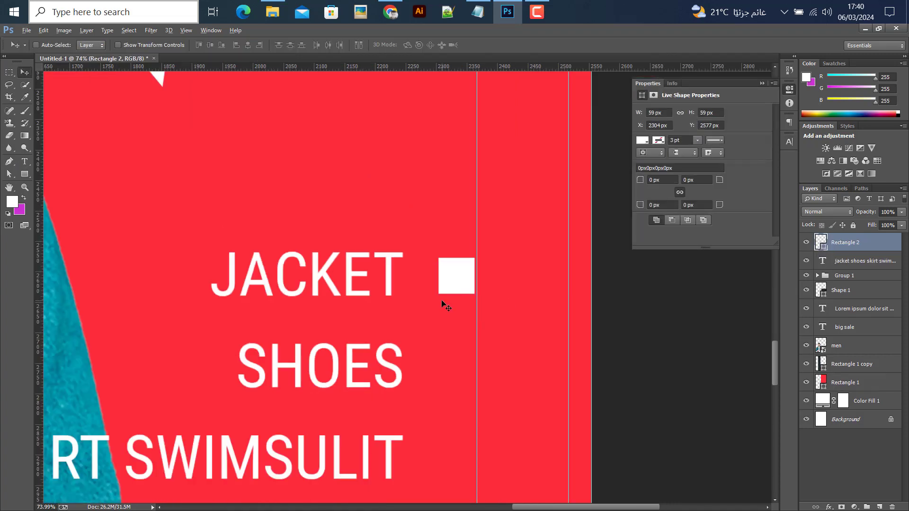
pyautogui.scroll(-1, 442, 303)
pyautogui.press('Right')
pyautogui.press('Right')
pyautogui.press('Right')
pyautogui.press('Right')
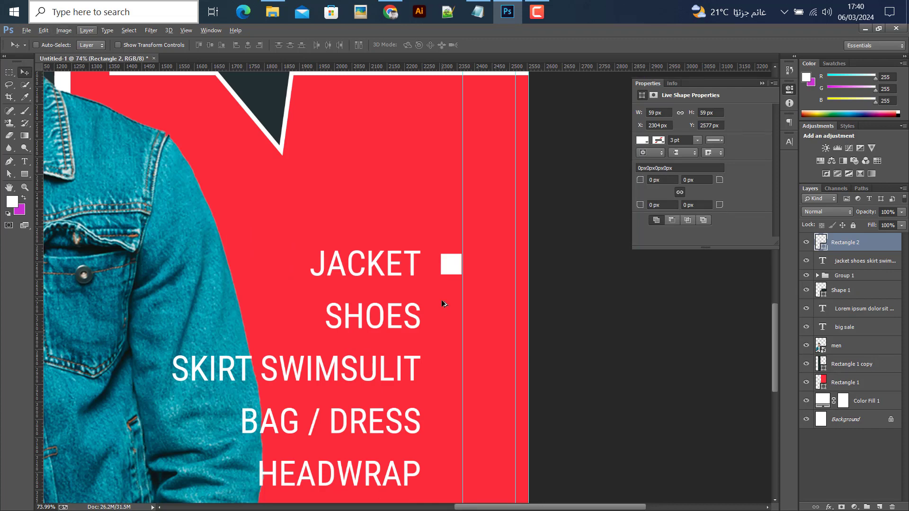
# Duplicate the white square straight down beside each of the other five list items.
pyautogui.scroll(-3, 442, 303)
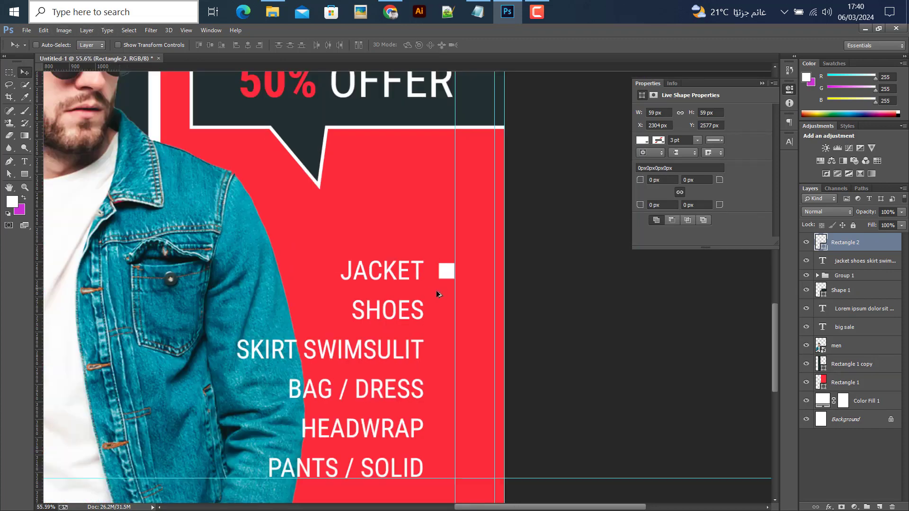
pyautogui.scroll(-1, 442, 292)
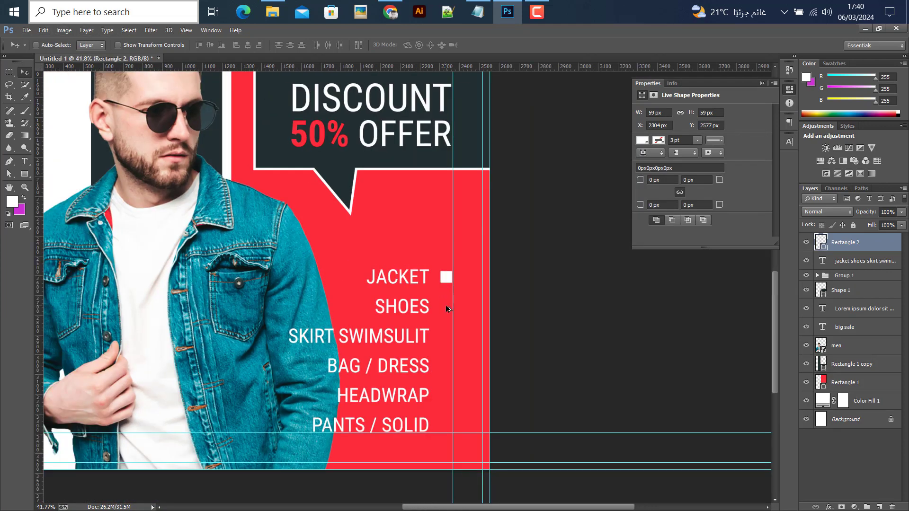
pyautogui.moveTo(446, 278); pyautogui.dragTo(443, 335)
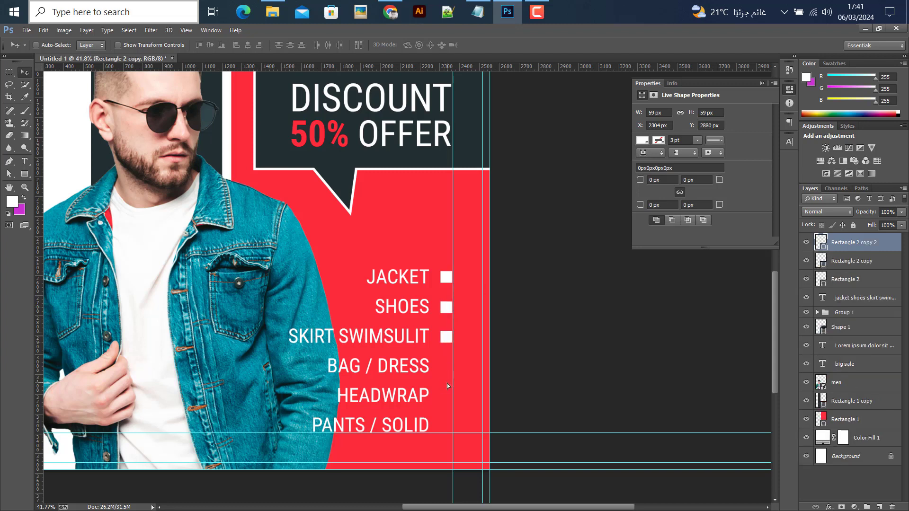
pyautogui.moveTo(447, 386); pyautogui.dragTo(445, 424)
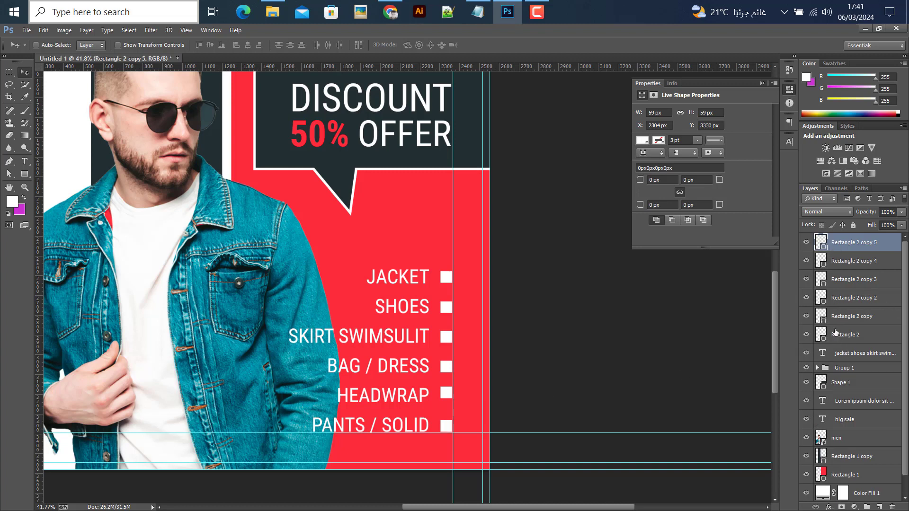
# Nudge the PANTS / SOLID square up to line up with its text, and distribute all six squares evenly by their vertical centers.
pyautogui.press('Up')
pyautogui.press('Up')
pyautogui.press('Up')
pyautogui.keyDown('shift'); pyautogui.click(842, 335); pyautogui.keyUp('shift')
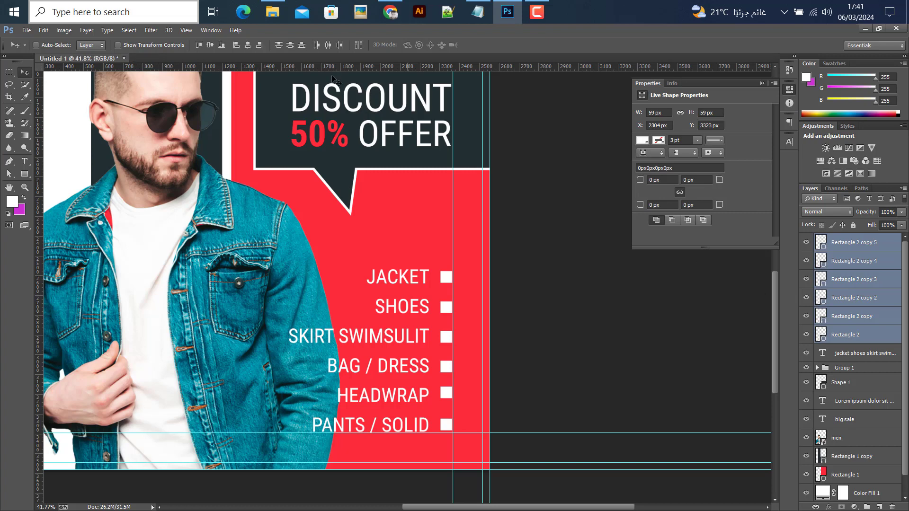
pyautogui.click(292, 45)
# Group the six squares with the item list text and name the group "Service".
pyautogui.scroll(-3, 334, 209)
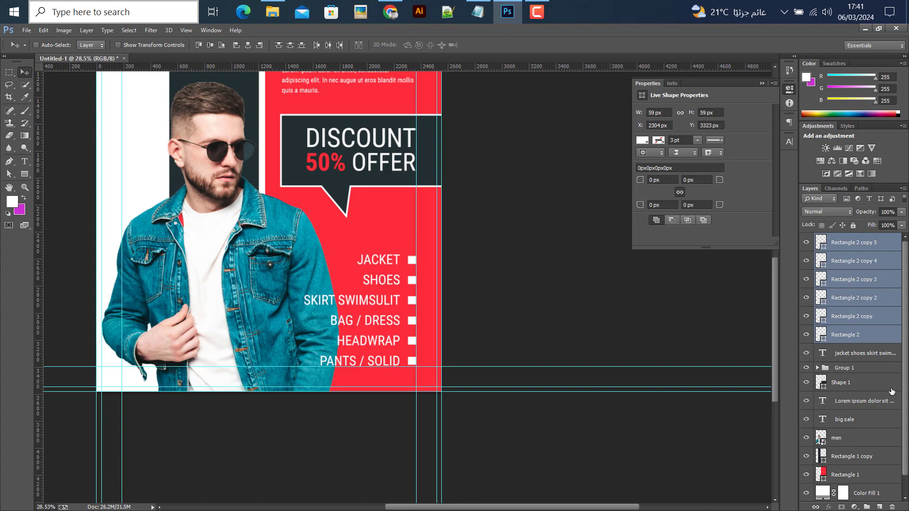
pyautogui.keyDown('shift'); pyautogui.click(858, 356); pyautogui.keyUp('shift')
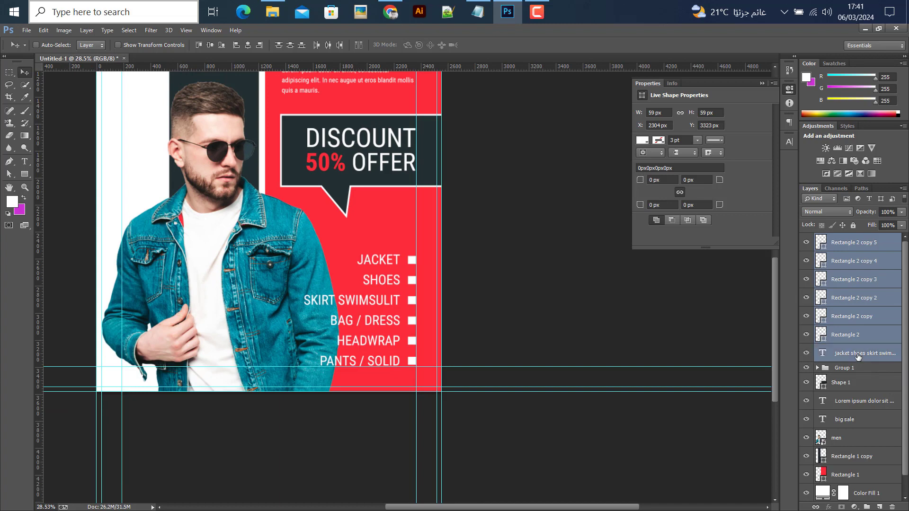
pyautogui.hotkey('ctrl', 'g')
pyautogui.doubleClick(843, 239)
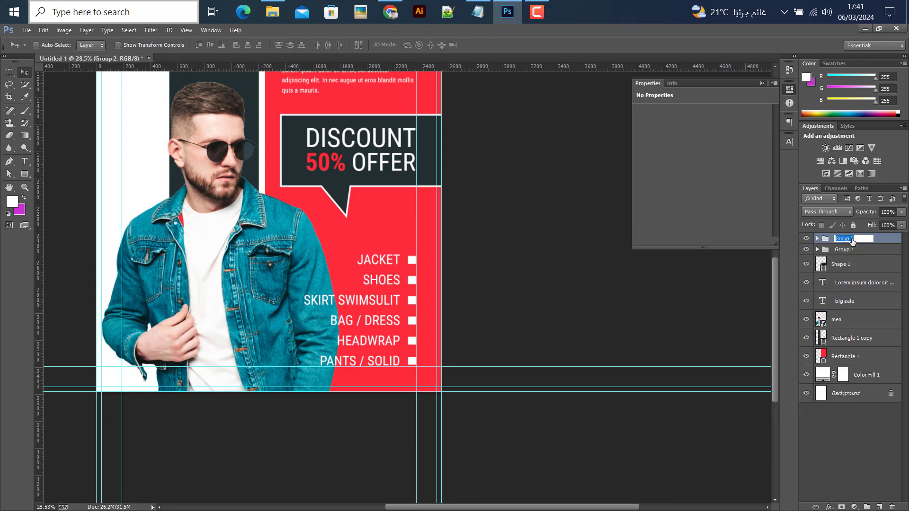
pyautogui.write('Service')
pyautogui.press('Return')
pyautogui.hotkey('ctrl', '0')
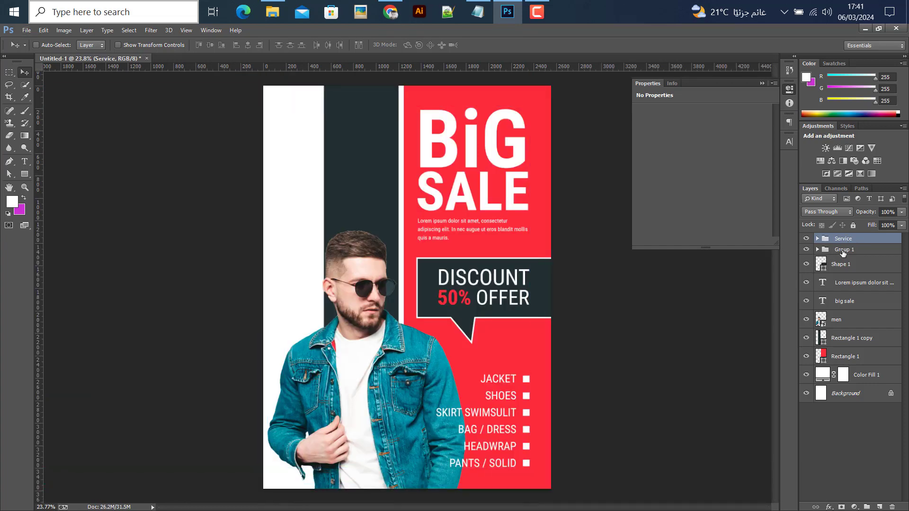
# Nudge the Service group up by about 100 px and show the guides.
pyautogui.hotkey('shift', 'Up')
pyautogui.hotkey('shift', 'Up')
pyautogui.hotkey('shift', 'Up')
pyautogui.hotkey('shift', 'Up')
pyautogui.hotkey('shift', 'Up')
pyautogui.hotkey('shift', 'Up')
pyautogui.hotkey('shift', 'Up')
pyautogui.hotkey('shift', 'Up')
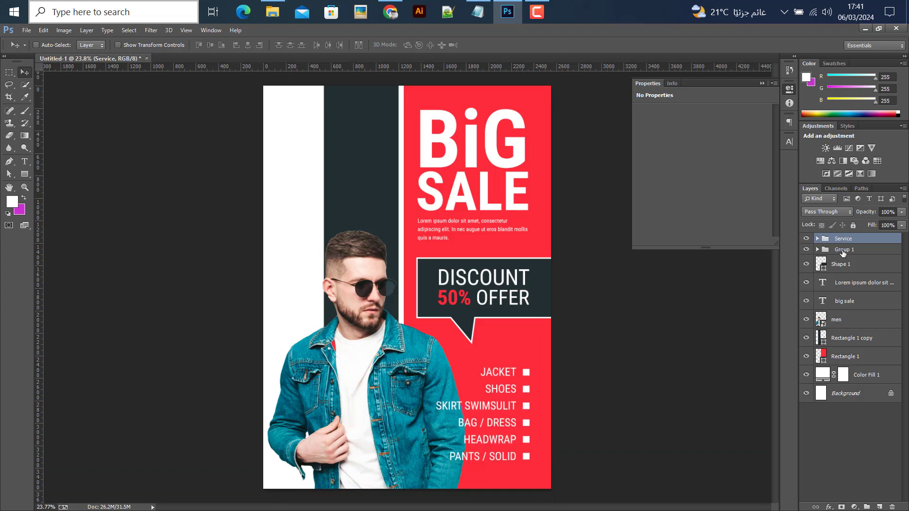
pyautogui.hotkey('shift', 'Up')
pyautogui.hotkey('shift', 'Up')
pyautogui.hotkey('ctrl', ';')
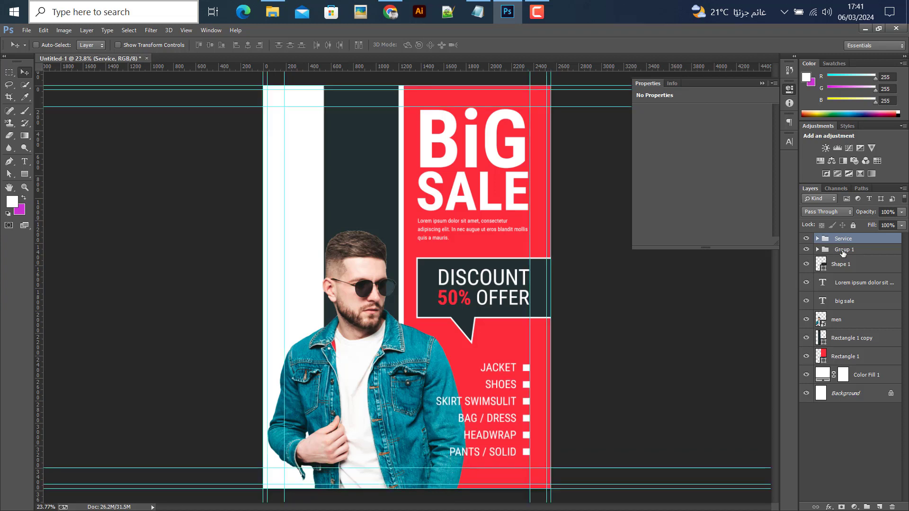
pyautogui.hotkey('ctrl', 't')
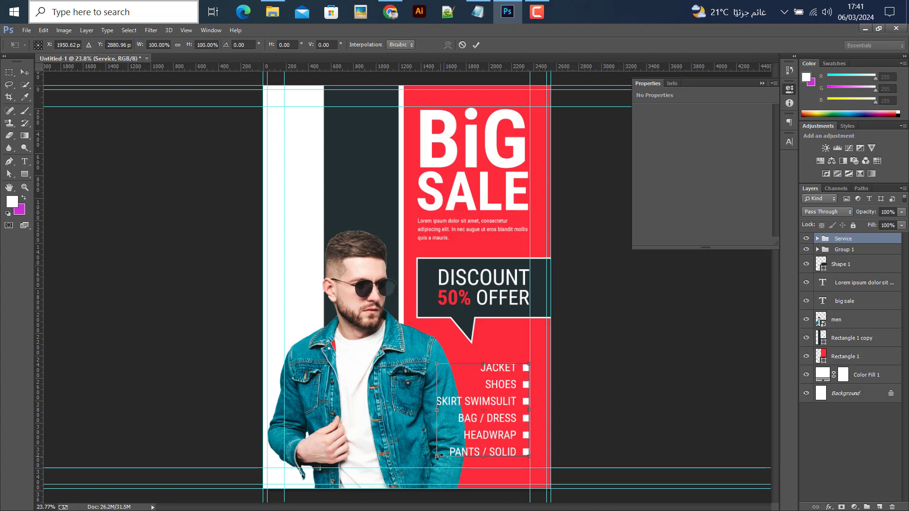
pyautogui.moveTo(437, 458); pyautogui.dragTo(426, 468)
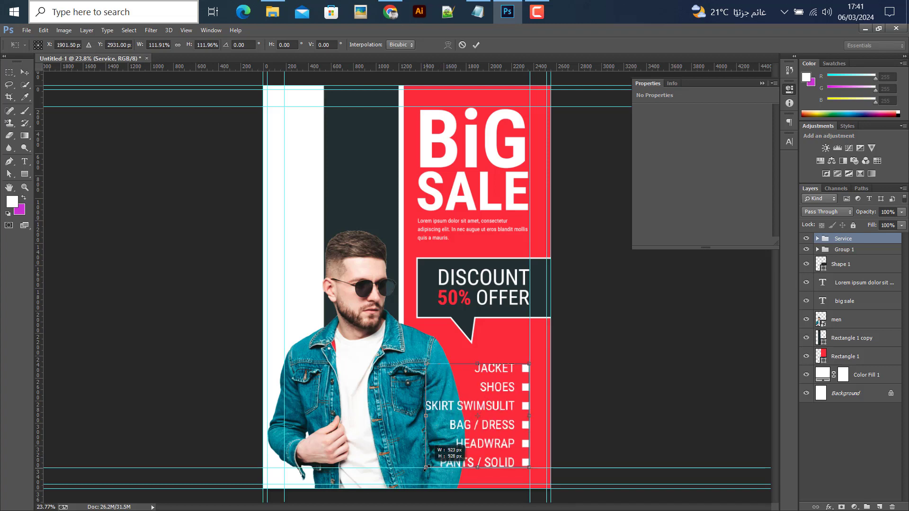
pyautogui.click(478, 45)
# Scale the Service group to about 112% from its upper corner so it reaches the lower inner margin guide.
pyautogui.hotkey('ctrl', 't')
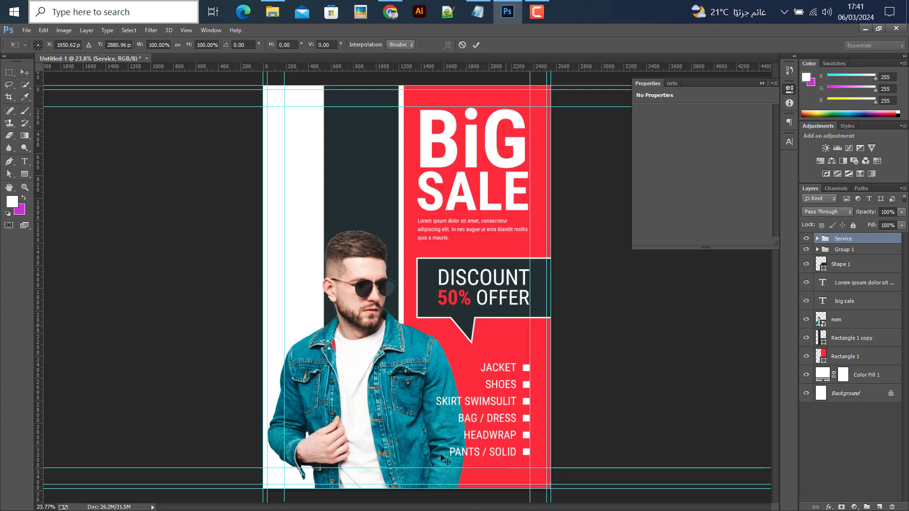
pyautogui.moveTo(433, 460); pyautogui.dragTo(430, 467)
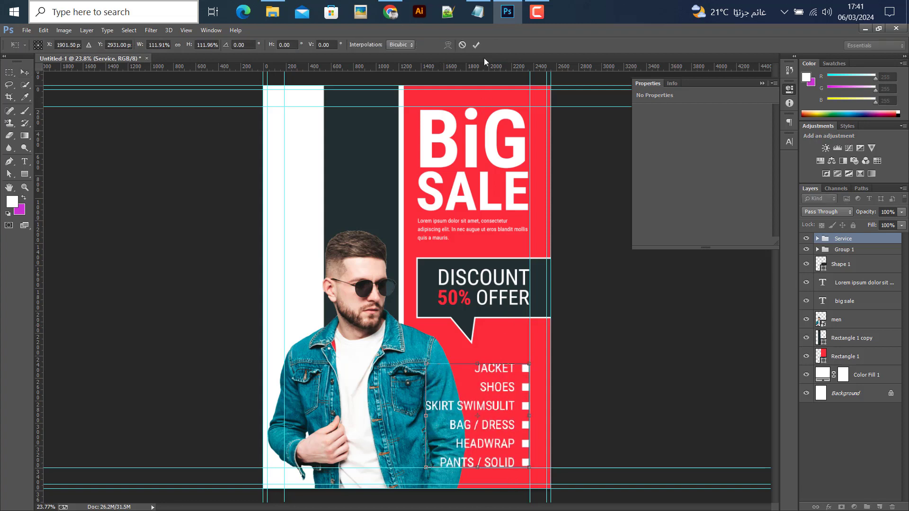
pyautogui.click(475, 44)
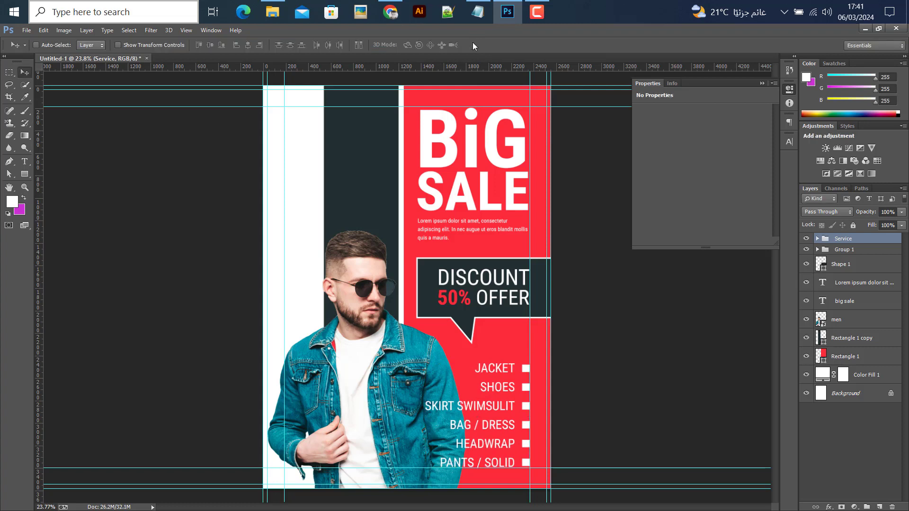
# Check the remaining flyer text in Notepad and draw a white 826 × 389 px rectangle from the inner lower-left margin corner, over the man's photo.
pyautogui.click(470, 11)
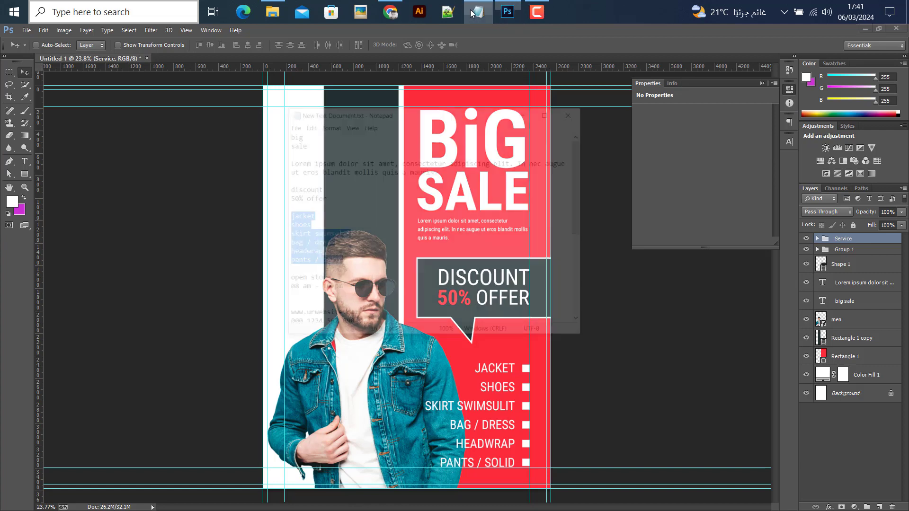
pyautogui.click(276, 338)
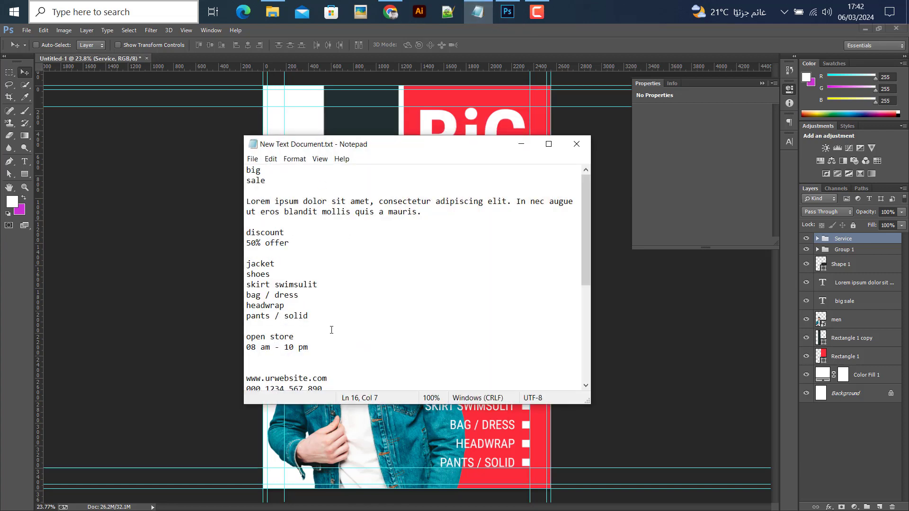
pyautogui.click(521, 144)
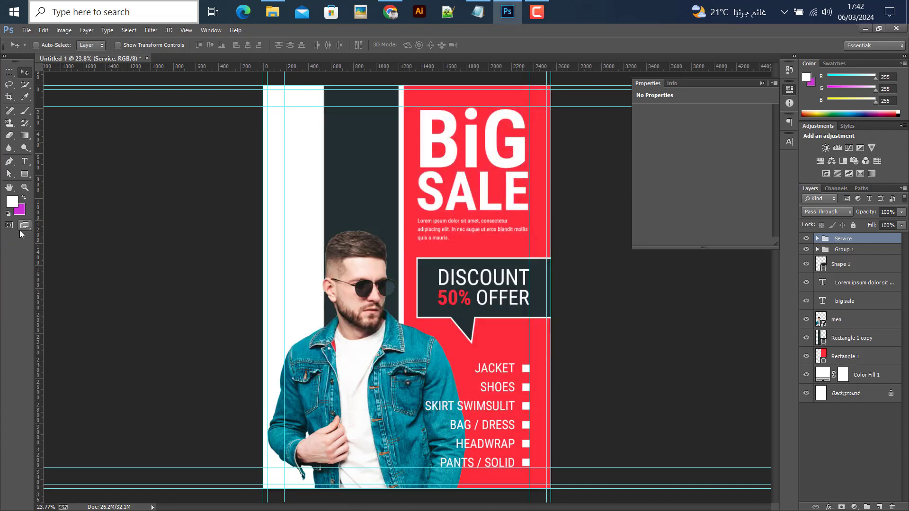
pyautogui.click(25, 176)
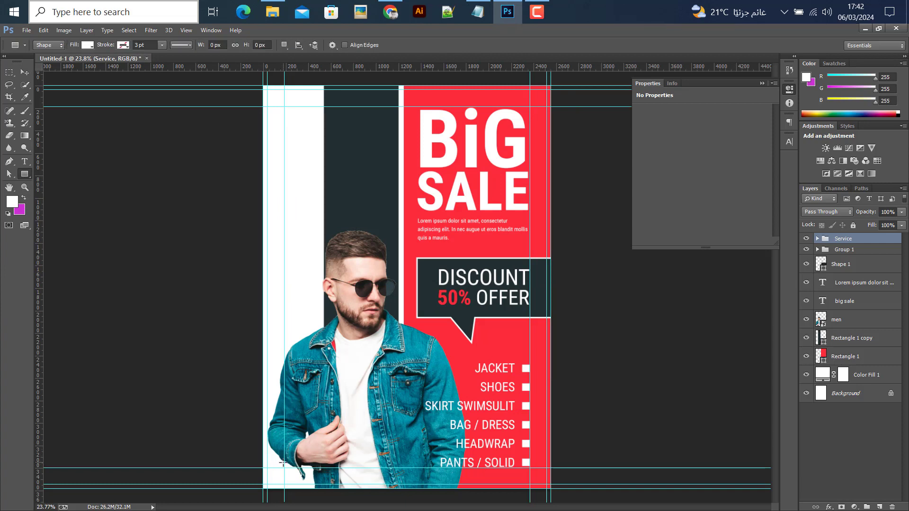
pyautogui.moveTo(284, 468); pyautogui.dragTo(378, 425)
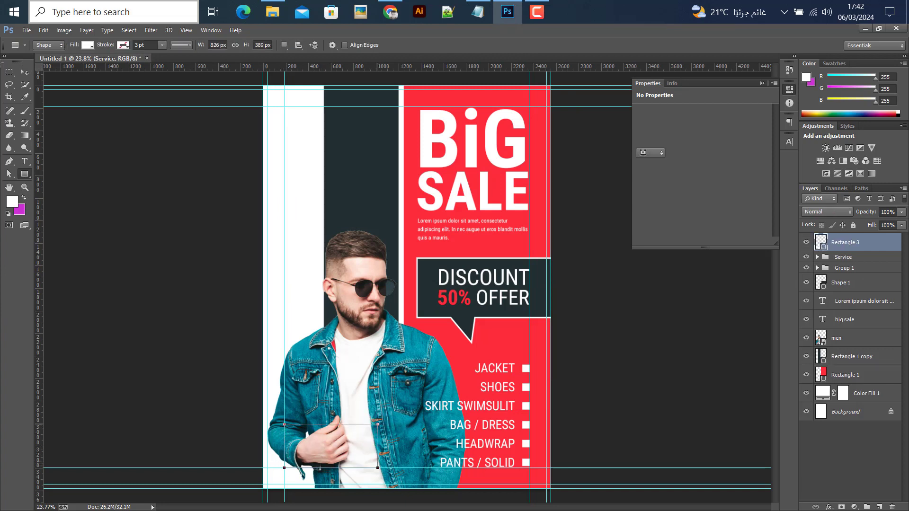
pyautogui.press('v')
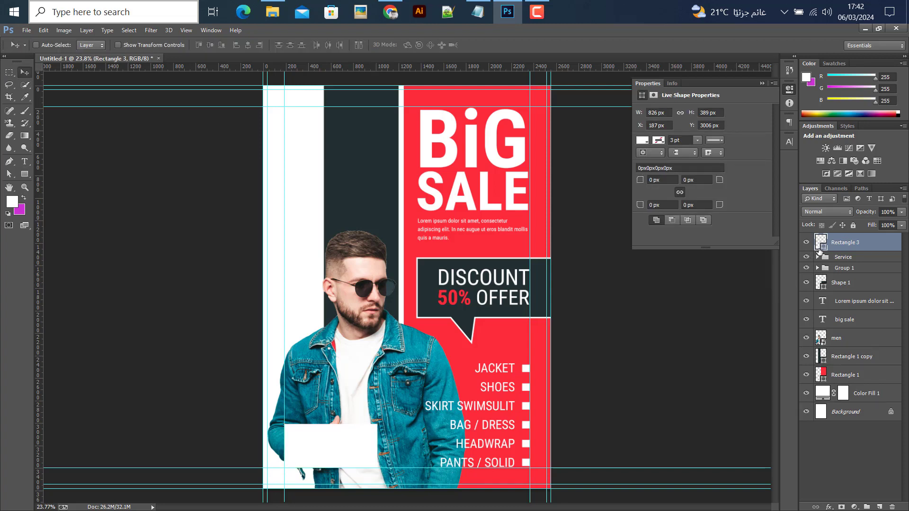
# Fill the new rectangle with the copied flyer red at 90% fill opacity, and hide the guides.
pyautogui.doubleClick(821, 244)
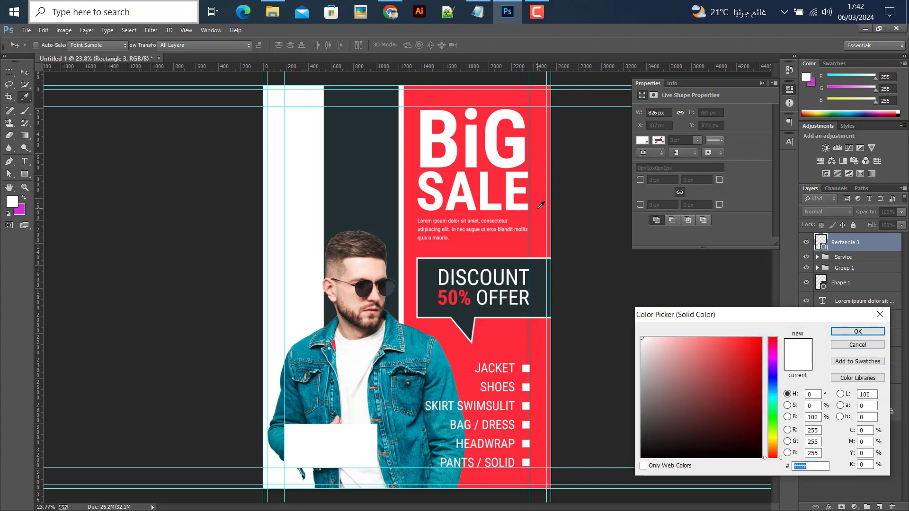
pyautogui.hotkey('ctrl', 'v')
pyautogui.click(857, 332)
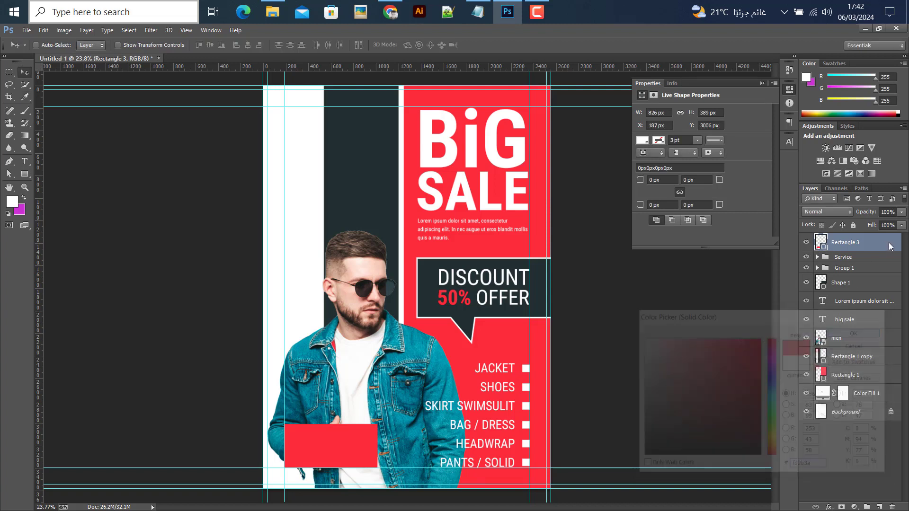
pyautogui.click(888, 225)
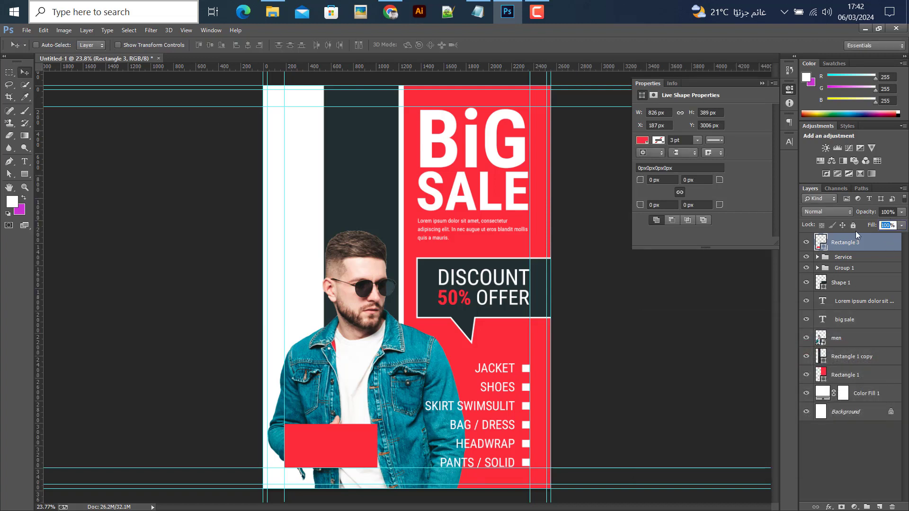
pyautogui.press('Return')
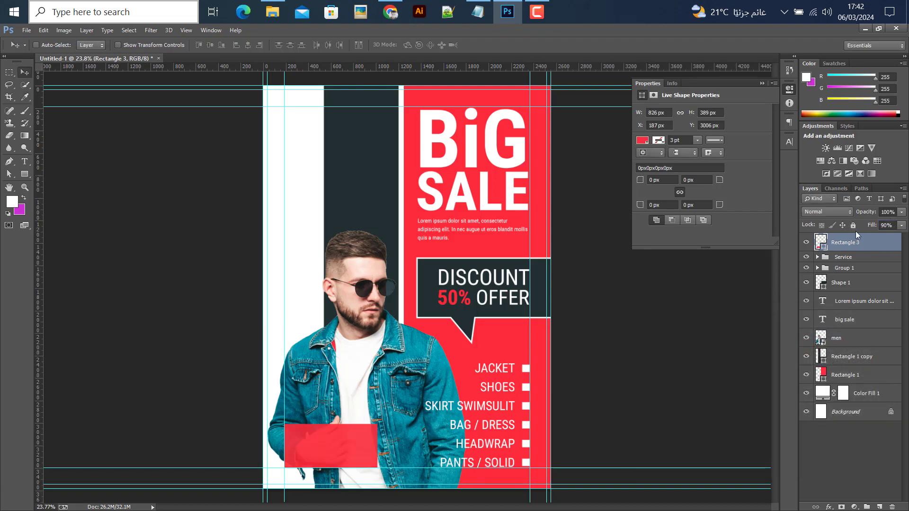
pyautogui.hotkey('ctrl', ';')
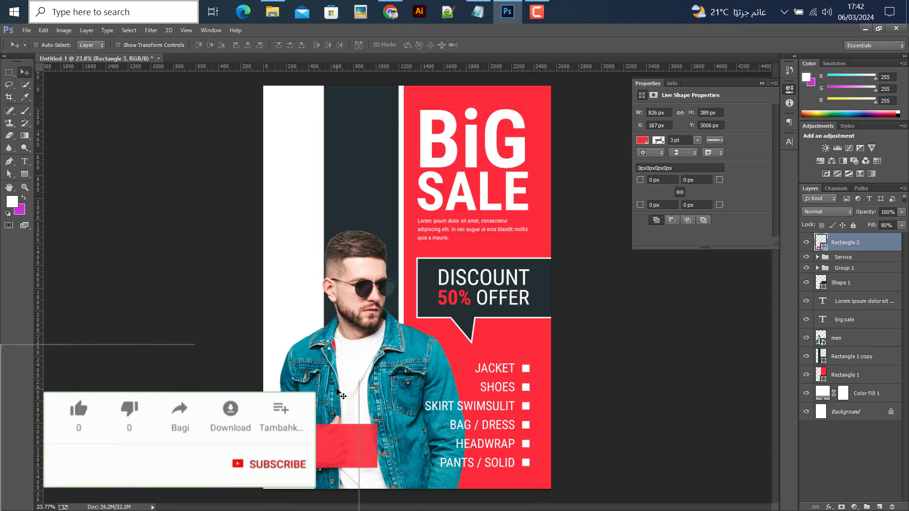
# Copy the "open store" line from the Notepad text file and return to the flyer in Photoshop.
pyautogui.click(478, 11)
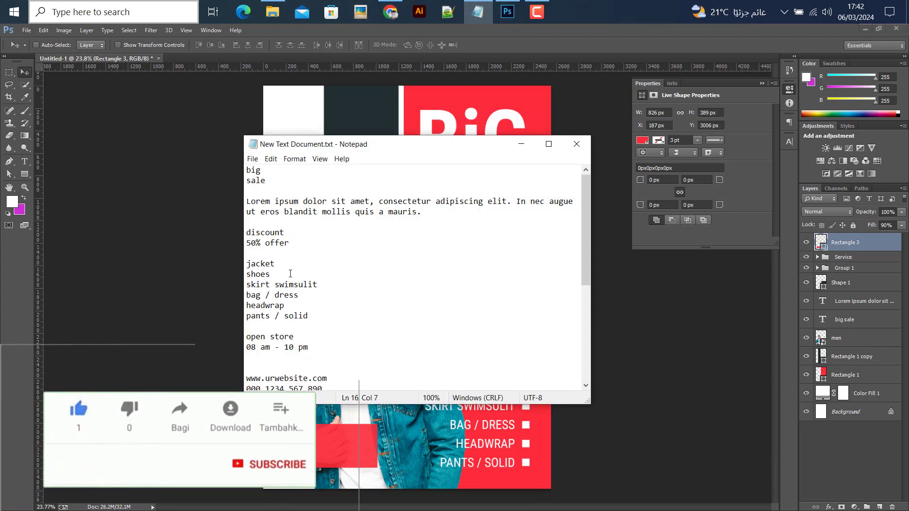
pyautogui.moveTo(312, 347); pyautogui.dragTo(245, 337)
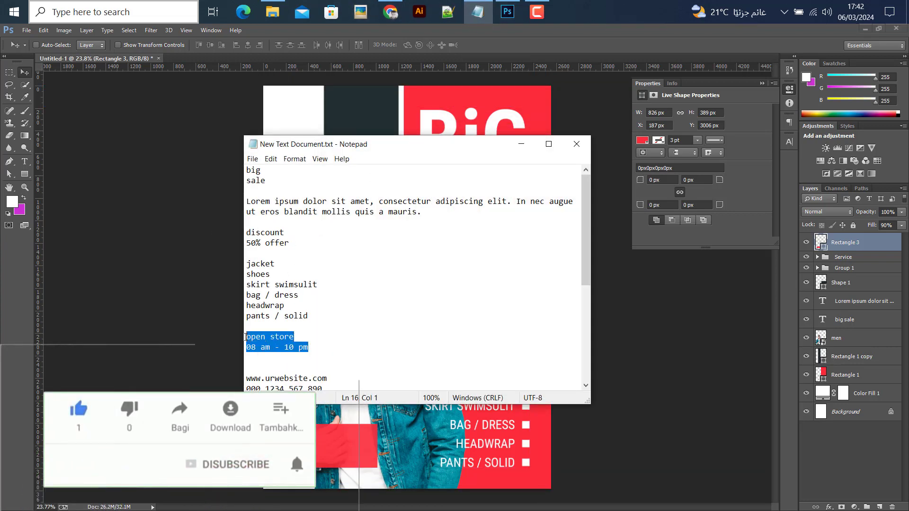
pyautogui.click(308, 337)
pyautogui.moveTo(308, 337); pyautogui.dragTo(246, 338)
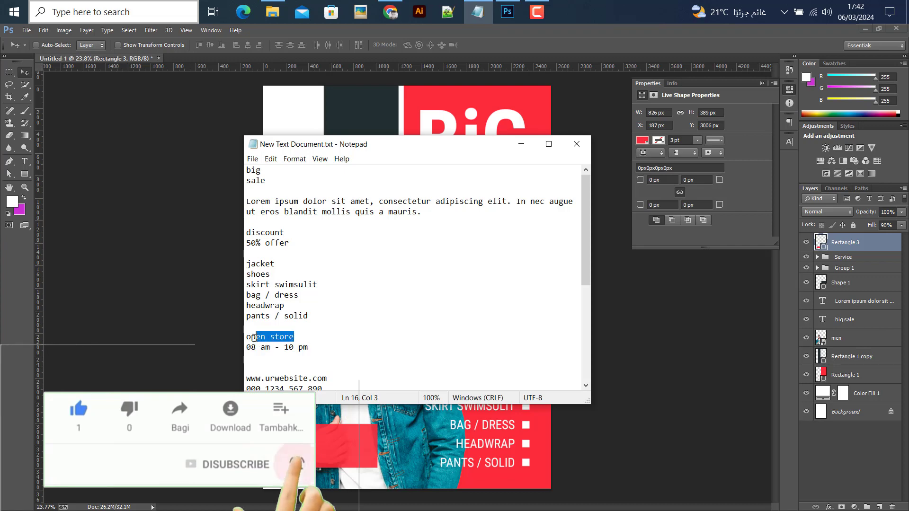
pyautogui.click(521, 144)
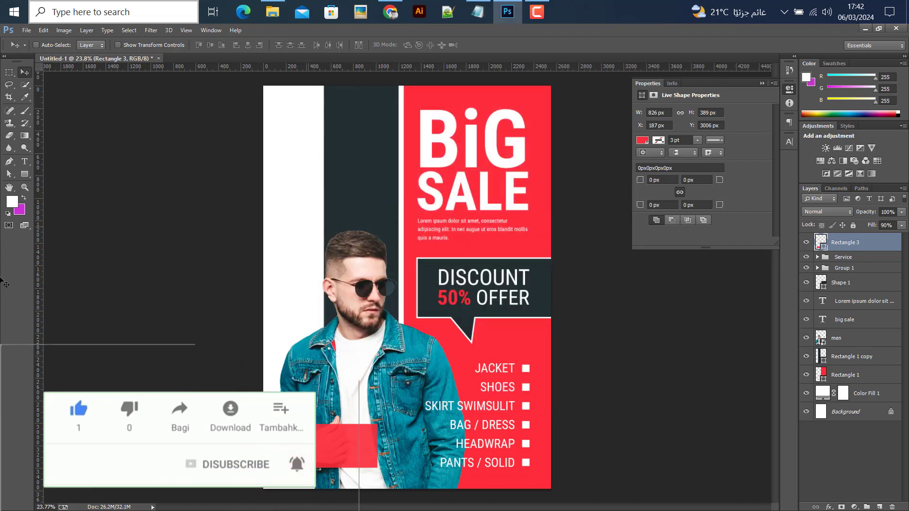
# Add the white 12 pt text OPEN STORE and place it on the translucent red rectangle.
pyautogui.click(312, 391)
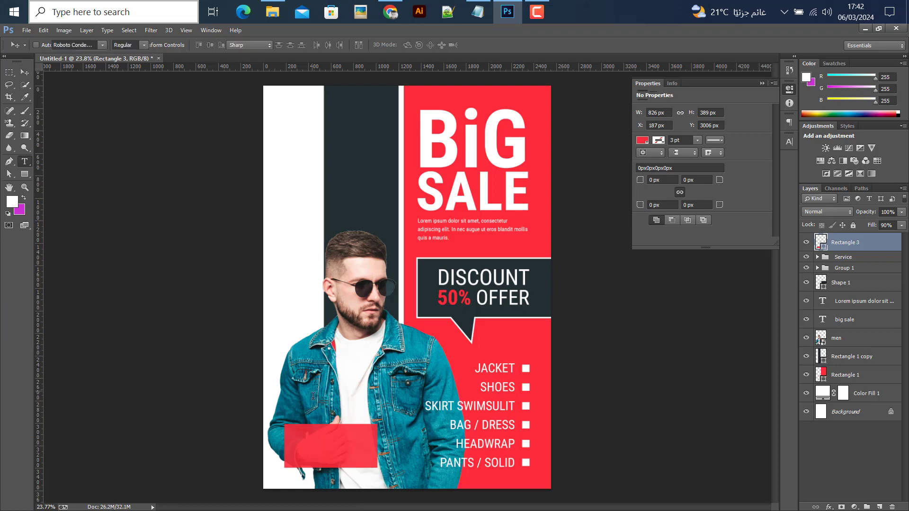
pyautogui.write('OPEN STORE')
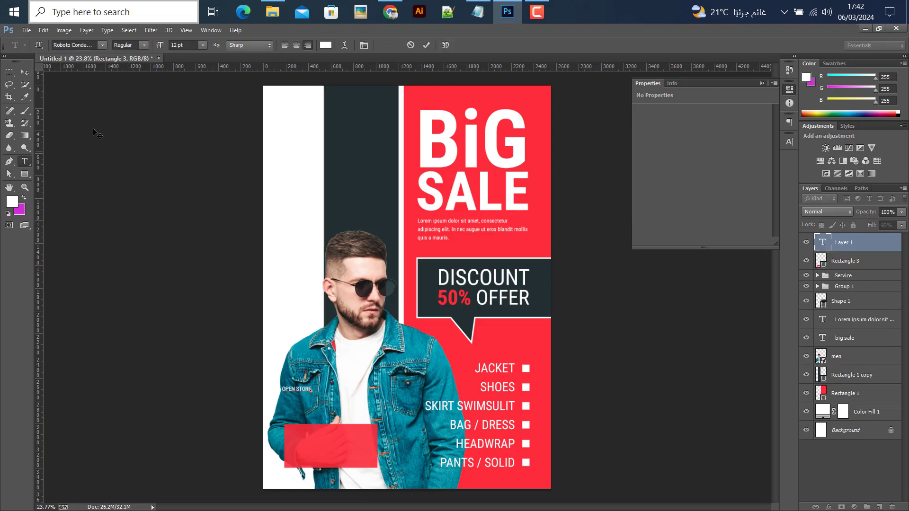
pyautogui.click(24, 75)
pyautogui.moveTo(313, 393); pyautogui.dragTo(334, 443)
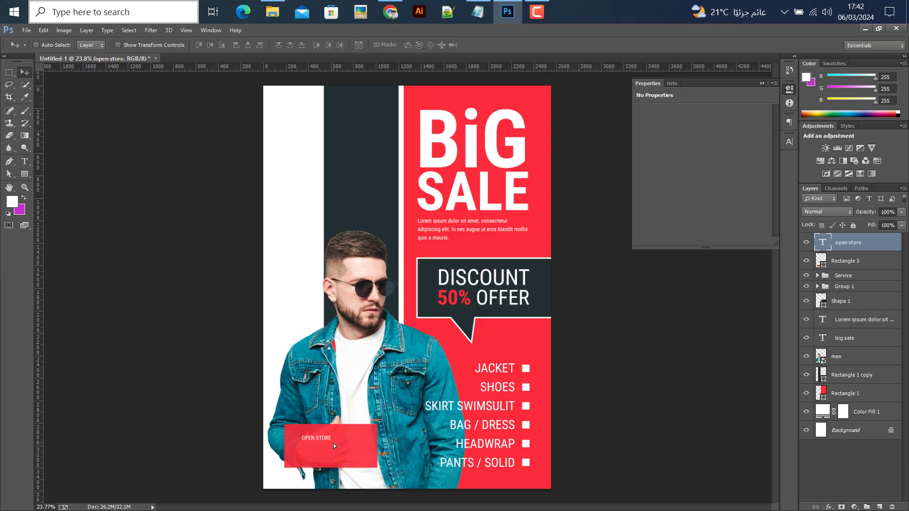
pyautogui.hotkey('ctrl', 't')
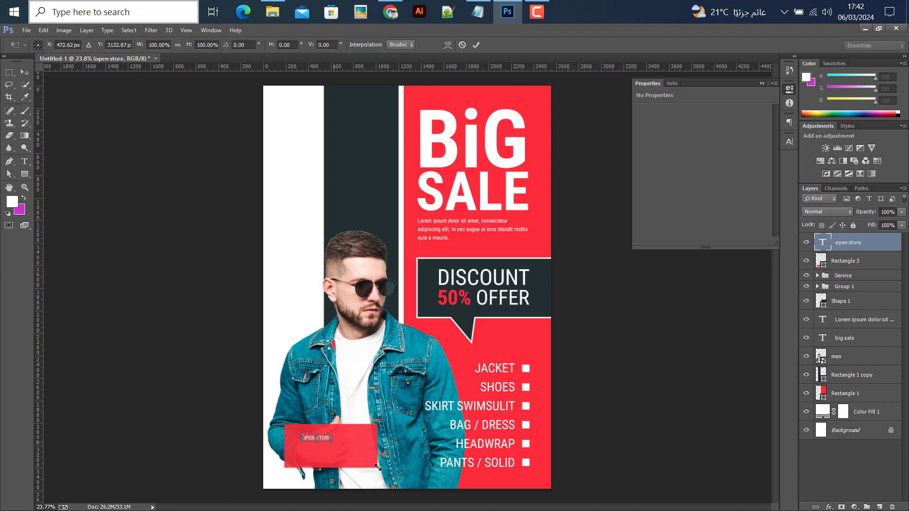
pyautogui.moveTo(378, 467); pyautogui.dragTo(365, 463)
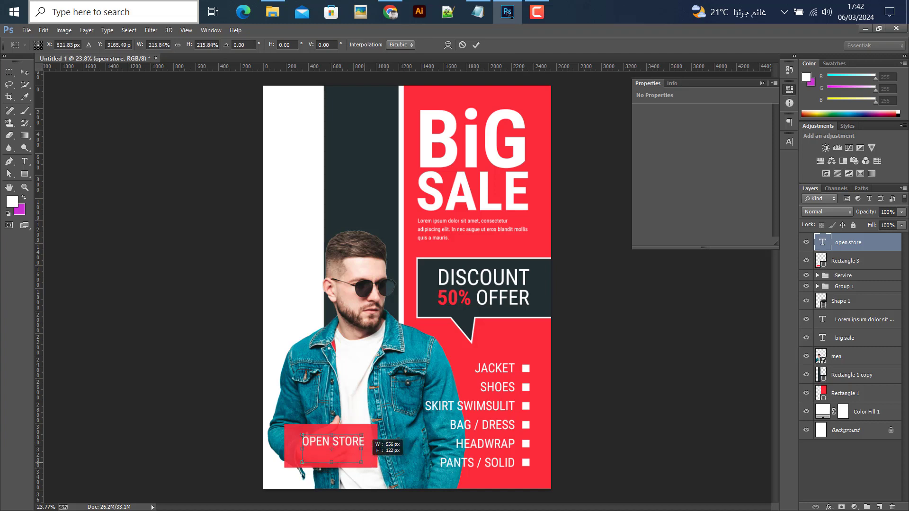
pyautogui.click(476, 45)
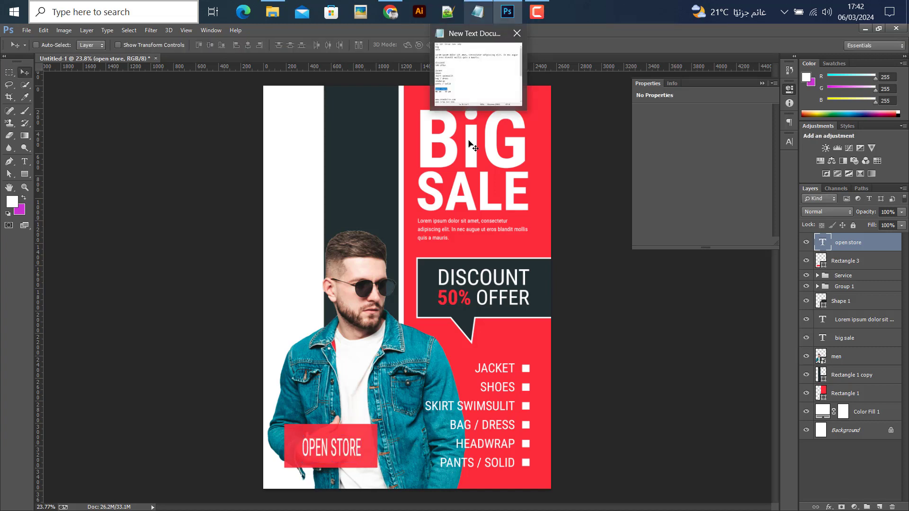
pyautogui.hotkey('ctrl', 'z')
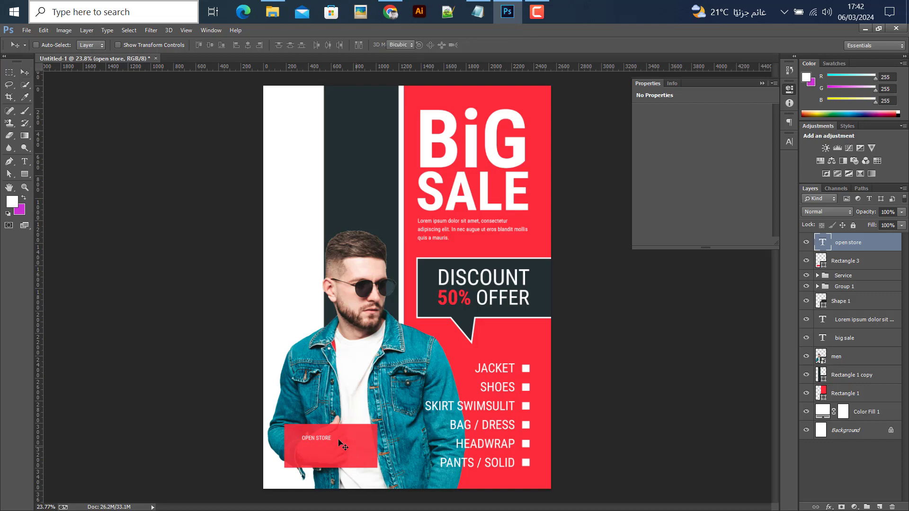
# Scale the OPEN STORE text proportionally to about 234% inside the red rectangle.
pyautogui.hotkey('ctrl', 't')
pyautogui.moveTo(355, 462); pyautogui.dragTo(374, 467)
pyautogui.click(477, 45)
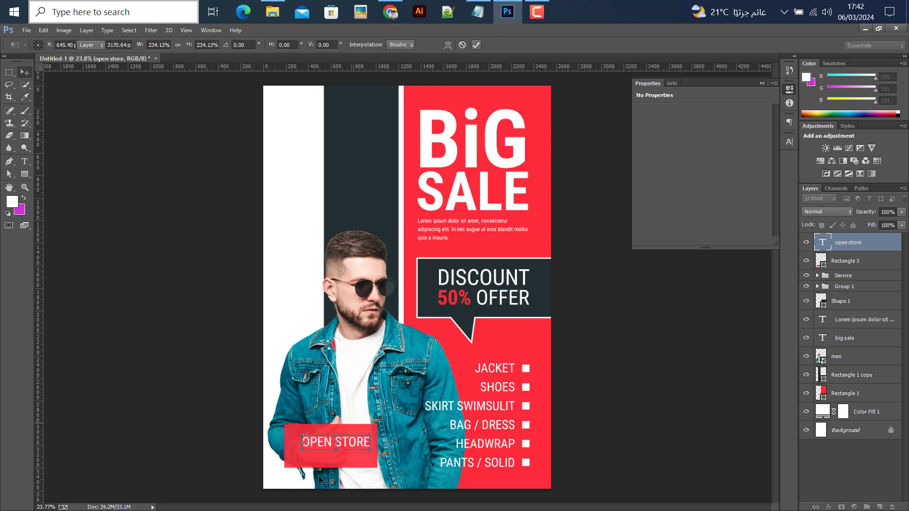
# Move the OPEN STORE text toward the red rectangle's upper-left and duplicate it straight down as a second line.
pyautogui.scroll(2, 359, 423)
pyautogui.scroll(1, 360, 425)
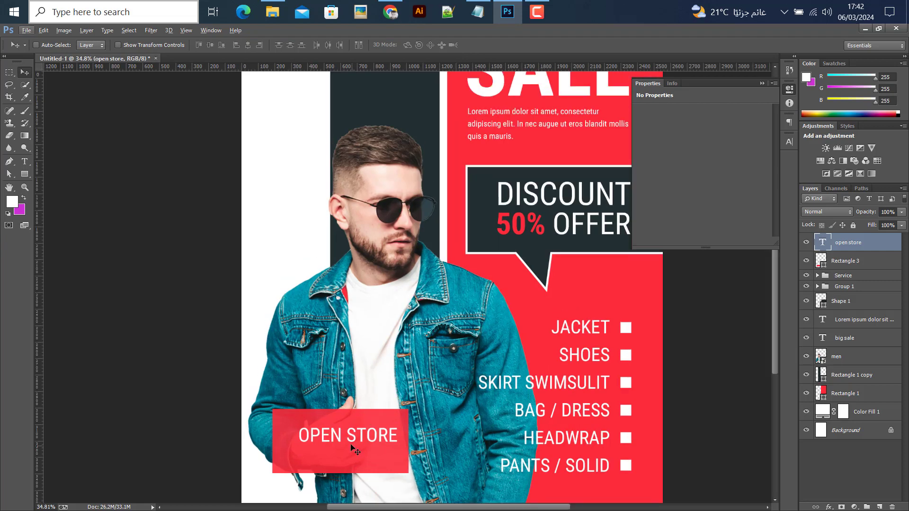
pyautogui.moveTo(349, 444); pyautogui.dragTo(329, 472)
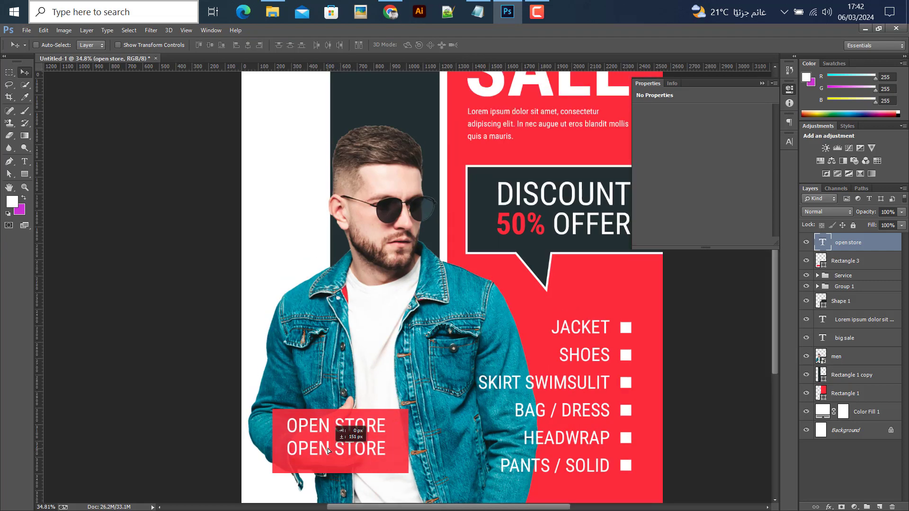
# Copy the "08 am - 10 pm" line from the Notepad text file and return to the flyer in Photoshop.
pyautogui.click(478, 11)
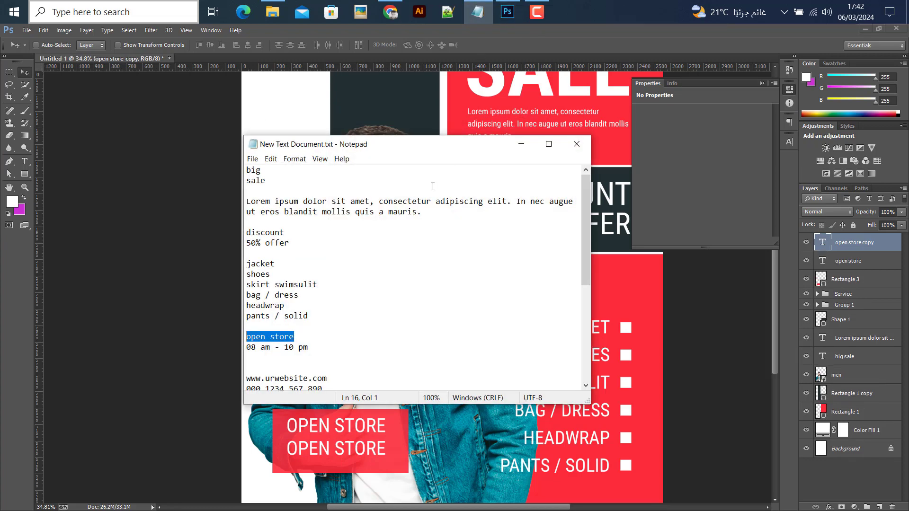
pyautogui.moveTo(311, 348); pyautogui.dragTo(242, 349)
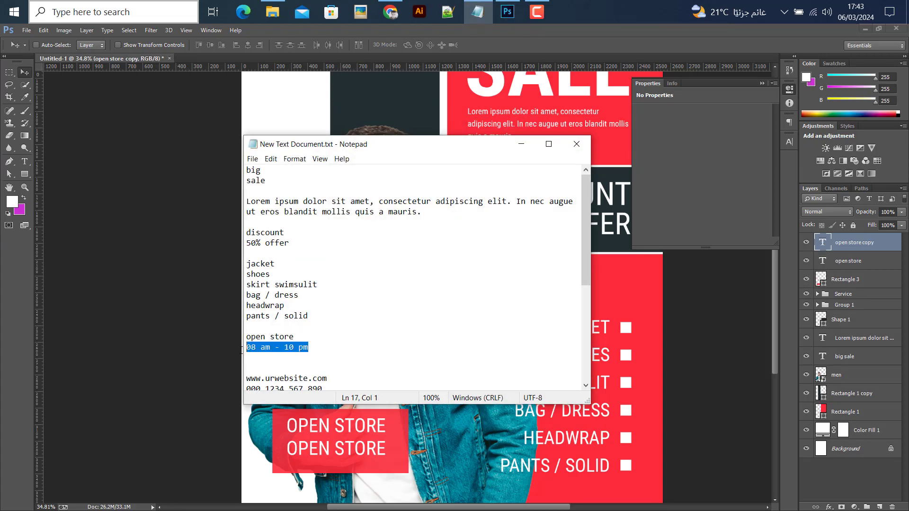
pyautogui.click(521, 144)
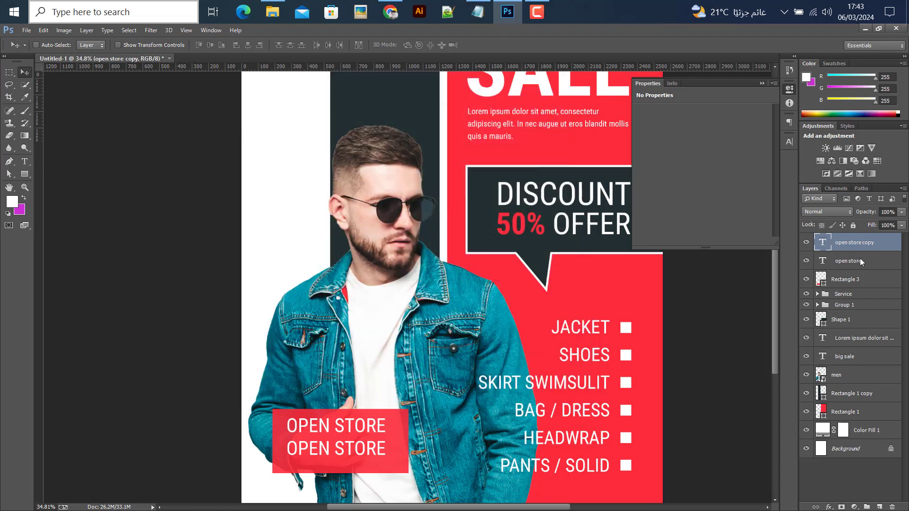
# Replace the duplicated OPEN STORE line with "08 AM - 10 PM" and centre-align the text.
pyautogui.press('t')
pyautogui.tripleClick(331, 449)
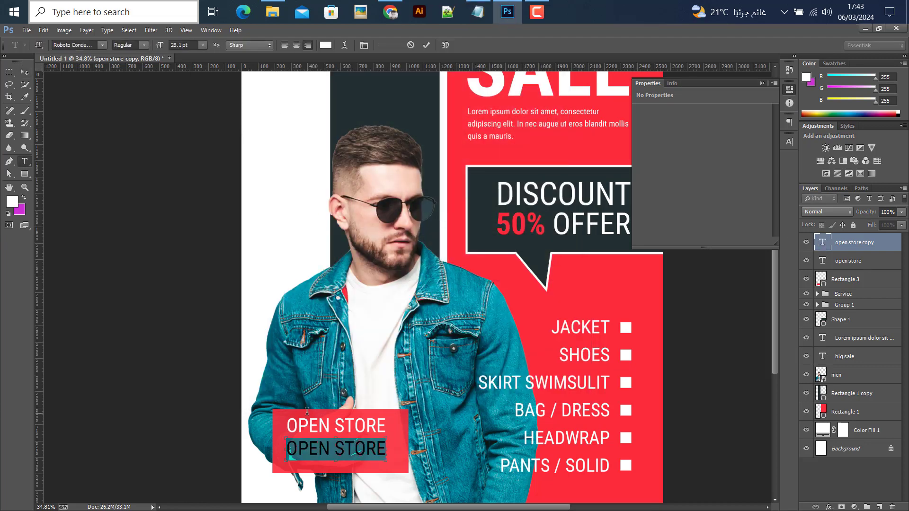
pyautogui.write('08 AM - 10 PM')
pyautogui.hotkey('ctrl', 'a')
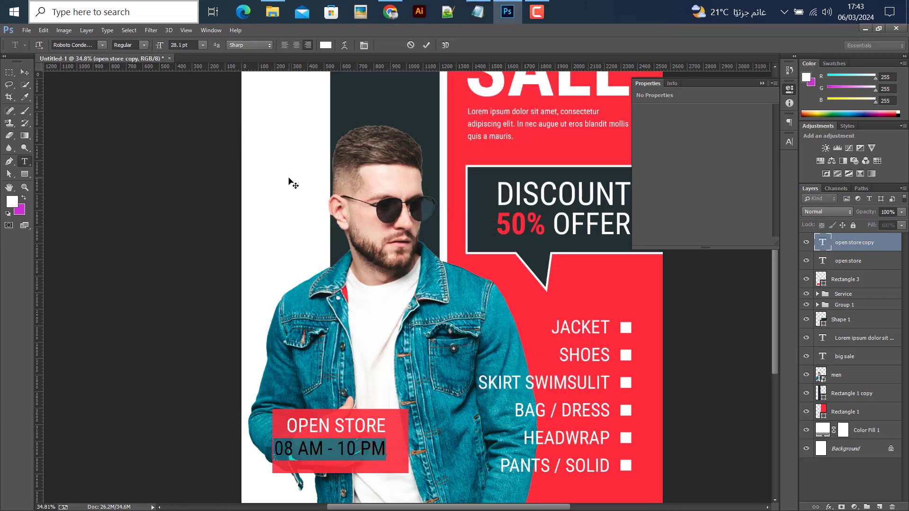
pyautogui.click(295, 45)
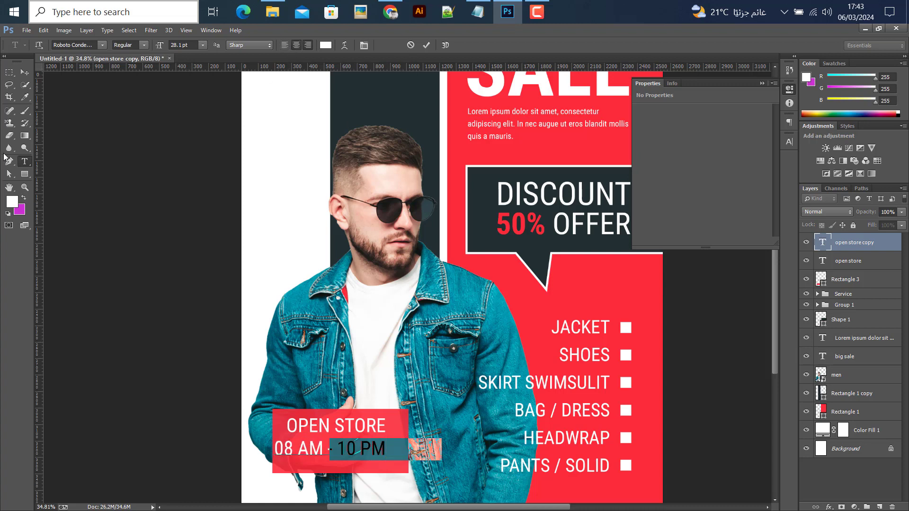
pyautogui.click(25, 72)
# Set the remaining OPEN STORE line to centred paragraph alignment.
pyautogui.click(843, 264)
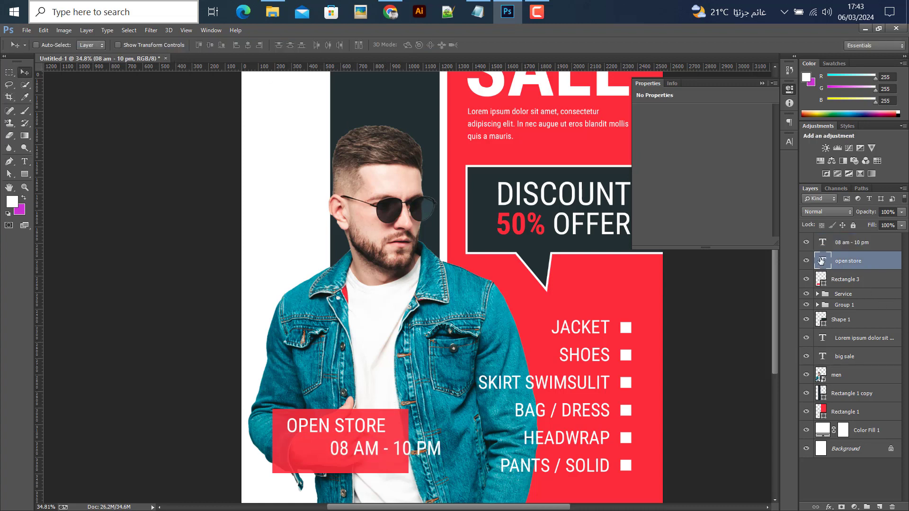
pyautogui.click(25, 161)
pyautogui.press('Return')
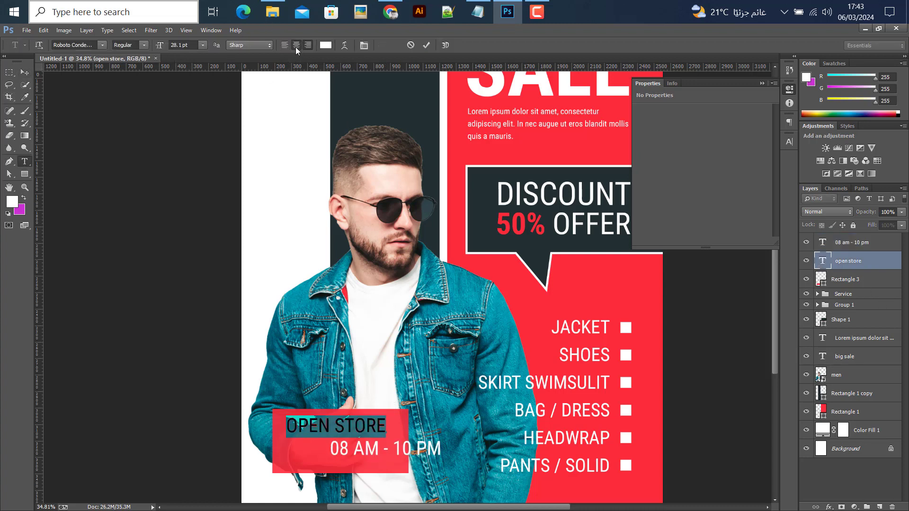
pyautogui.click(295, 45)
pyautogui.click(25, 72)
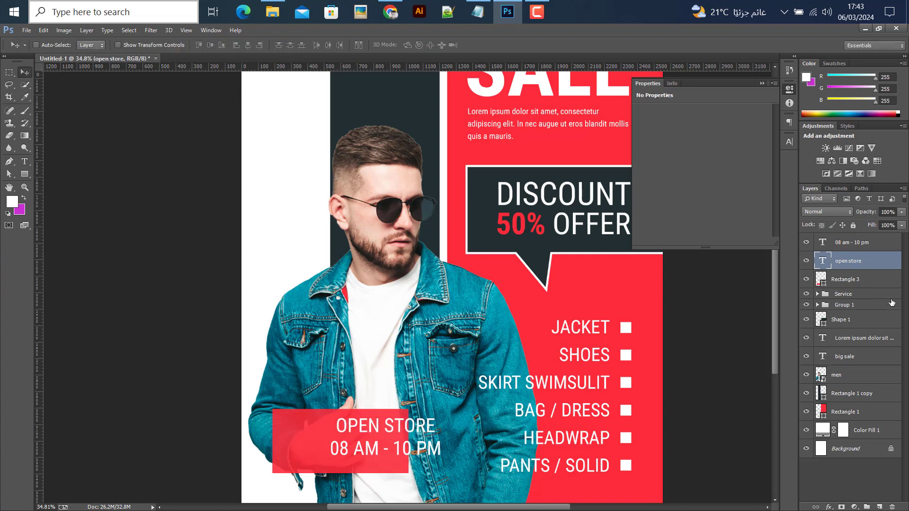
# Centre both store-hours text lines horizontally on the translucent red rectangle, then clear the selection.
pyautogui.keyDown('shift'); pyautogui.click(854, 243); pyautogui.keyUp('shift')
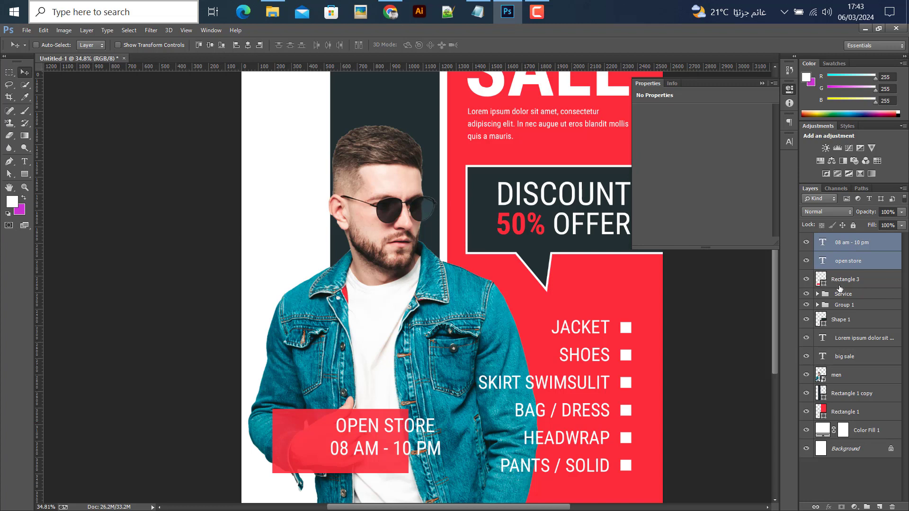
pyautogui.keyDown('ctrl'); pyautogui.click(822, 281); pyautogui.keyUp('ctrl')
pyautogui.click(248, 45)
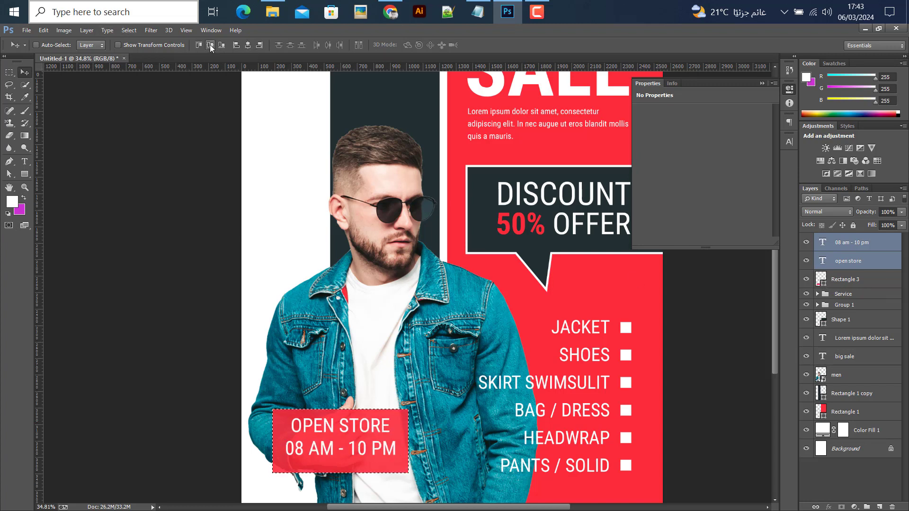
pyautogui.click(209, 44)
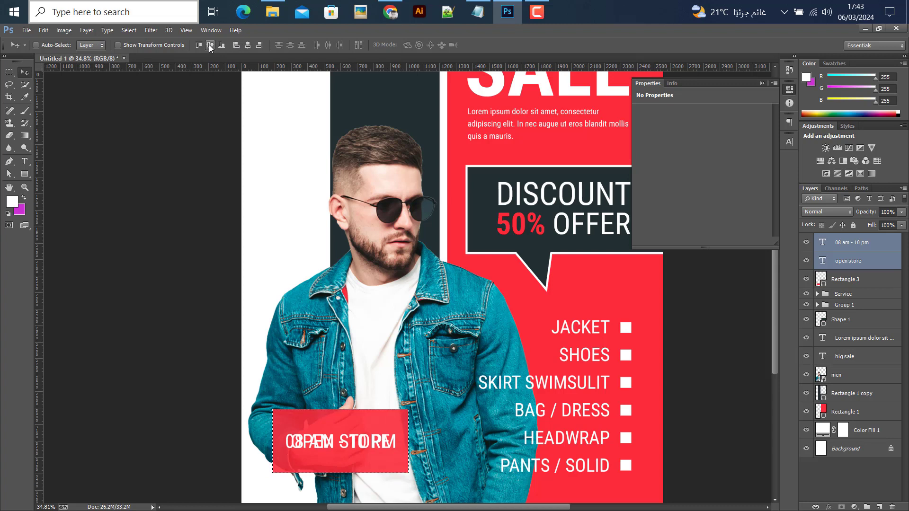
pyautogui.hotkey('ctrl', 'z')
pyautogui.hotkey('ctrl', 'd')
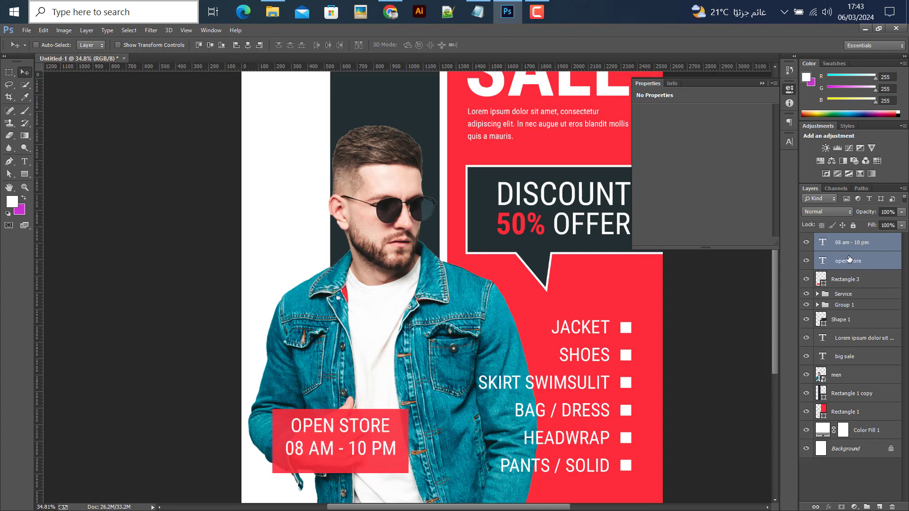
# Set the font style of the "08 AM - 10 PM" line to Bold.
pyautogui.click(848, 243)
pyautogui.click(789, 142)
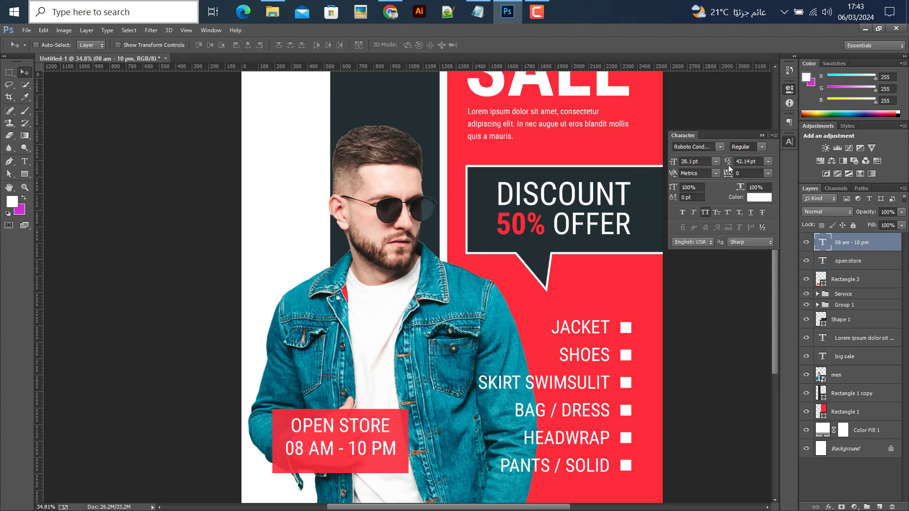
pyautogui.click(762, 147)
pyautogui.click(742, 189)
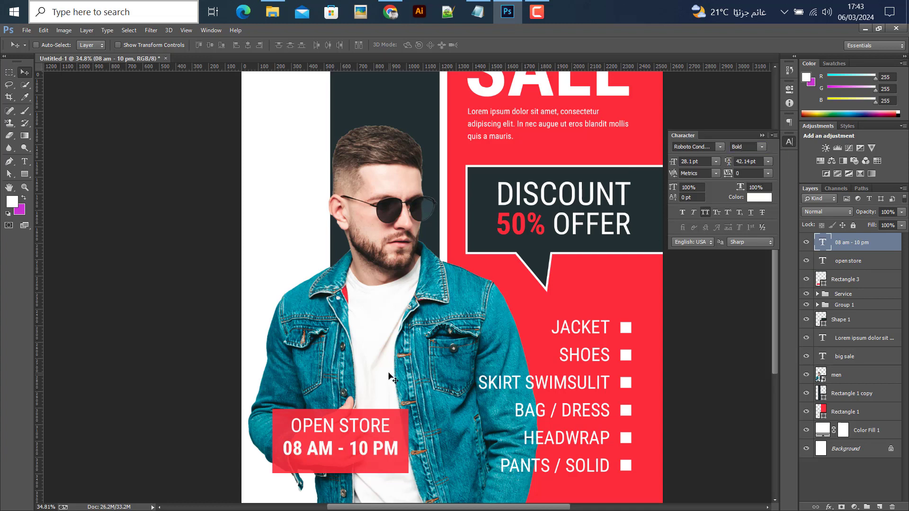
# Scale the OPEN STORE line proportionally to about 115% to match the hours line's width, and nudge it up.
pyautogui.click(847, 264)
pyautogui.scroll(3, 363, 456)
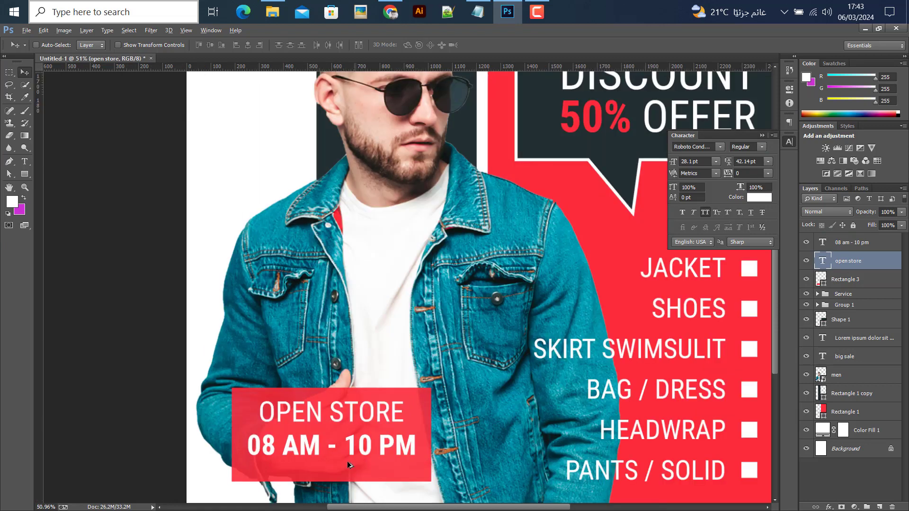
pyautogui.scroll(2, 348, 463)
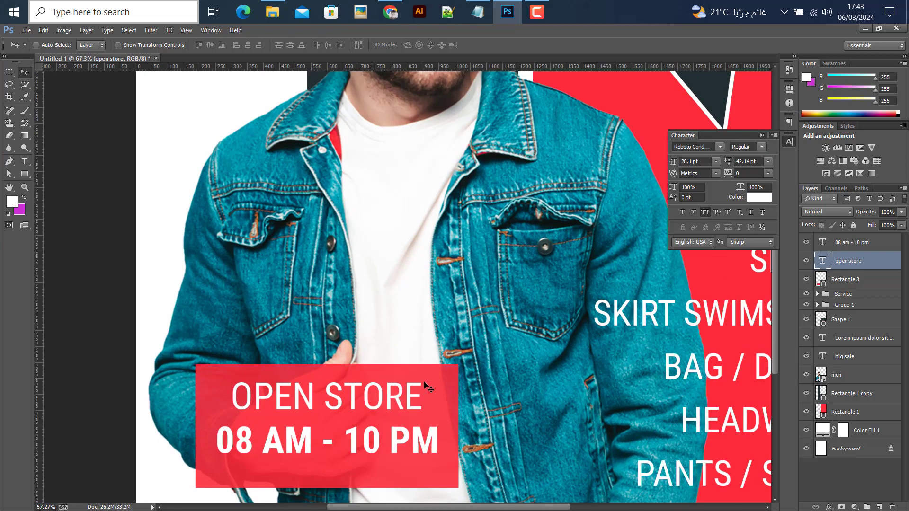
pyautogui.hotkey('ctrl', 't')
pyautogui.moveTo(434, 373); pyautogui.dragTo(436, 372)
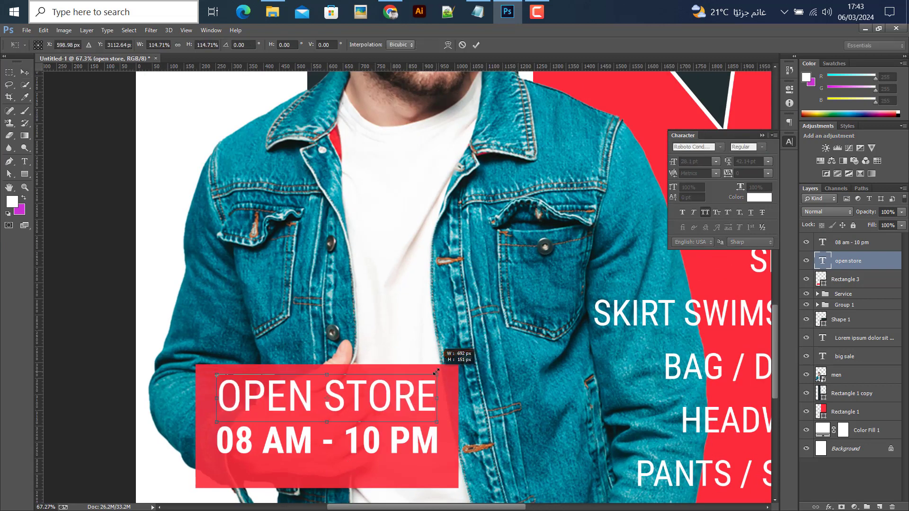
pyautogui.click(478, 45)
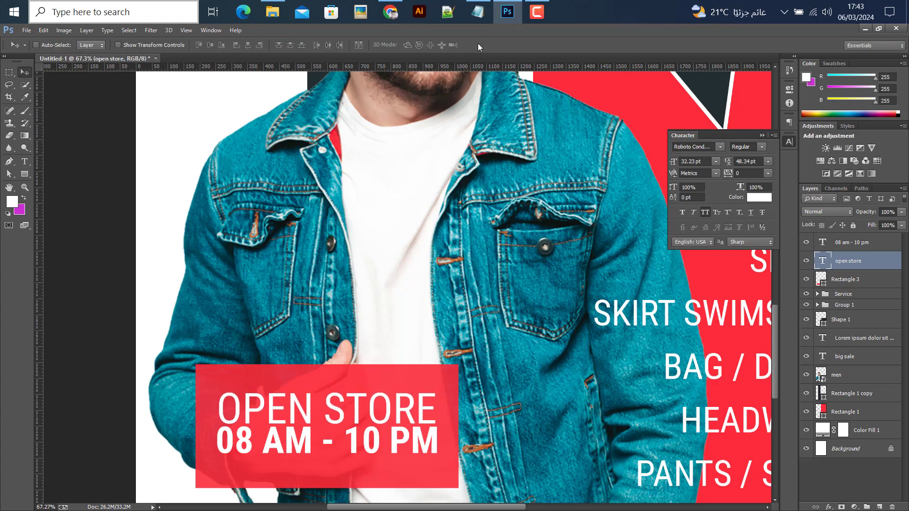
pyautogui.hotkey('shift', 'Up')
# Nudge both store-hours text lines slightly down together inside the red rectangle.
pyautogui.scroll(2, 478, 44)
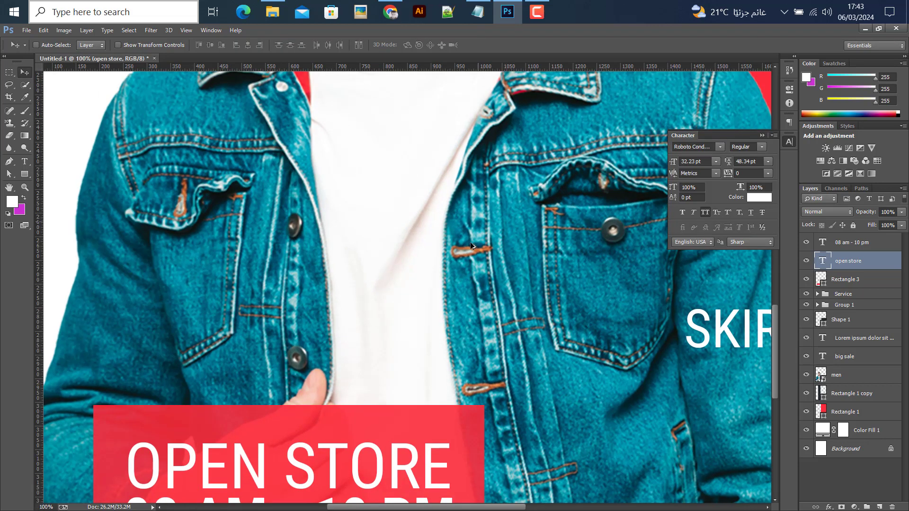
pyautogui.scroll(-5, 400, 358)
pyautogui.scroll(-1, 360, 393)
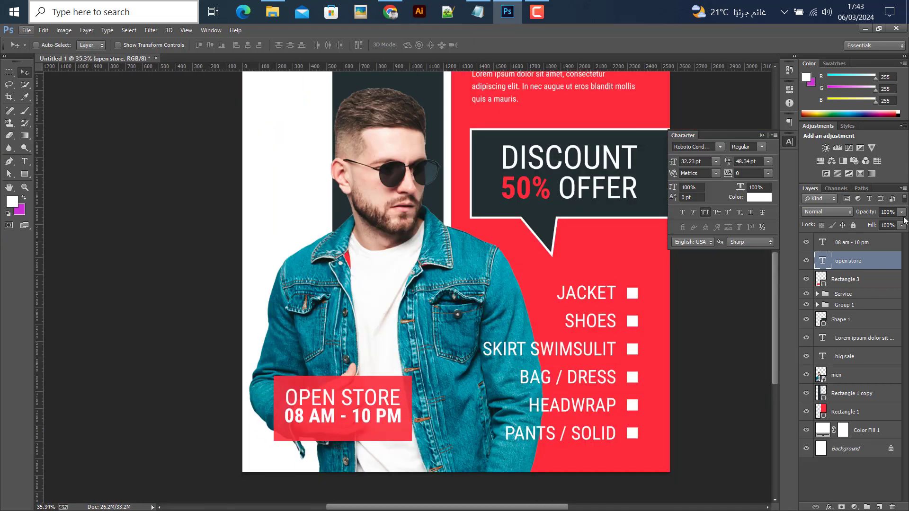
pyautogui.keyDown('shift'); pyautogui.click(861, 243); pyautogui.keyUp('shift')
pyautogui.hotkey('shift', 'Down')
pyautogui.hotkey('shift', 'Down')
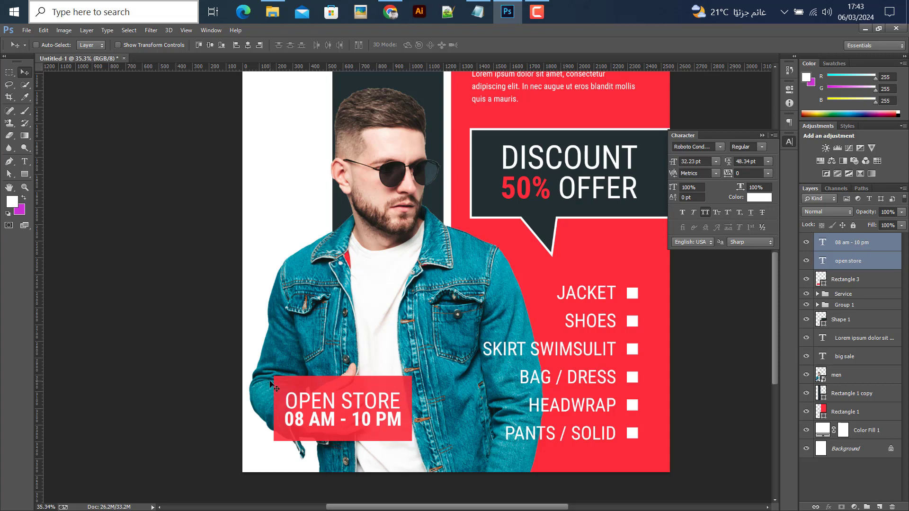
# Check the Notepad text file for the remaining flyer text and return to the flyer in Photoshop.
pyautogui.hotkey('ctrl', '0')
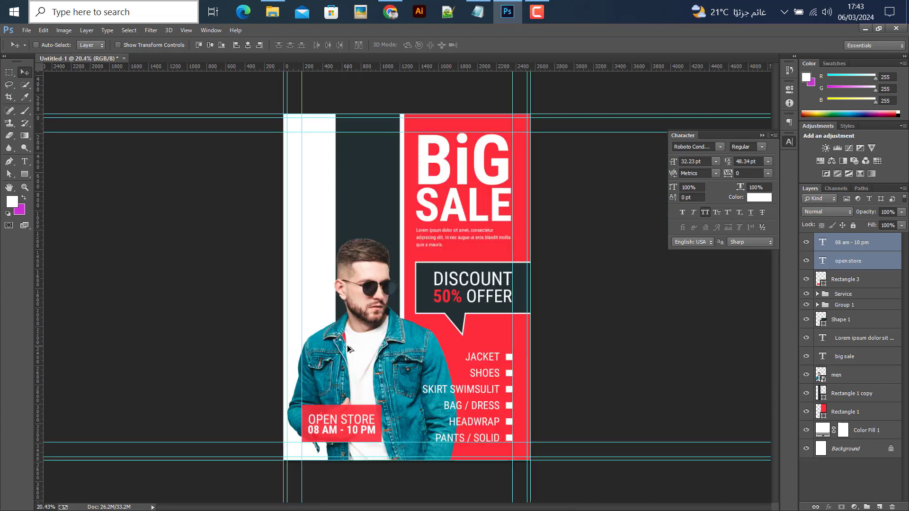
pyautogui.click(479, 14)
pyautogui.scroll(-3, 281, 371)
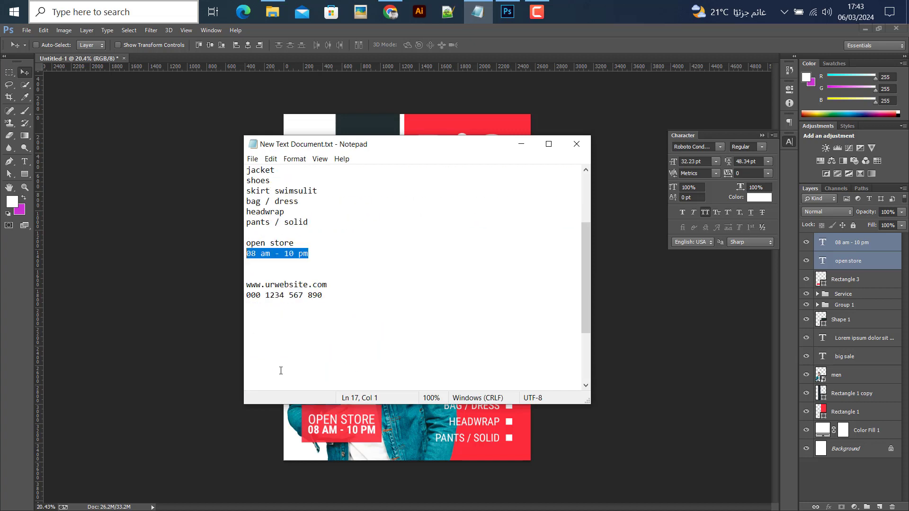
pyautogui.click(521, 144)
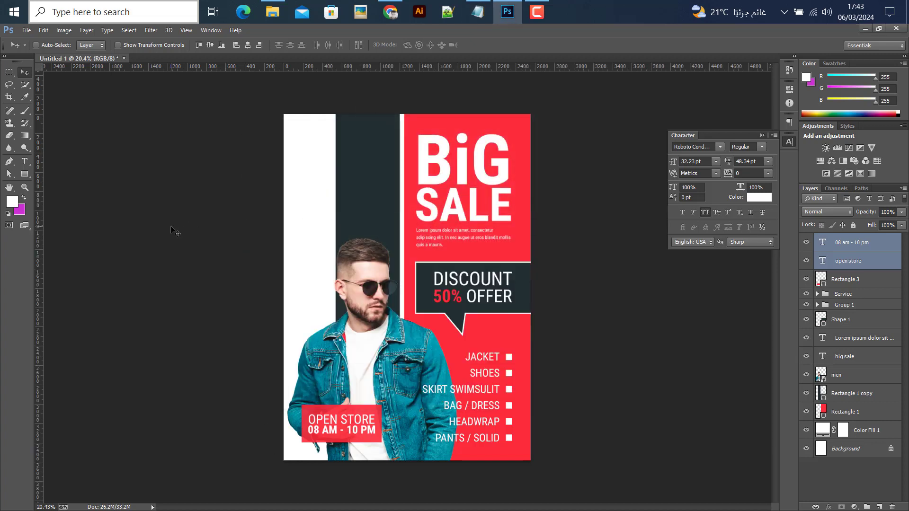
# Show the guides and draw a rectangle about 456 × 1567 px from the flyer's upper-left corner.
pyautogui.hotkey('ctrl', ';')
pyautogui.click(24, 174)
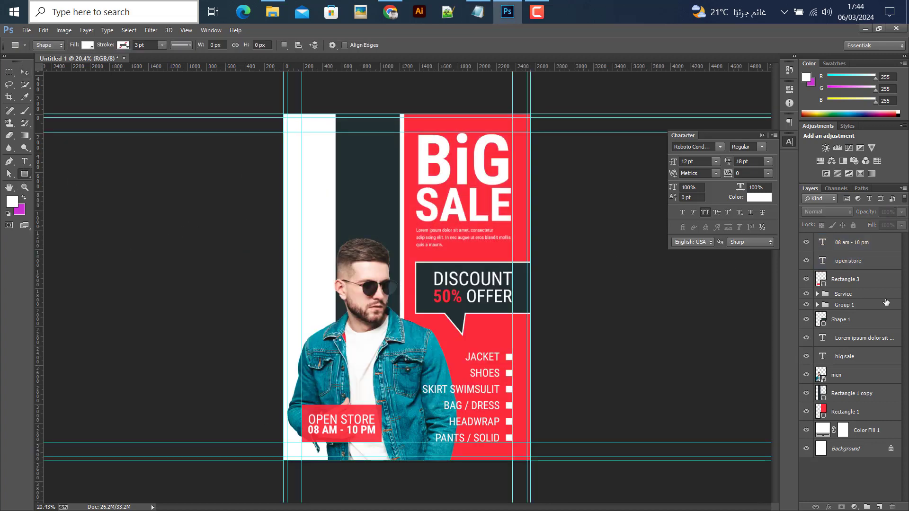
pyautogui.click(854, 242)
pyautogui.hotkey('ctrl', ';')
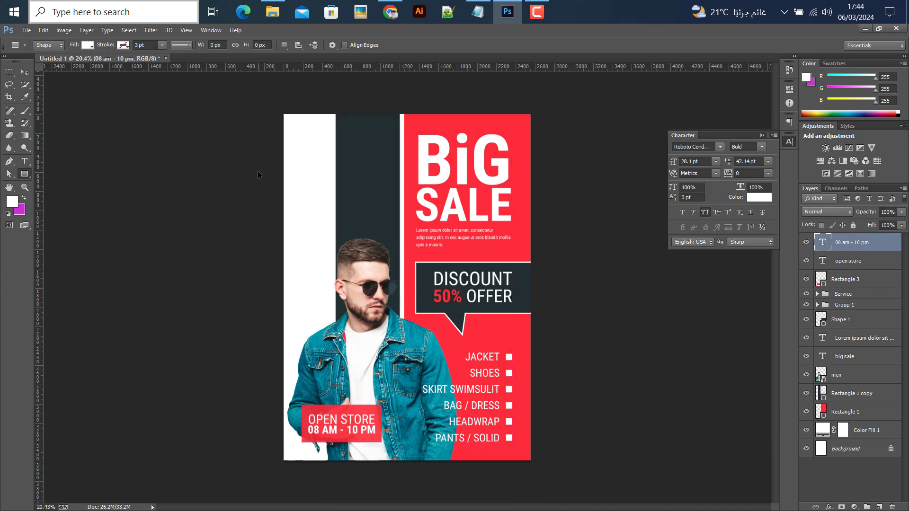
pyautogui.hotkey('ctrl', ';')
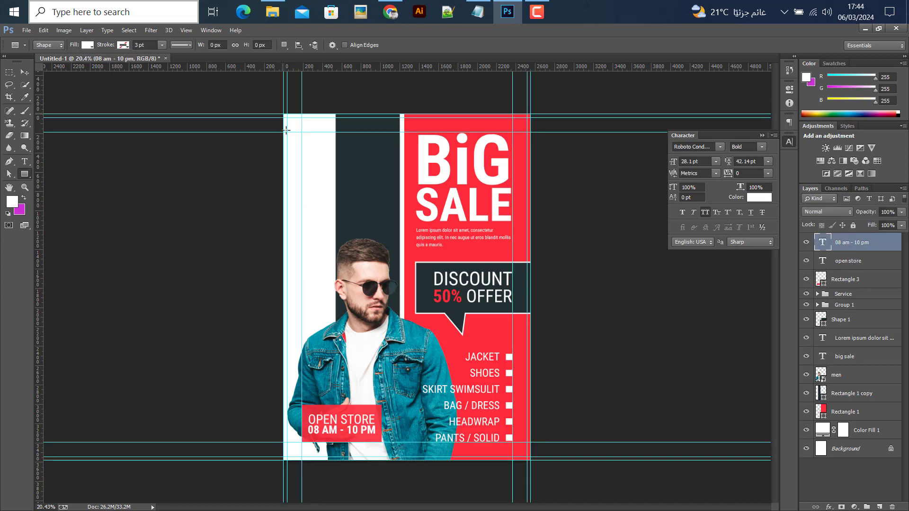
pyautogui.moveTo(284, 114); pyautogui.dragTo(328, 266)
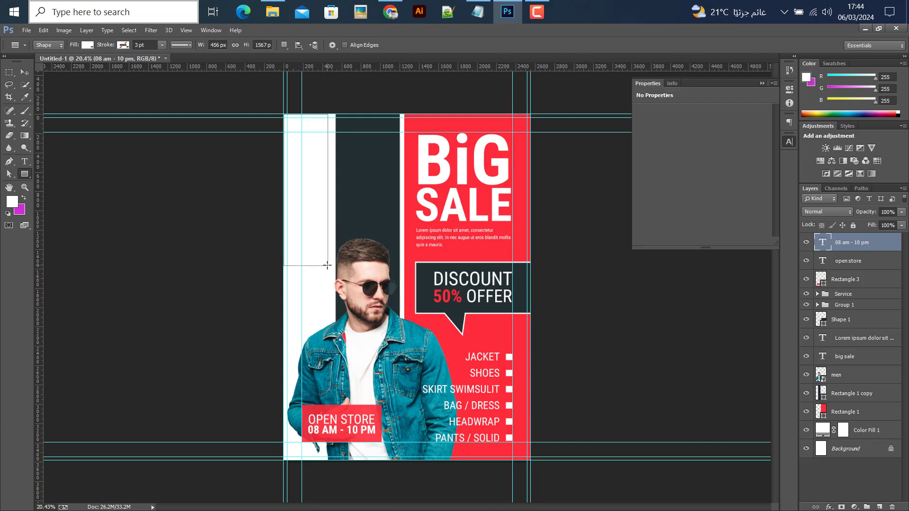
# Fill the new upper-left rectangle with the red colour #fd2b3a.
pyautogui.doubleClick(821, 243)
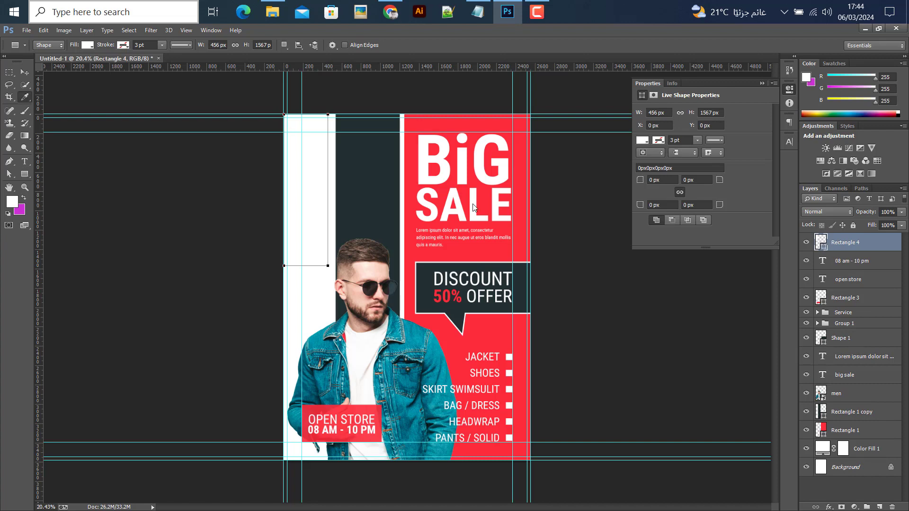
pyautogui.hotkey('ctrl', 'v')
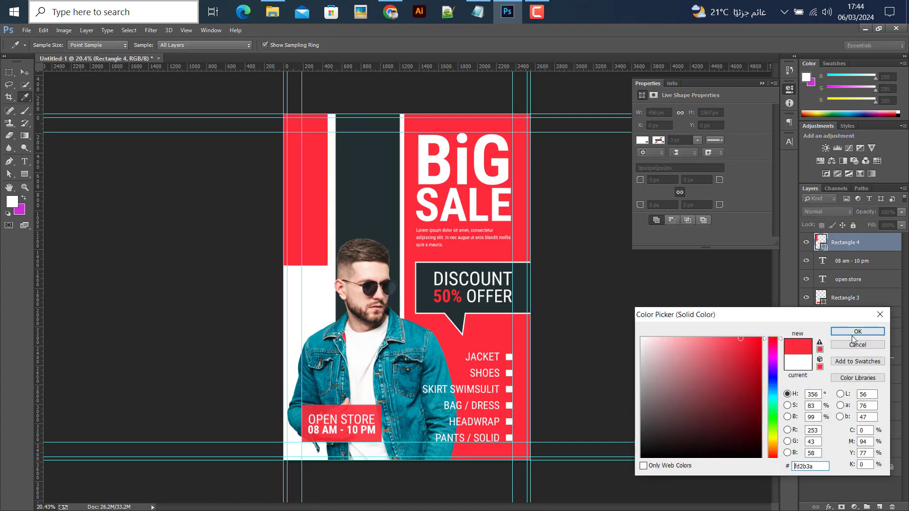
pyautogui.click(858, 333)
# Raise the red rectangle's lower-right corner point to give it a slanted bottom edge, and hide the guides.
pyautogui.click(11, 175)
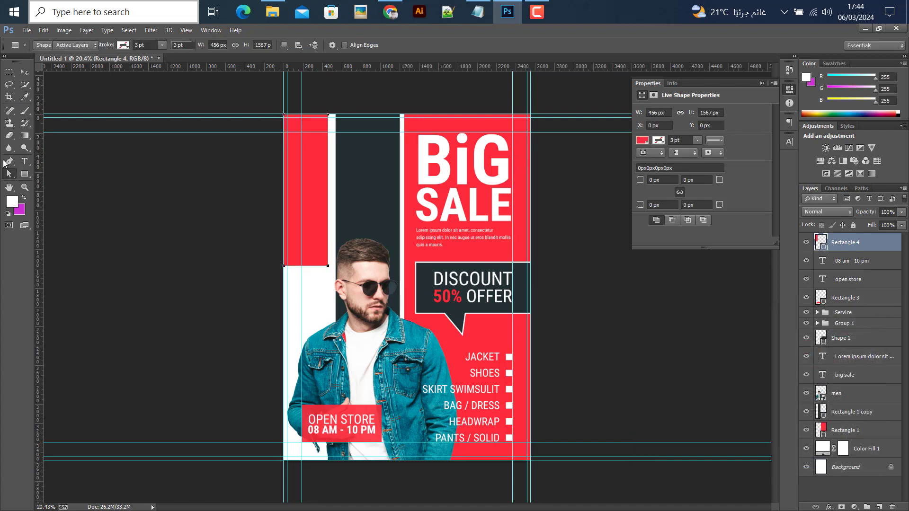
pyautogui.click(305, 242)
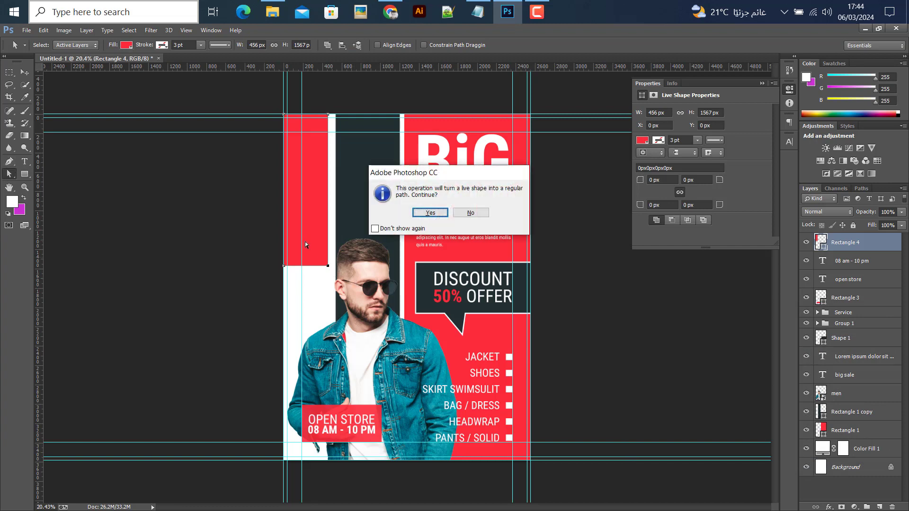
pyautogui.press('Return')
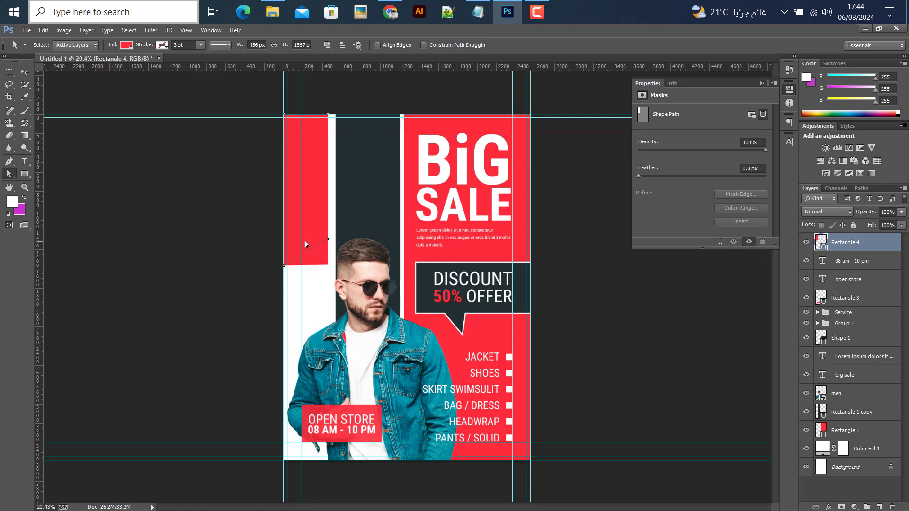
pyautogui.click(24, 73)
pyautogui.hotkey('ctrl', ';')
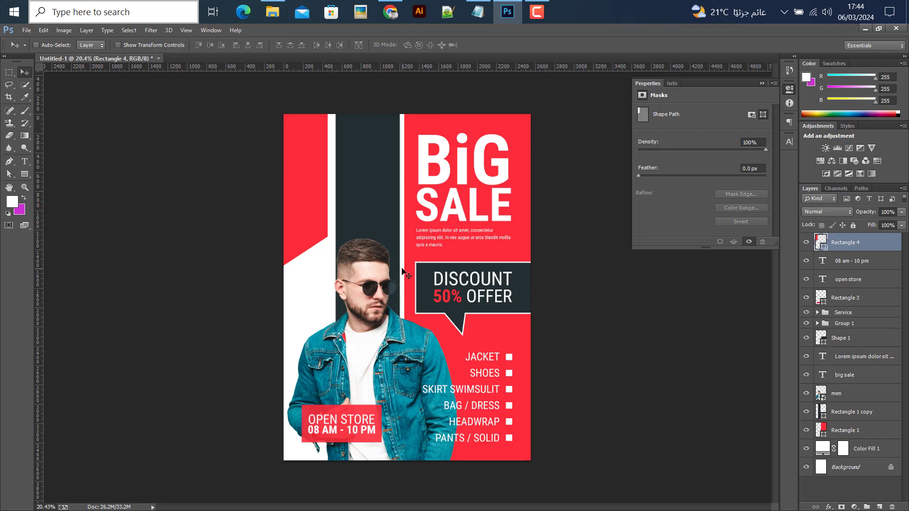
# Inspect the flyer closely and compare it with the red upper-left shape hidden and shown.
pyautogui.scroll(3, 345, 417)
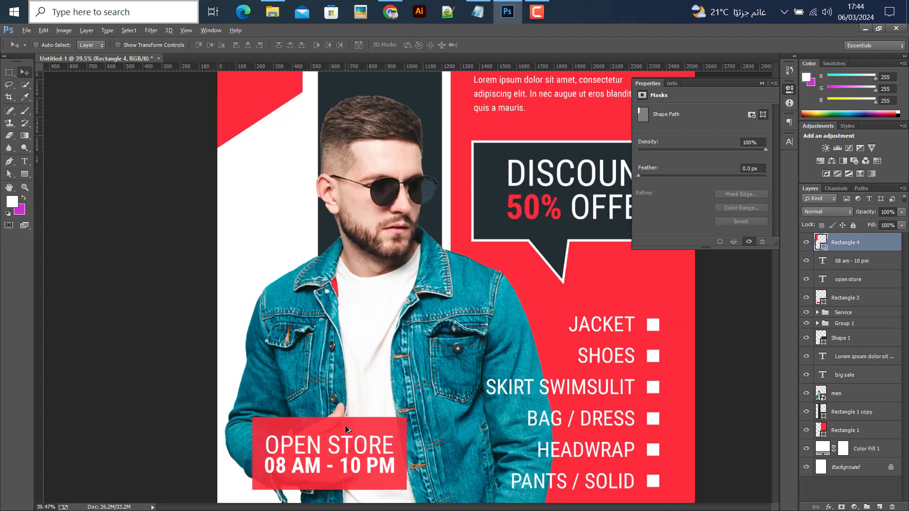
pyautogui.click(848, 297)
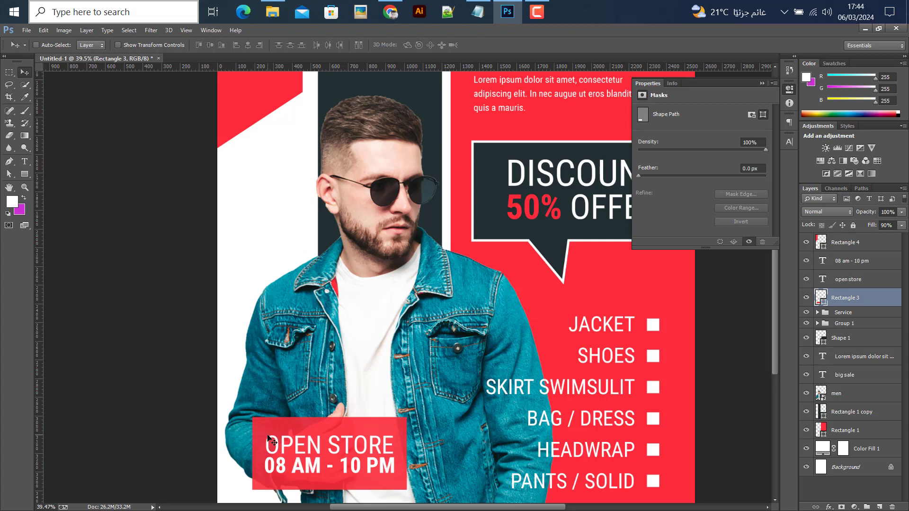
pyautogui.scroll(-3, 268, 438)
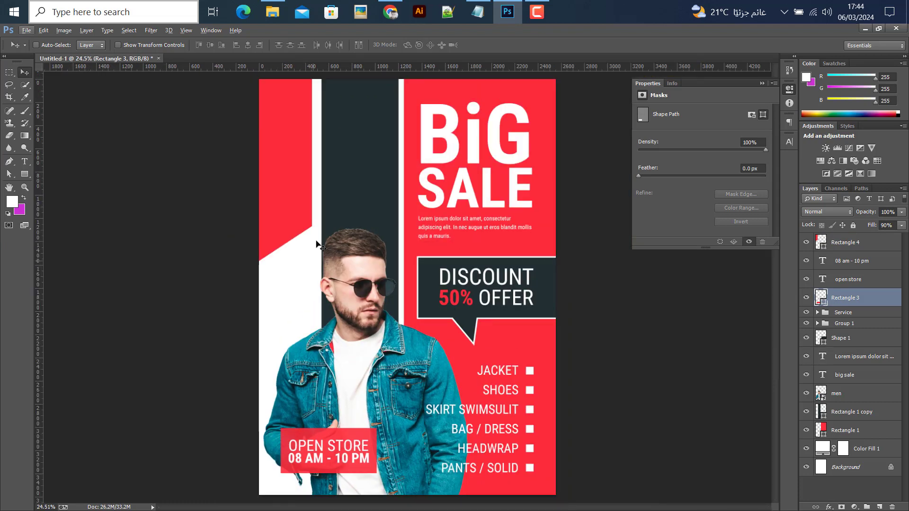
pyautogui.keyDown('ctrl'); pyautogui.click(284, 174); pyautogui.keyUp('ctrl')
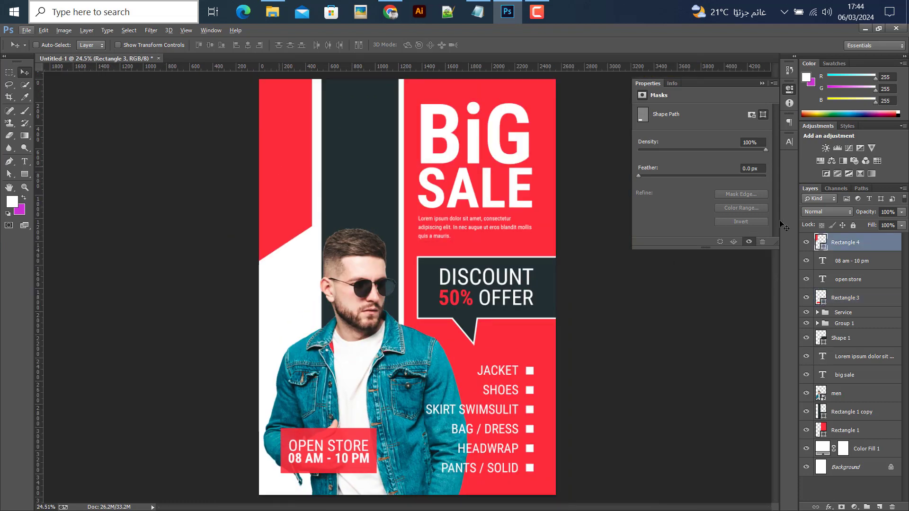
pyautogui.click(807, 243)
pyautogui.click(806, 243)
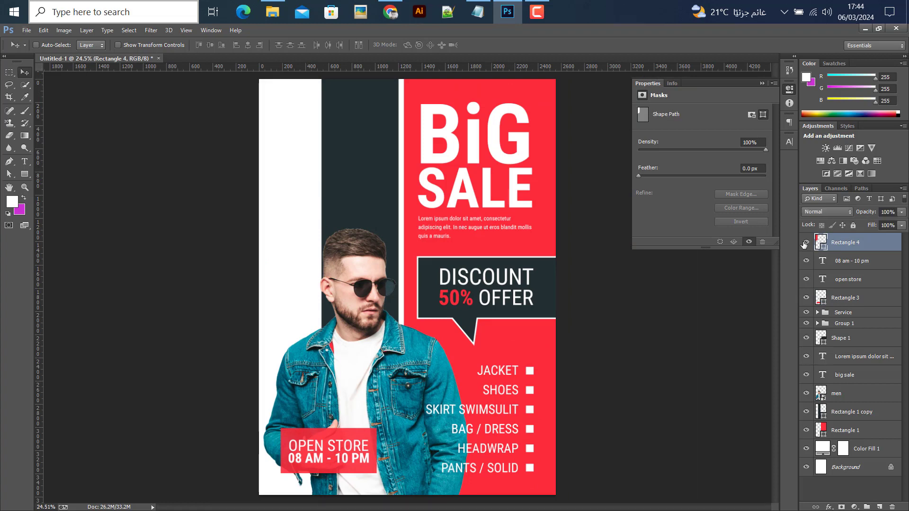
pyautogui.click(805, 244)
pyautogui.click(804, 244)
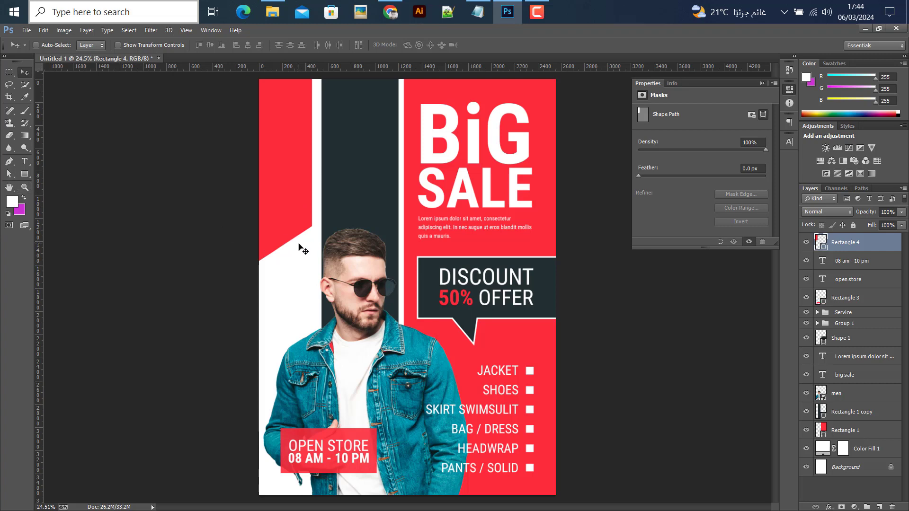
pyautogui.scroll(-1, 301, 247)
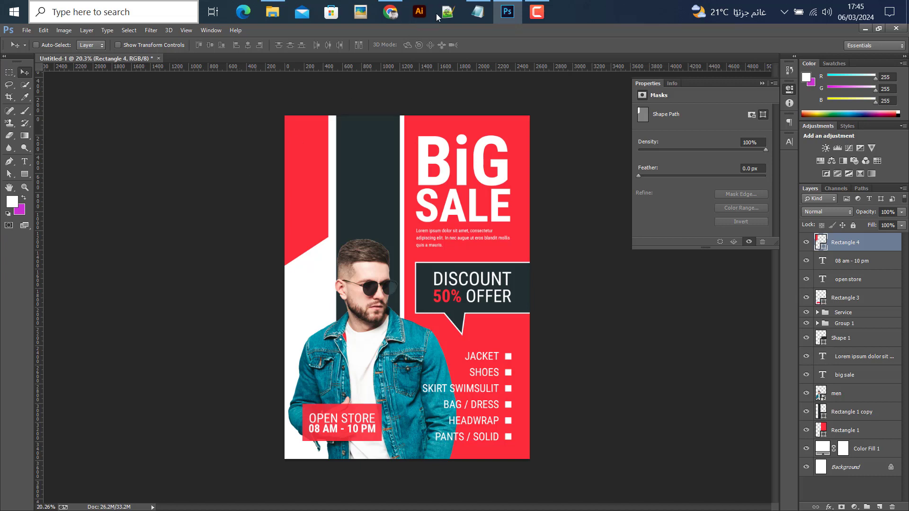
pyautogui.click(477, 11)
pyautogui.click(290, 299)
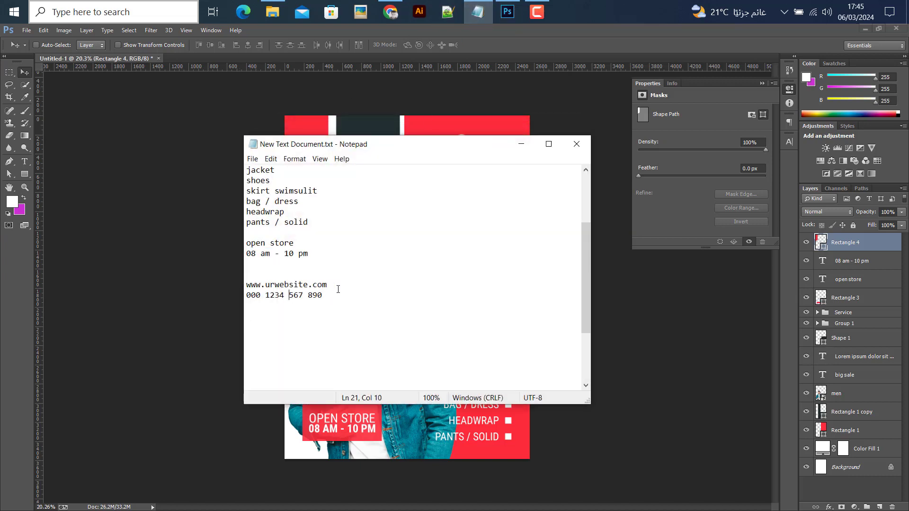
pyautogui.moveTo(335, 285); pyautogui.dragTo(262, 284)
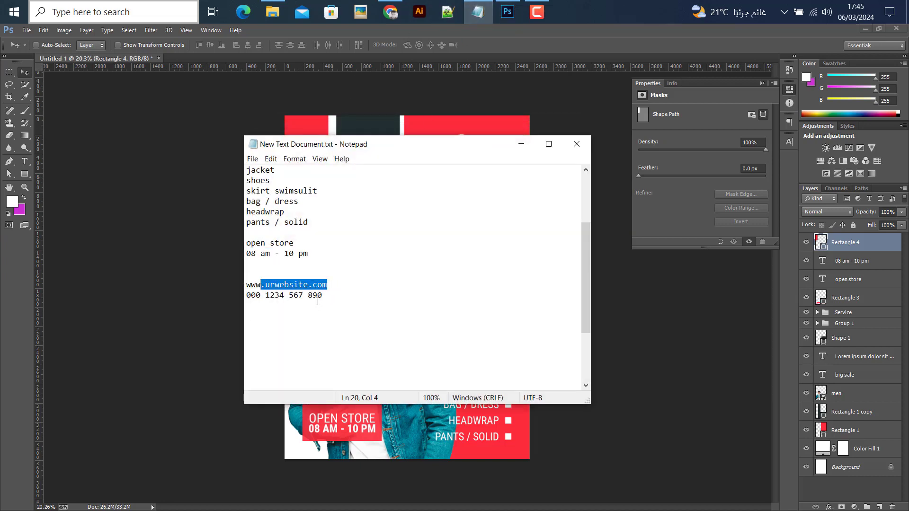
pyautogui.moveTo(338, 295); pyautogui.dragTo(238, 287)
pyautogui.hotkey('ctrl', 'c')
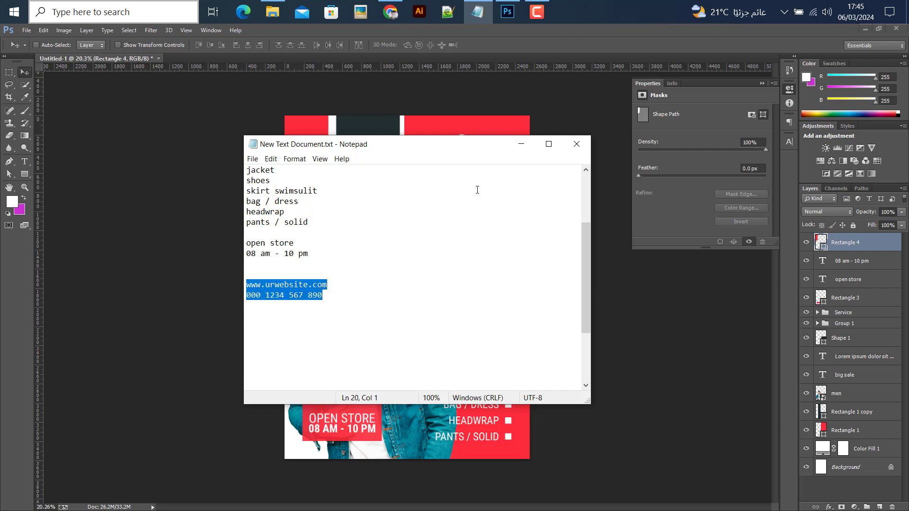
pyautogui.click(521, 144)
# Paste the copied website and phone number as a new text layer over the dark vertical stripe.
pyautogui.press('t')
pyautogui.hotkey('alt', '[')
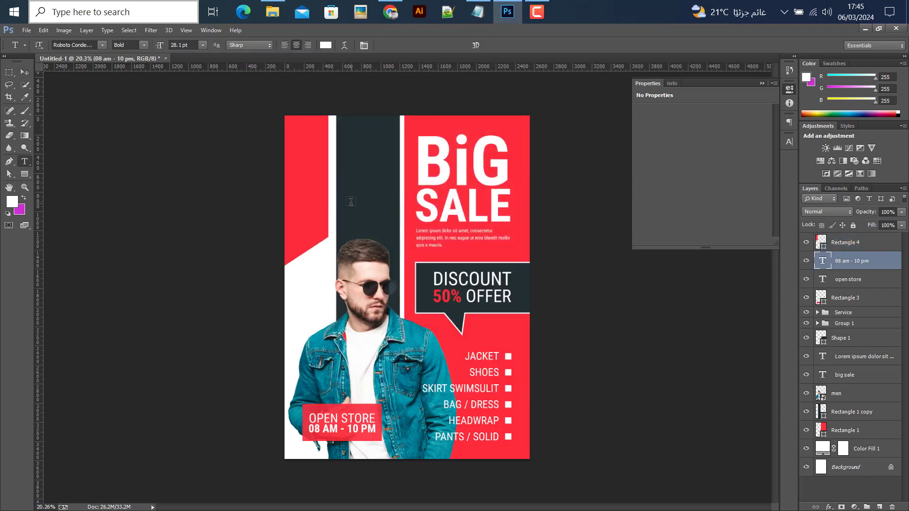
pyautogui.click(381, 261)
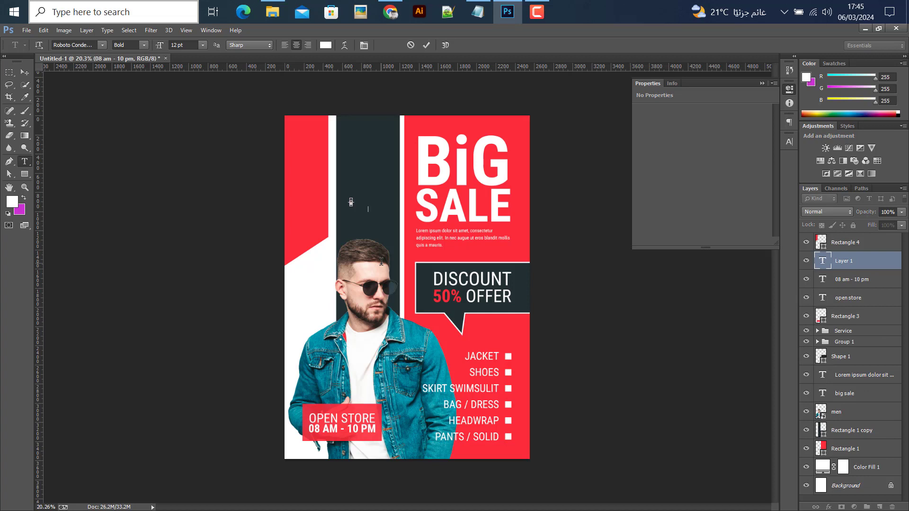
pyautogui.hotkey('ctrl', 'v')
pyautogui.hotkey('ctrl', 'Return')
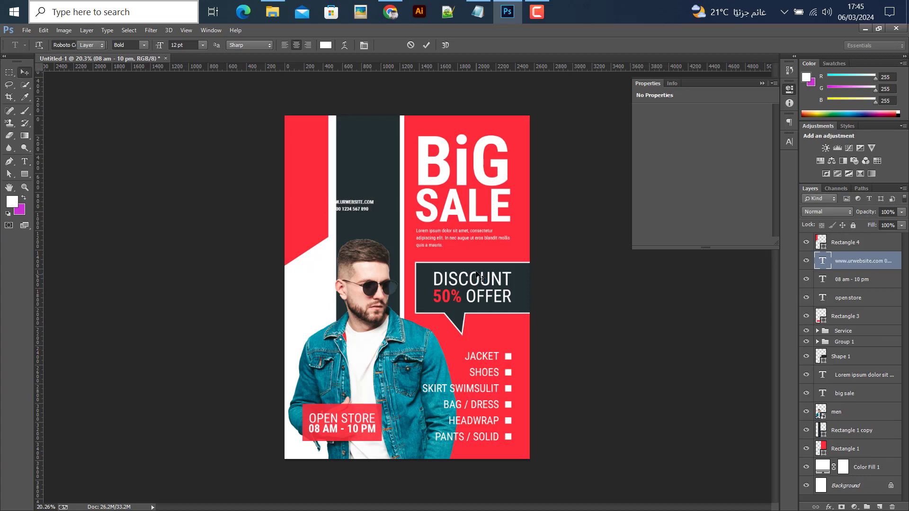
# Rotate the contact text −90° so that it reads vertically.
pyautogui.press('v')
pyautogui.hotkey('ctrl', 't')
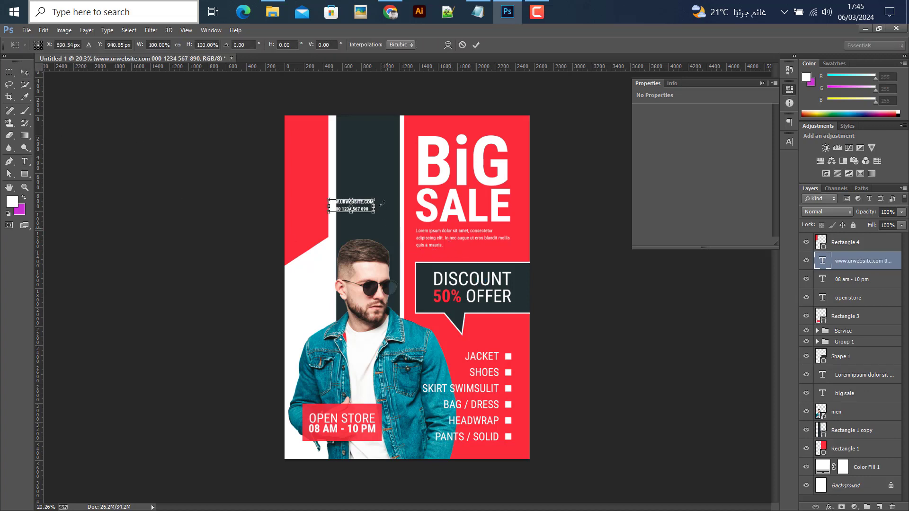
pyautogui.moveTo(362, 166); pyautogui.dragTo(369, 170)
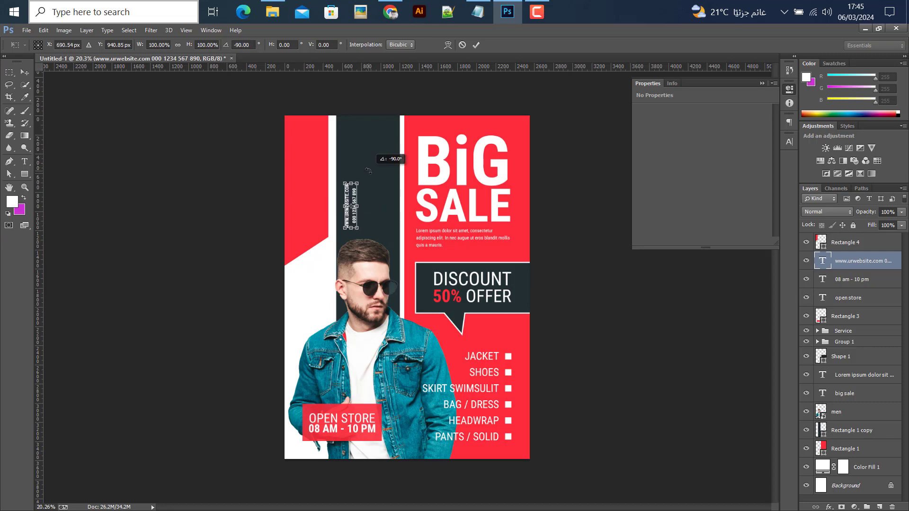
pyautogui.click(476, 44)
# Move the vertical contact text onto the red upper-left shape and place its layer above Rectangle 4.
pyautogui.moveTo(342, 215); pyautogui.dragTo(304, 203)
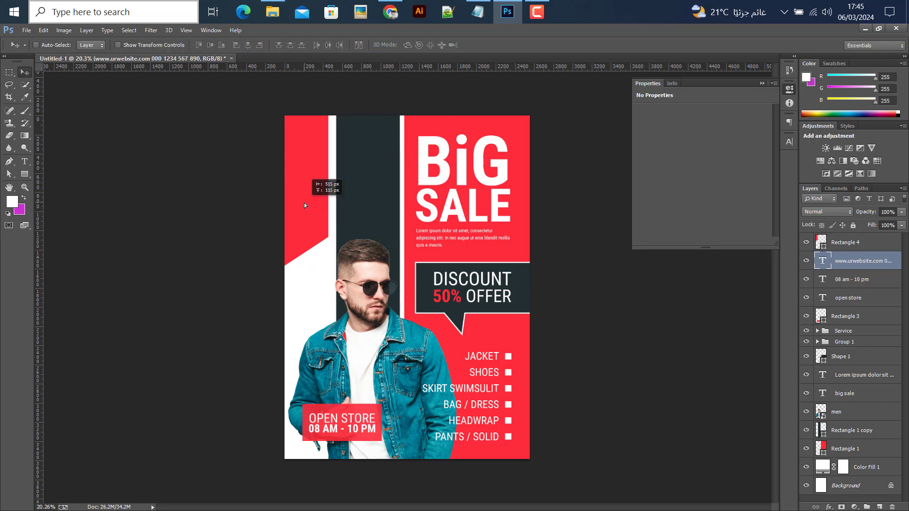
pyautogui.moveTo(864, 254); pyautogui.dragTo(853, 239)
# Set the font size of the phone number line in the vertical contact text to 24 pt.
pyautogui.scroll(3, 293, 236)
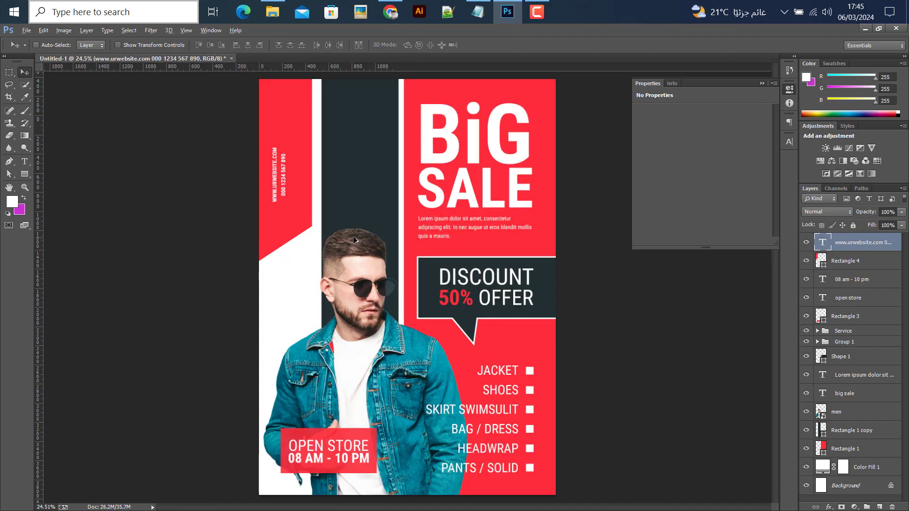
pyautogui.scroll(2, 269, 230)
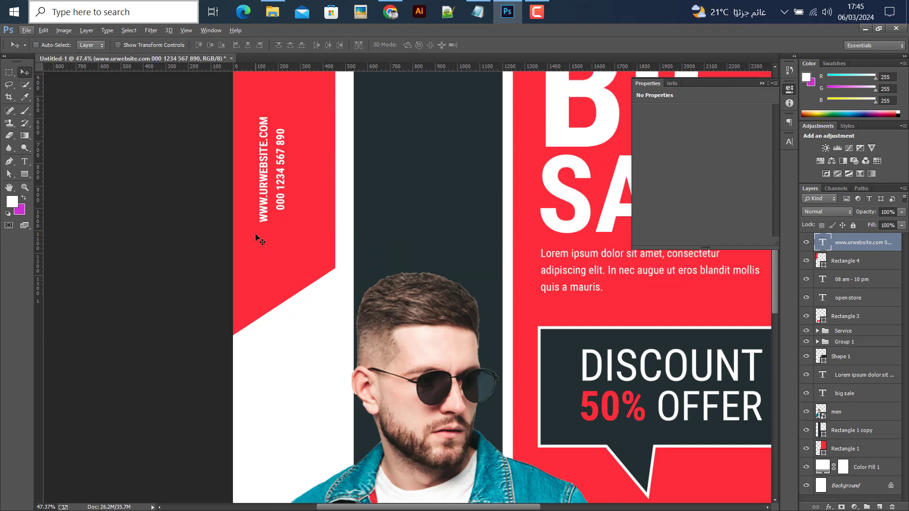
pyautogui.scroll(2, 269, 266)
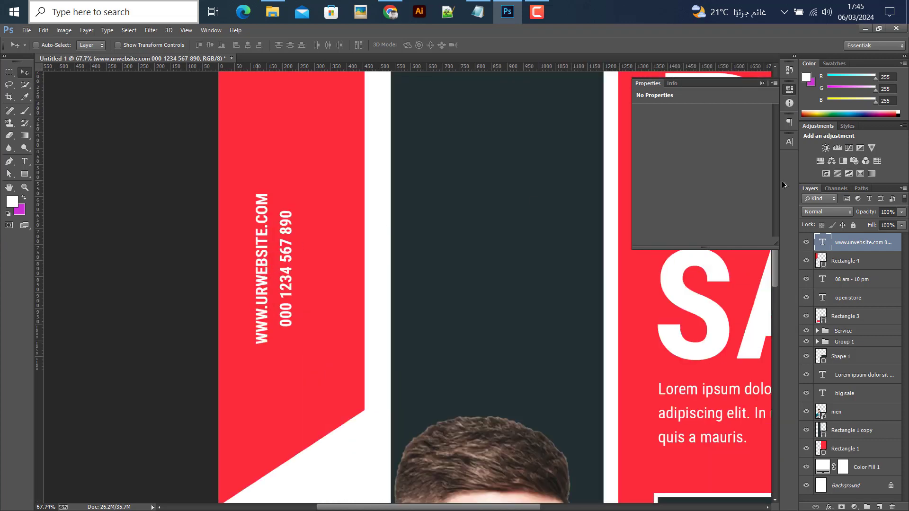
pyautogui.click(788, 142)
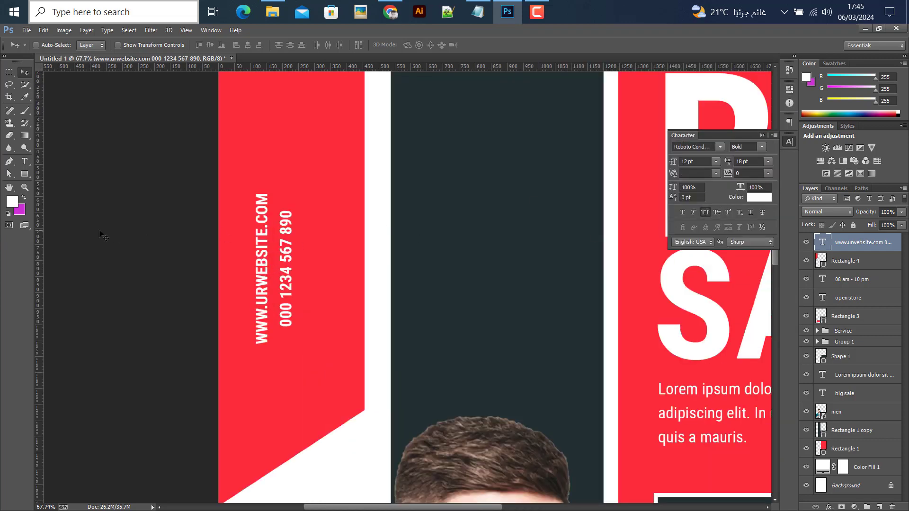
pyautogui.click(25, 161)
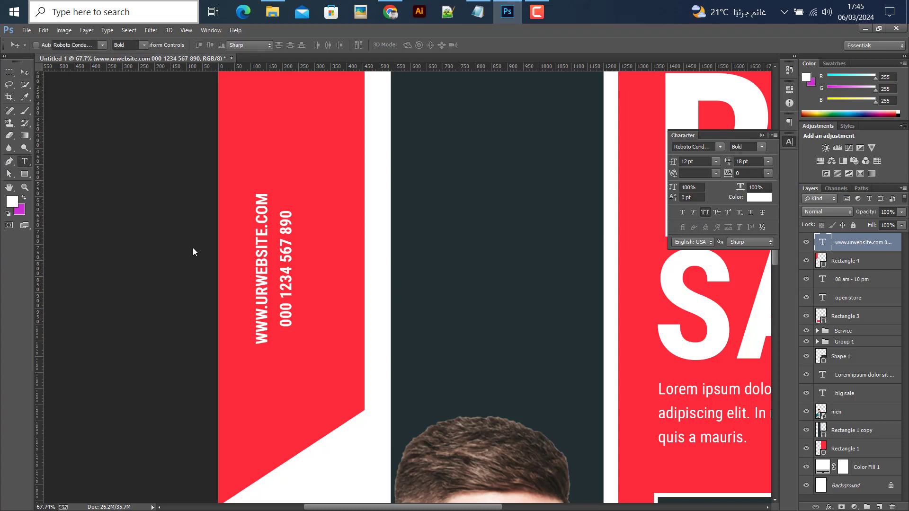
pyautogui.click(287, 207)
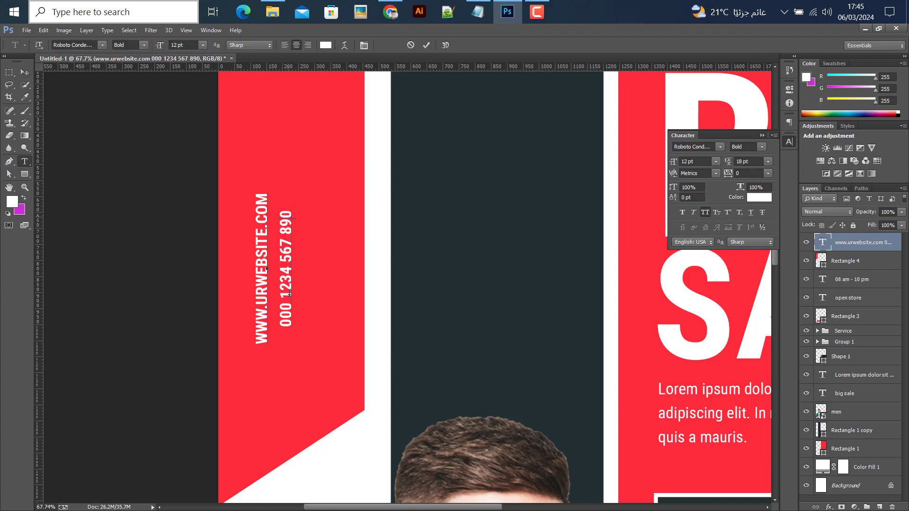
pyautogui.moveTo(287, 310); pyautogui.dragTo(290, 209)
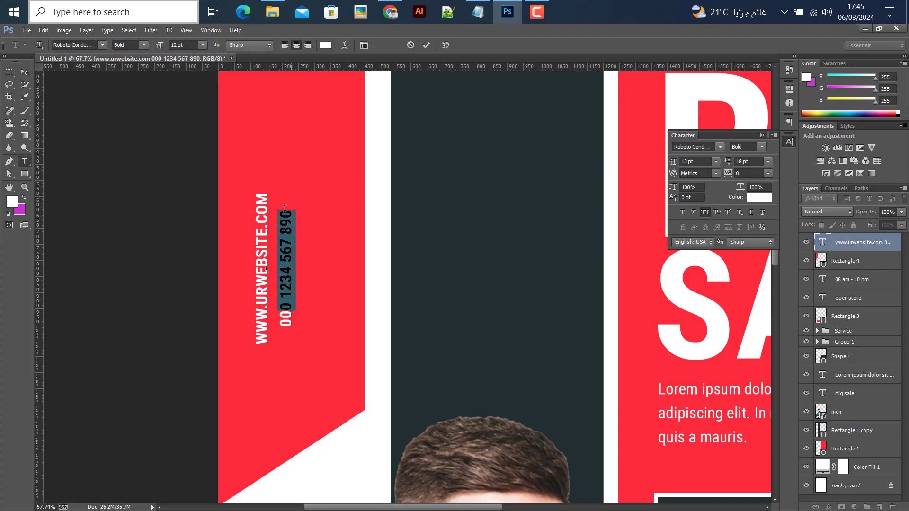
pyautogui.click(285, 214)
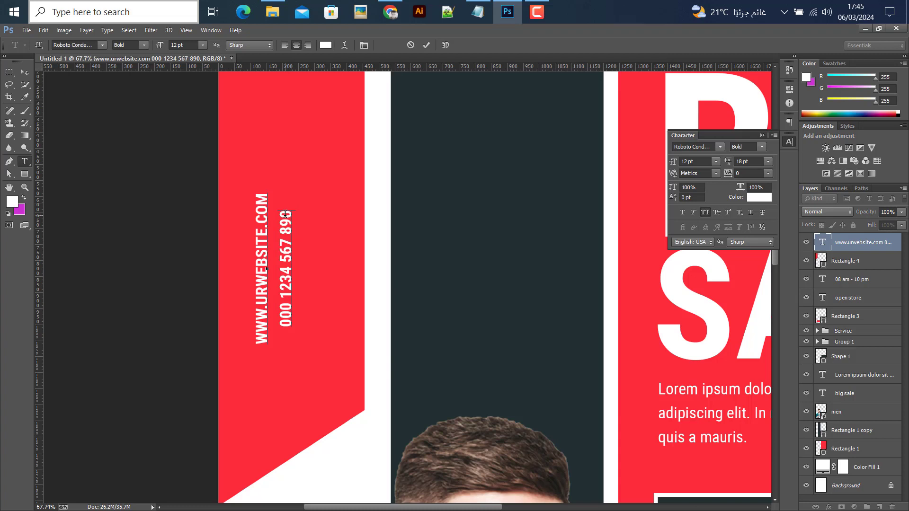
pyautogui.tripleClick(287, 338)
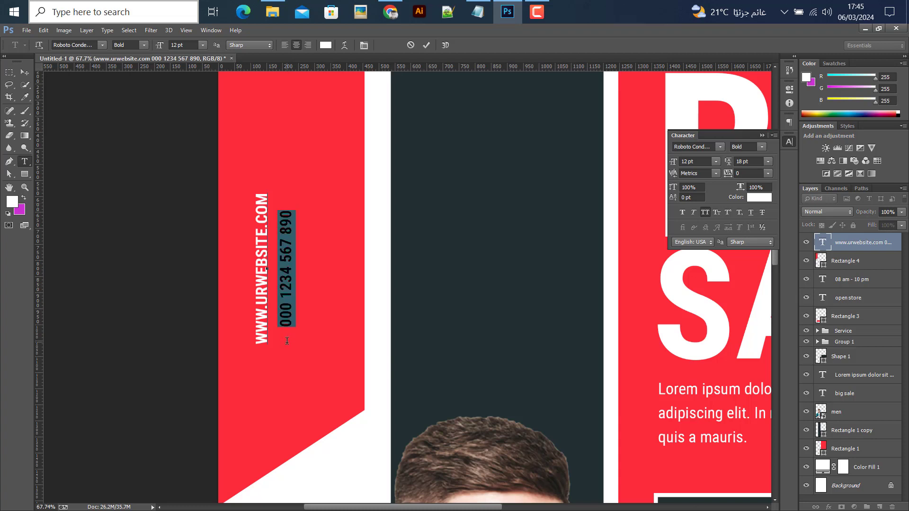
pyautogui.click(717, 161)
pyautogui.click(705, 302)
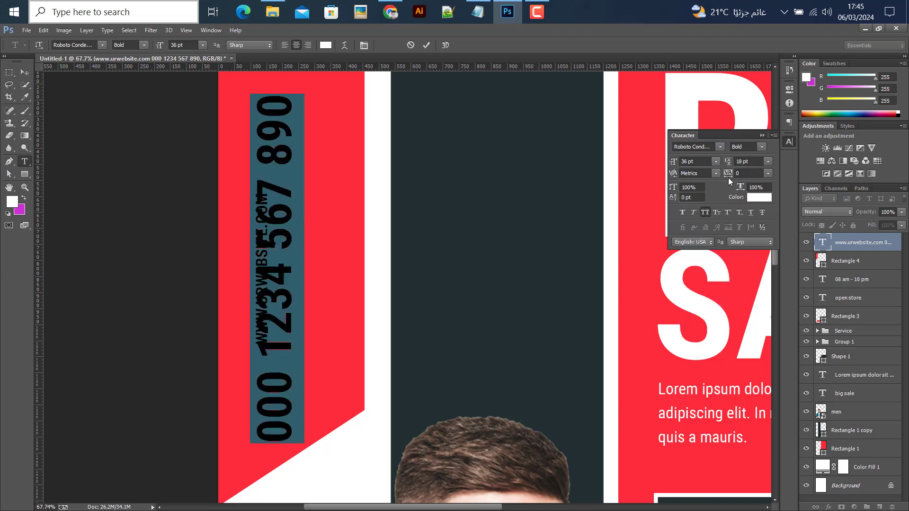
pyautogui.click(713, 162)
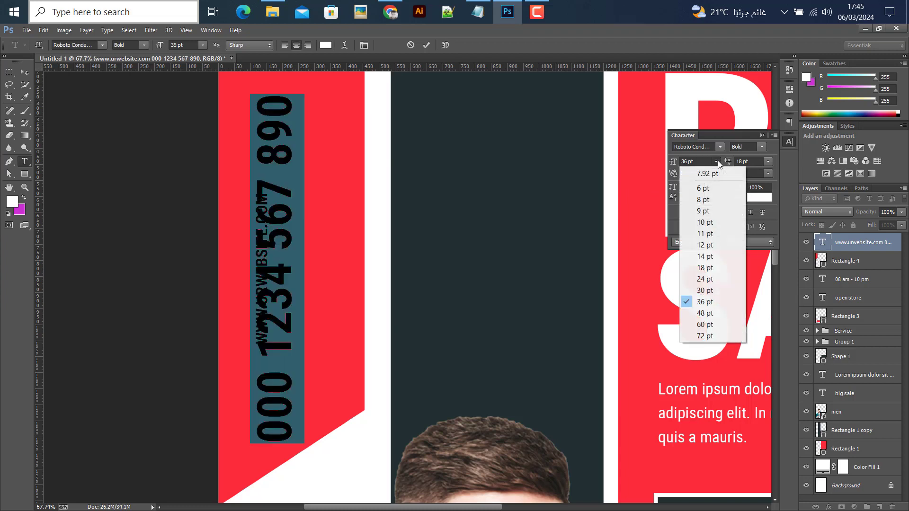
pyautogui.click(696, 279)
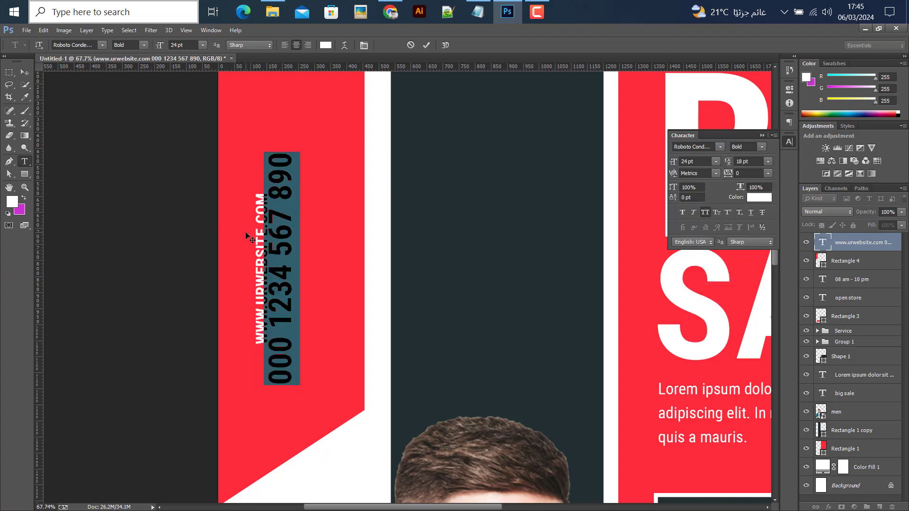
# Change the website line in the vertical contact text to the Regular font style.
pyautogui.click(261, 189)
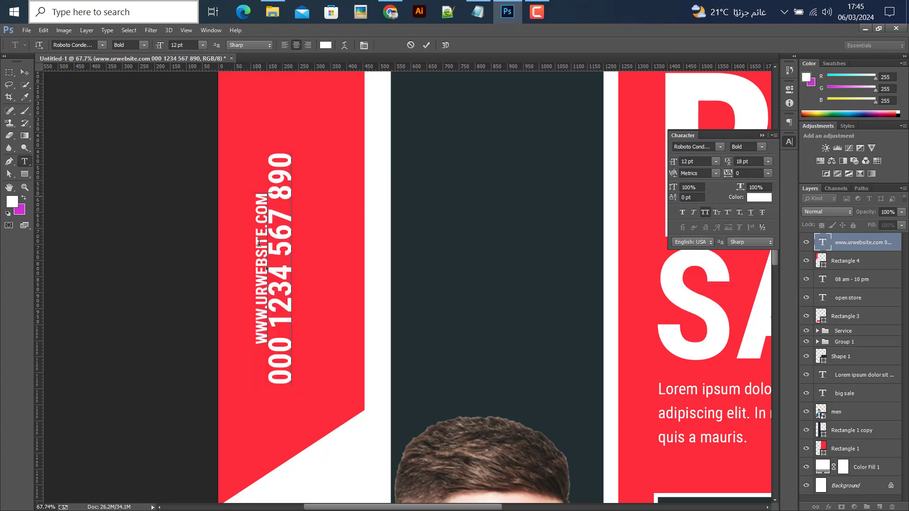
pyautogui.keyDown('shift'); pyautogui.click(256, 354); pyautogui.keyUp('shift')
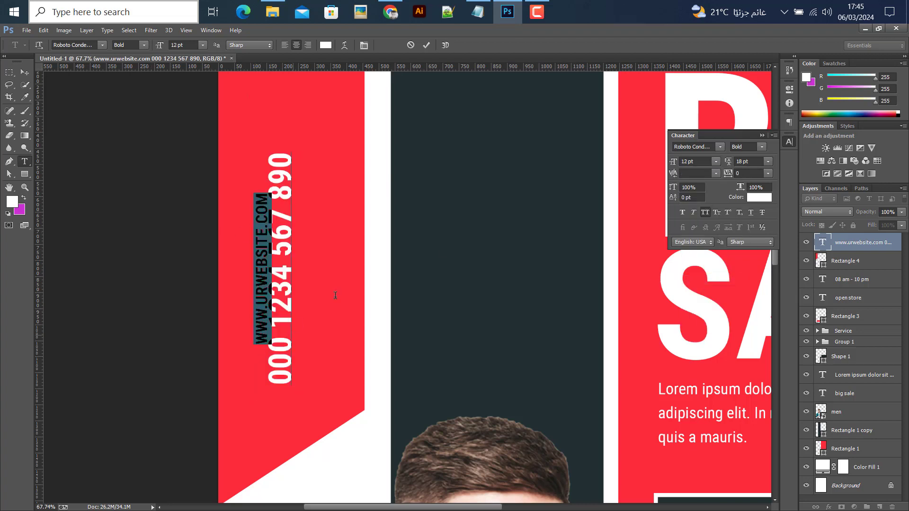
pyautogui.click(762, 148)
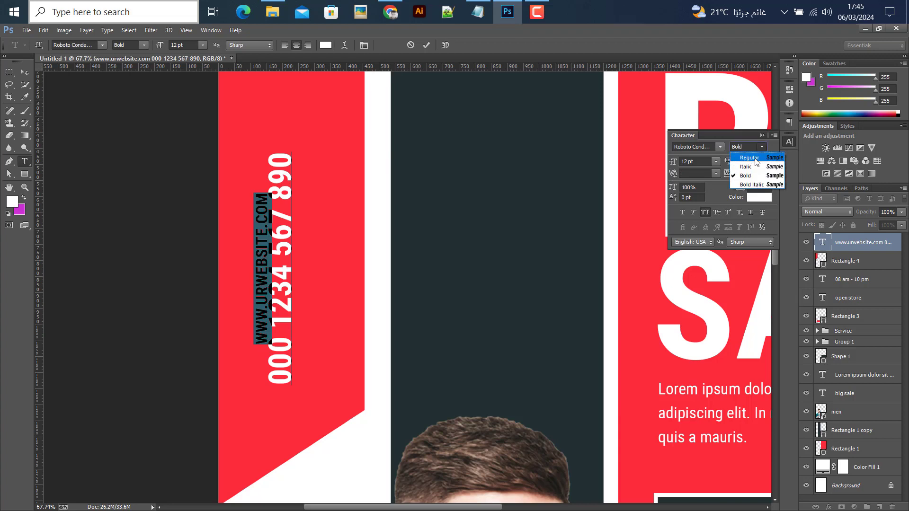
pyautogui.click(748, 154)
# Left-align both lines of the vertical contact text.
pyautogui.click(294, 341)
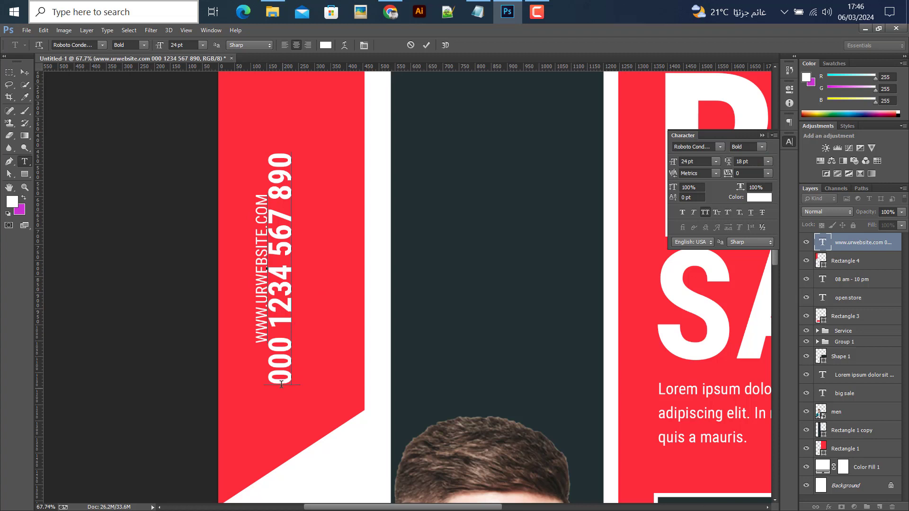
pyautogui.hotkey('ctrl', 'a')
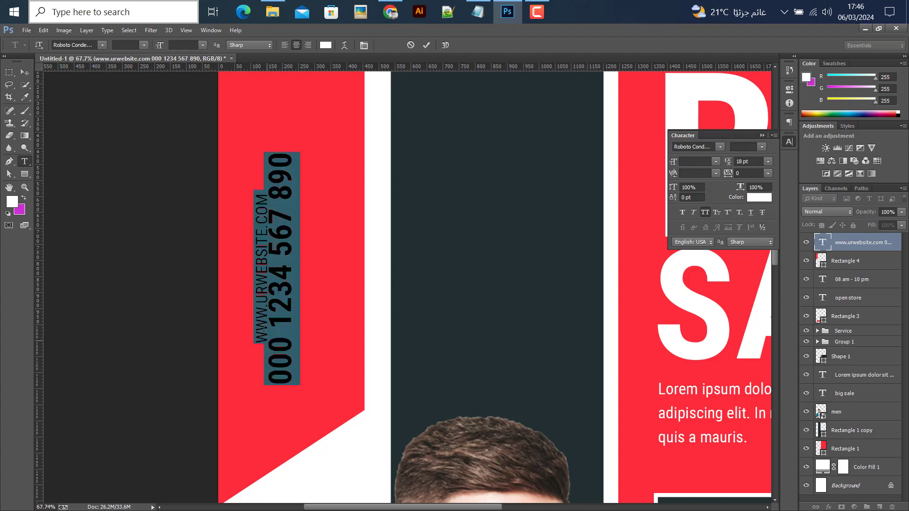
pyautogui.click(283, 44)
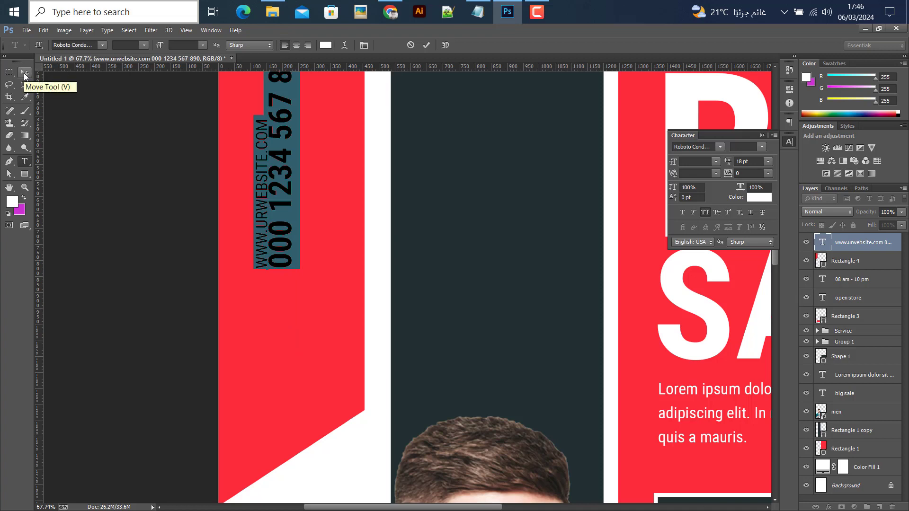
# Set the leading of the whole vertical contact text to 24 pt.
pyautogui.click(769, 162)
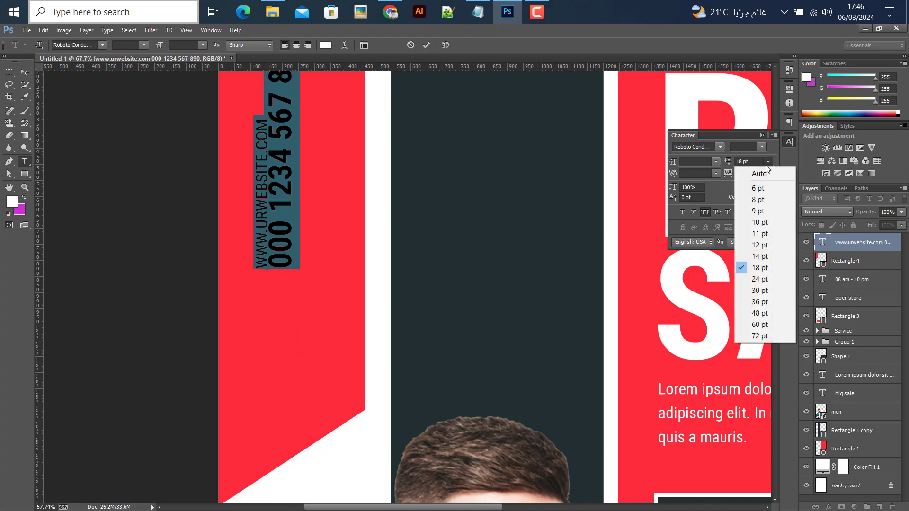
pyautogui.click(281, 170)
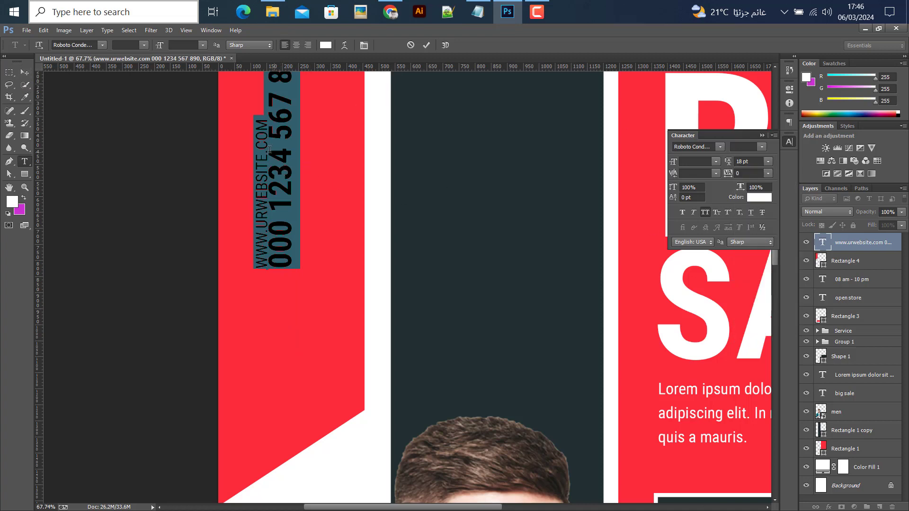
pyautogui.click(769, 161)
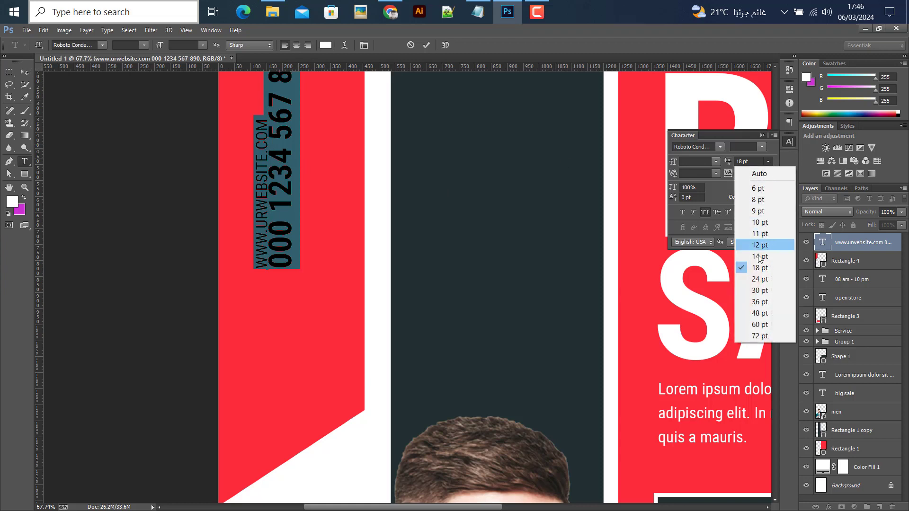
pyautogui.click(747, 160)
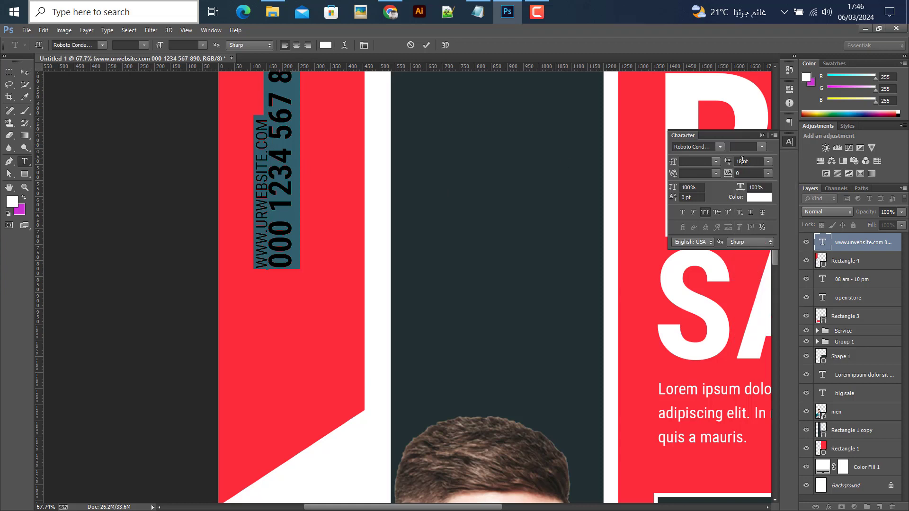
pyautogui.moveTo(743, 162); pyautogui.dragTo(719, 171)
pyautogui.write('22')
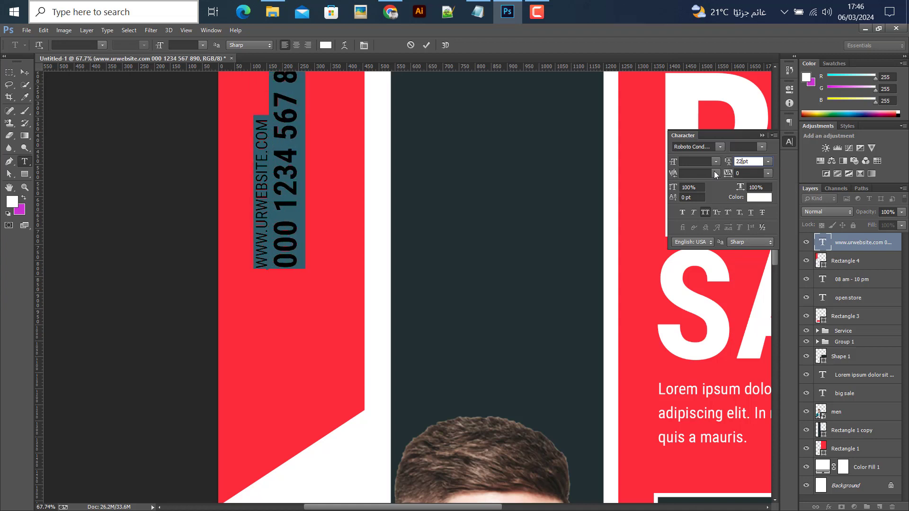
pyautogui.press('Up')
pyautogui.press('Up')
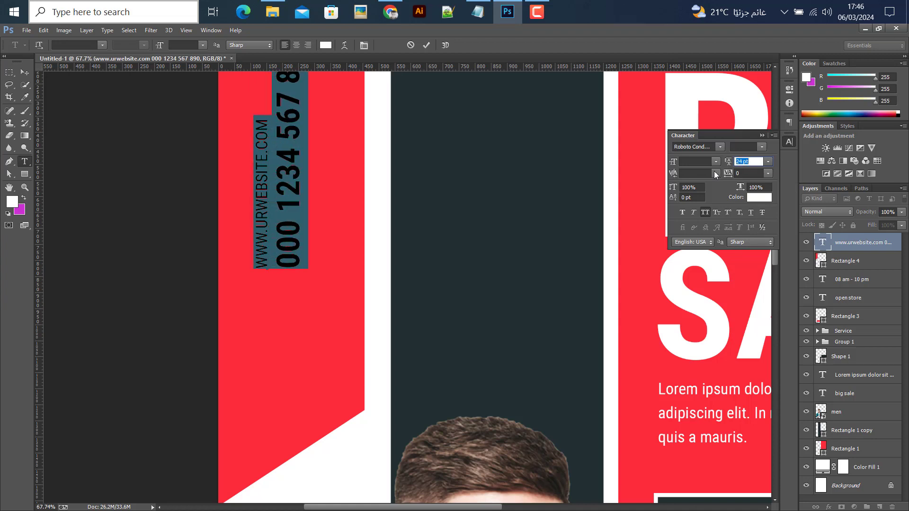
pyautogui.press('Return')
pyautogui.hotkey('ctrl', 'Return')
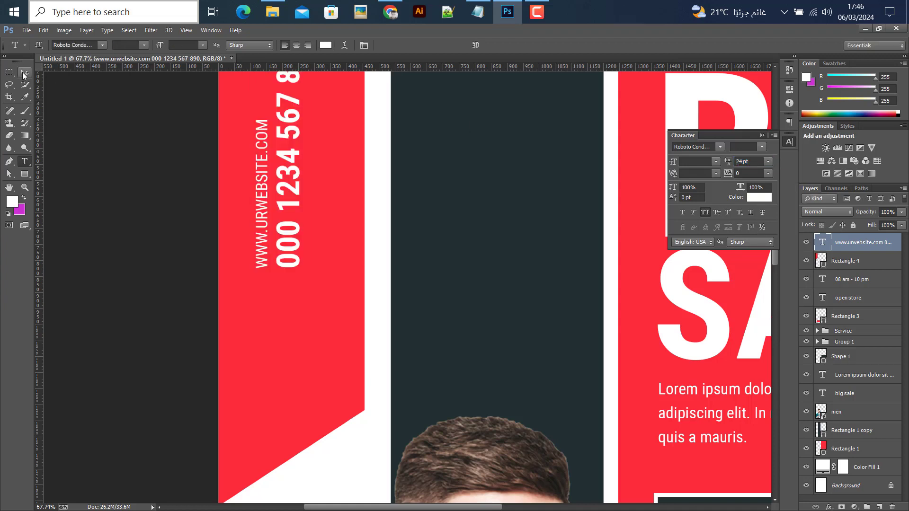
# Show the guides and move the vertical contact text lower on the red upper-left shape, just inside the inner left margin guide.
pyautogui.click(21, 72)
pyautogui.keyDown('alt'); pyautogui.scroll(-2, 286, 207); pyautogui.keyUp('alt')
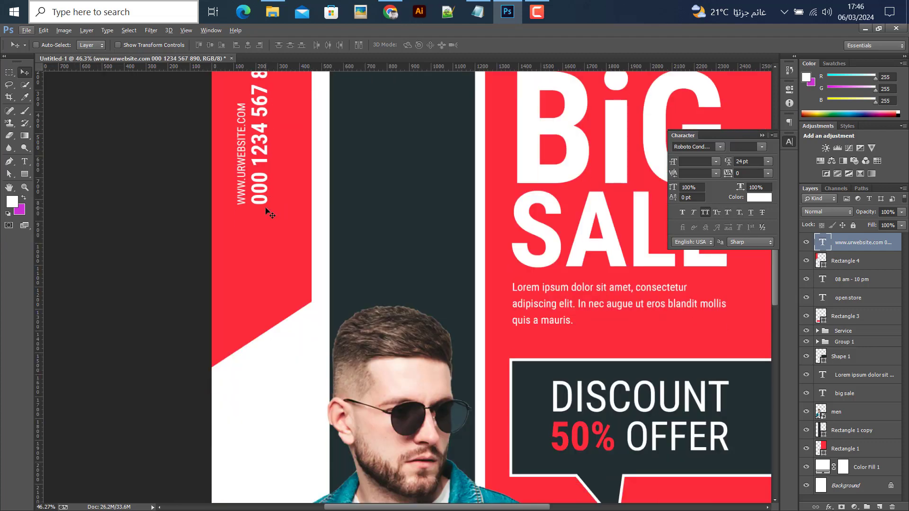
pyautogui.hotkey('ctrl', ';')
pyautogui.scroll(-2, 265, 207)
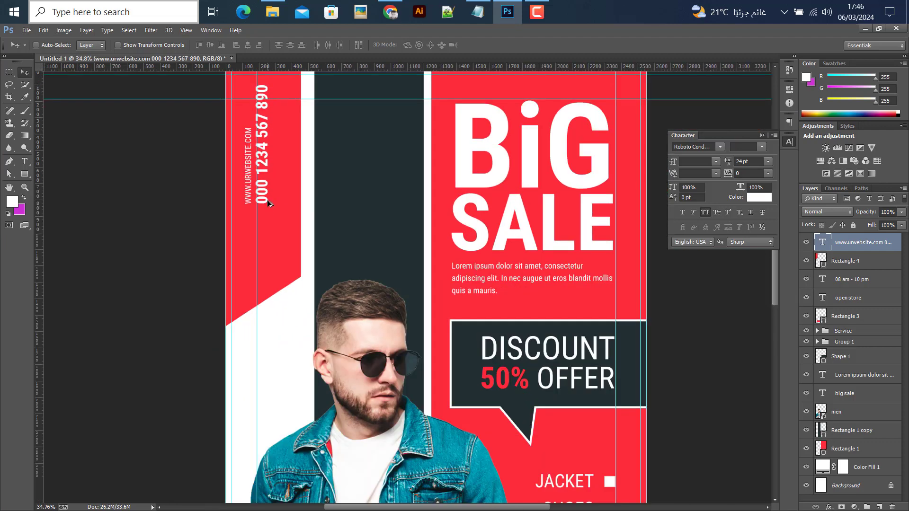
pyautogui.moveTo(275, 213); pyautogui.dragTo(292, 209)
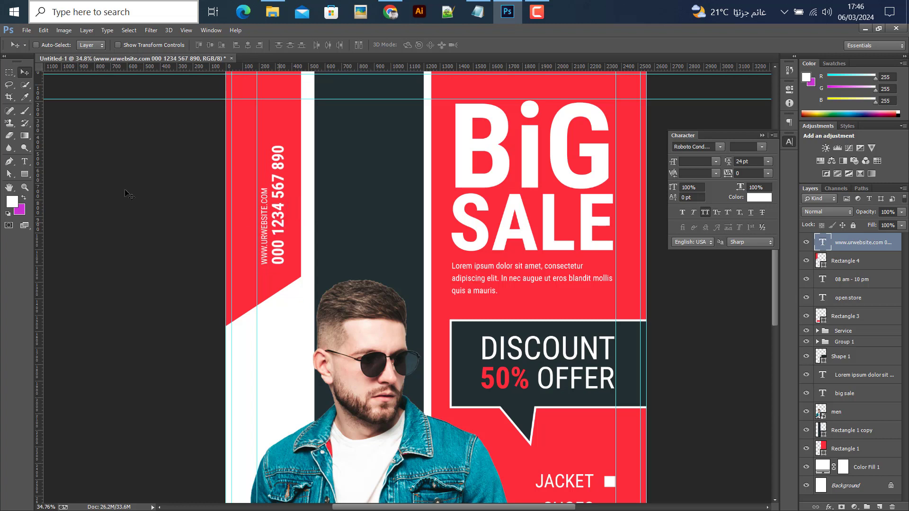
# Set the font size of the website line in the vertical contact text to 18 pt.
pyautogui.click(25, 161)
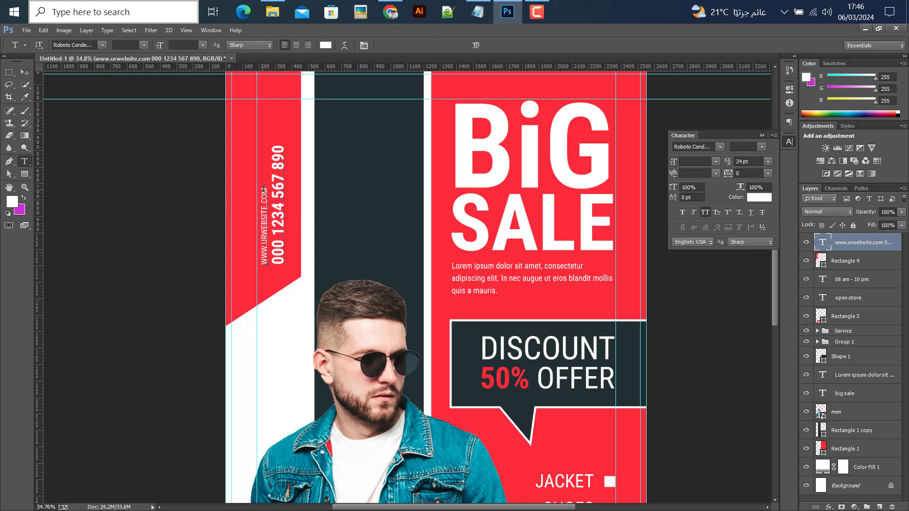
pyautogui.tripleClick(263, 220)
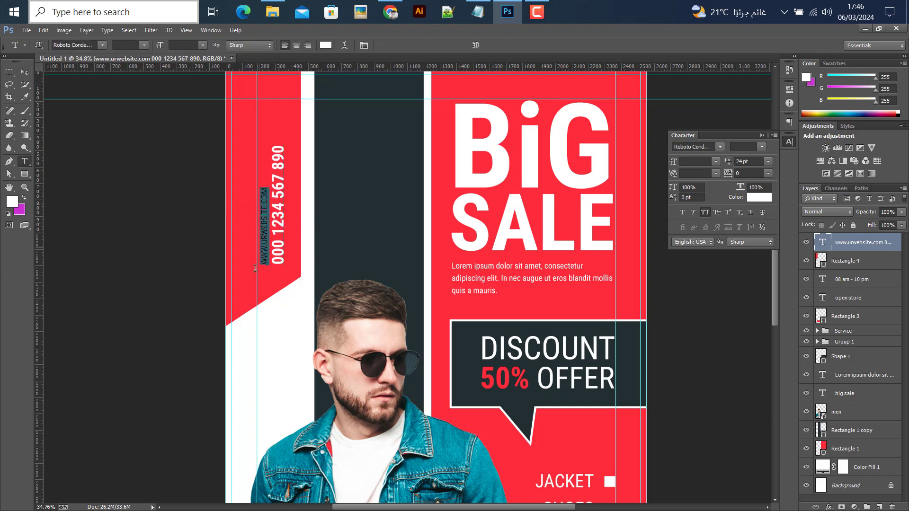
pyautogui.click(715, 162)
pyautogui.click(706, 268)
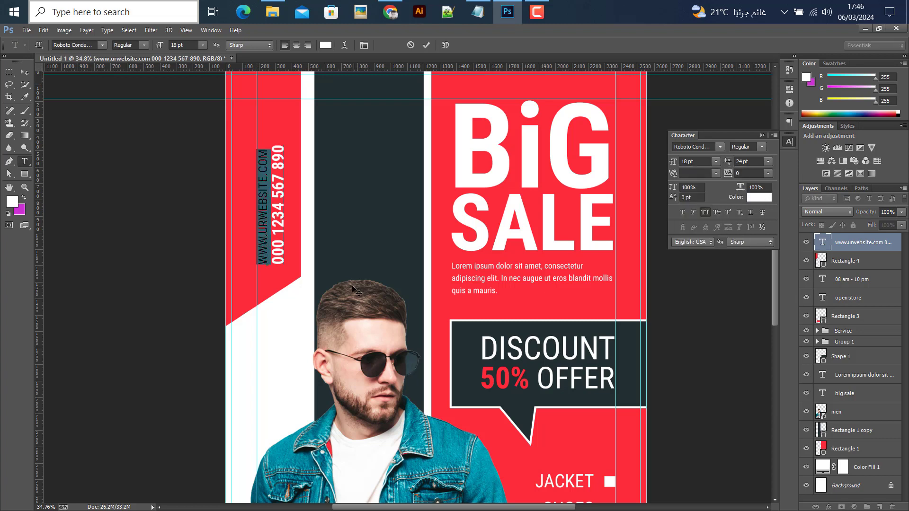
pyautogui.hotkey('ctrl', 'Return')
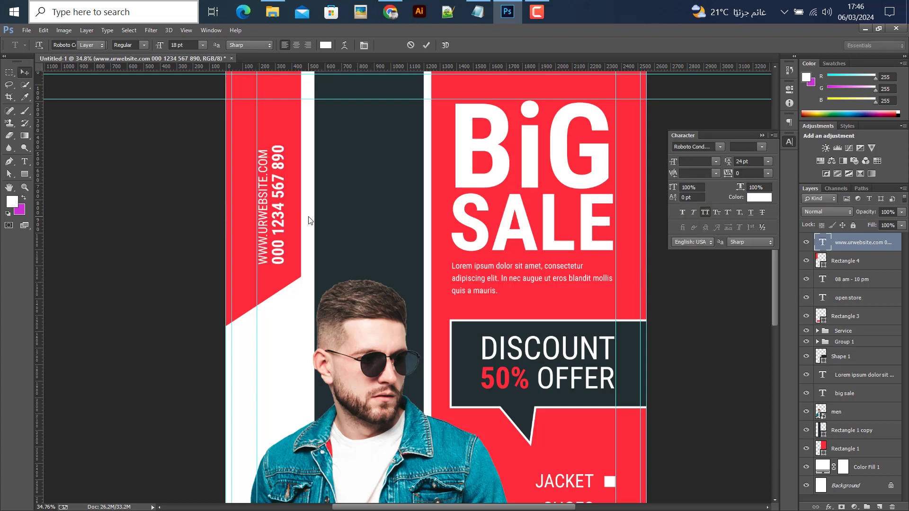
# Enlarge the vertical contact text proportionally with Free Transform, keeping its lower-left corner on the margin guide.
pyautogui.press('v')
pyautogui.hotkey('ctrl', 't')
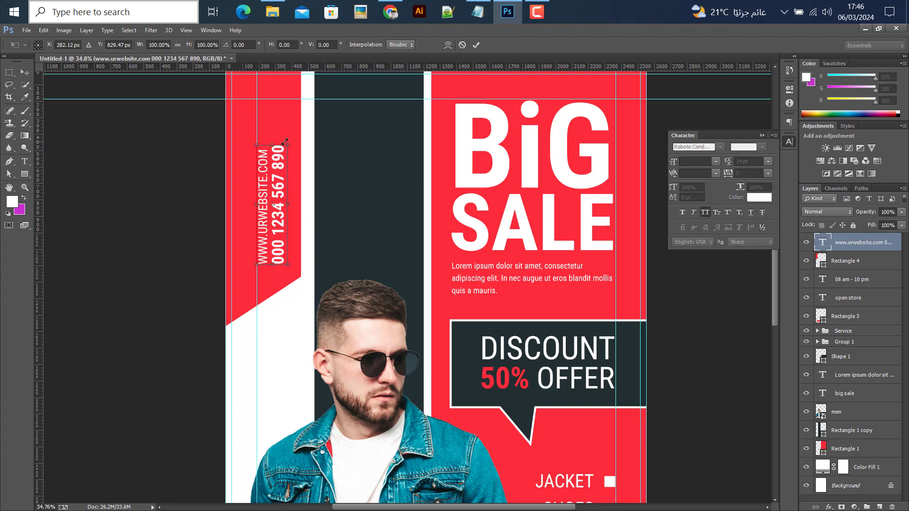
pyautogui.moveTo(293, 129)
pyautogui.mouseDown()
pyautogui.moveTo(294, 108)
pyautogui.moveTo(291, 115)
pyautogui.mouseUp()
pyautogui.press('Return')
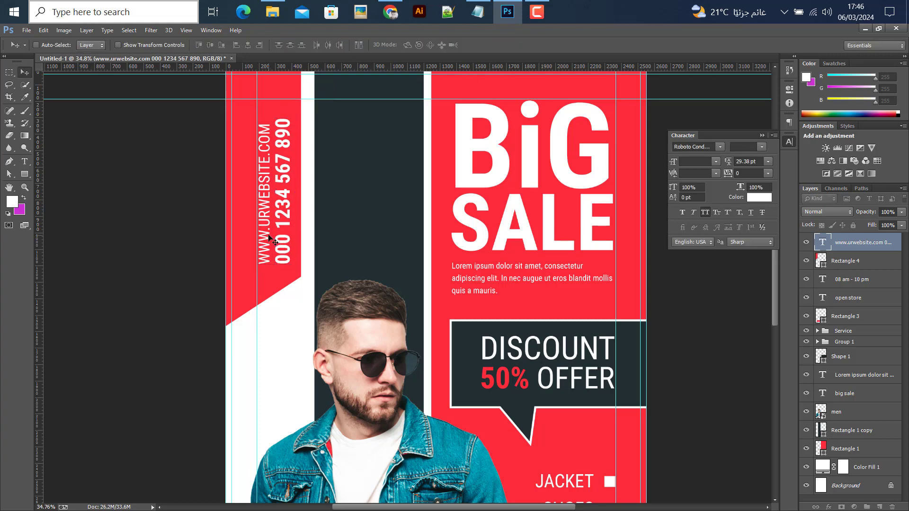
# Hide the guides and nudge the red Rectangle 4 shape 30 px to the right.
pyautogui.scroll(-2, 269, 236)
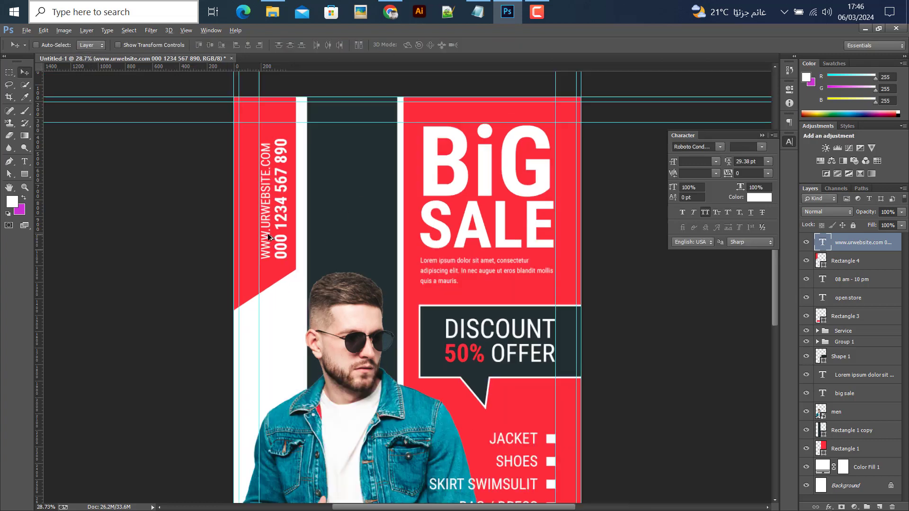
pyautogui.keyDown('ctrl'); pyautogui.click(256, 121); pyautogui.keyUp('ctrl')
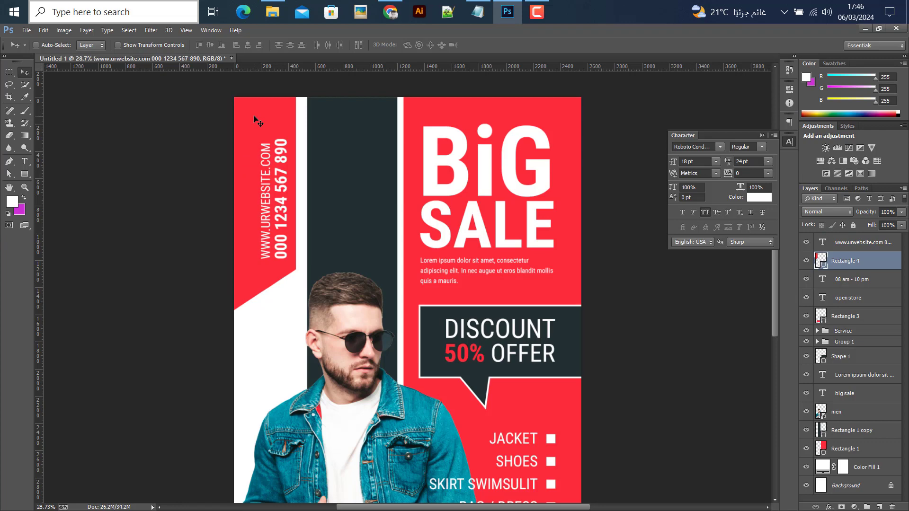
pyautogui.hotkey('shift', 'Right')
pyautogui.hotkey('shift', 'Right')
pyautogui.hotkey('shift', 'Right')
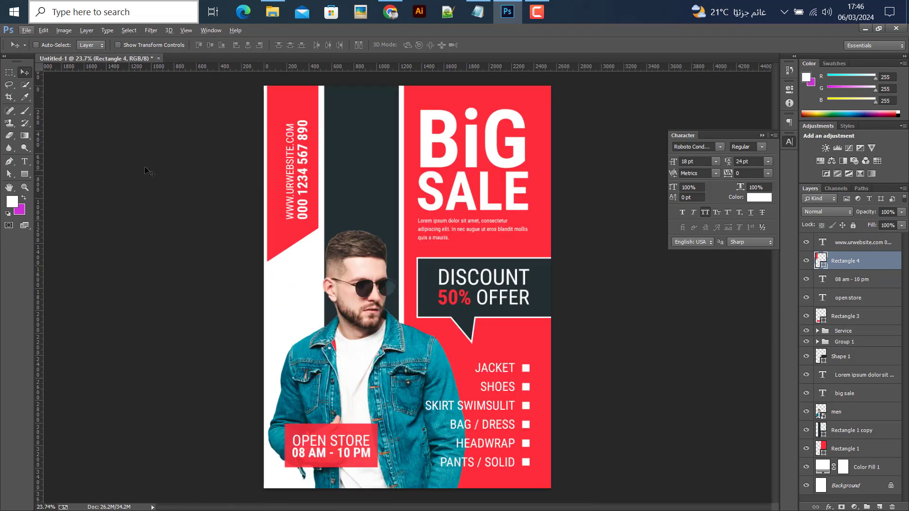
# Move the left anchor points of Rectangle 4 left past the page edge, making the shape 526 px wide.
pyautogui.click(9, 174)
pyautogui.scroll(-1, 215, 137)
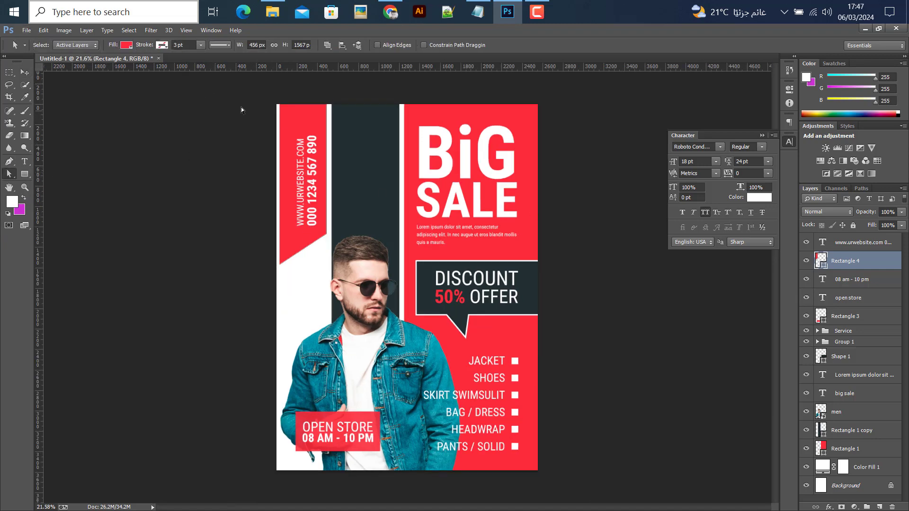
pyautogui.click(292, 306)
pyautogui.hotkey('shift', 'Left')
pyautogui.hotkey('shift', 'Left')
pyautogui.hotkey('shift', 'Left')
pyautogui.hotkey('shift', 'Left')
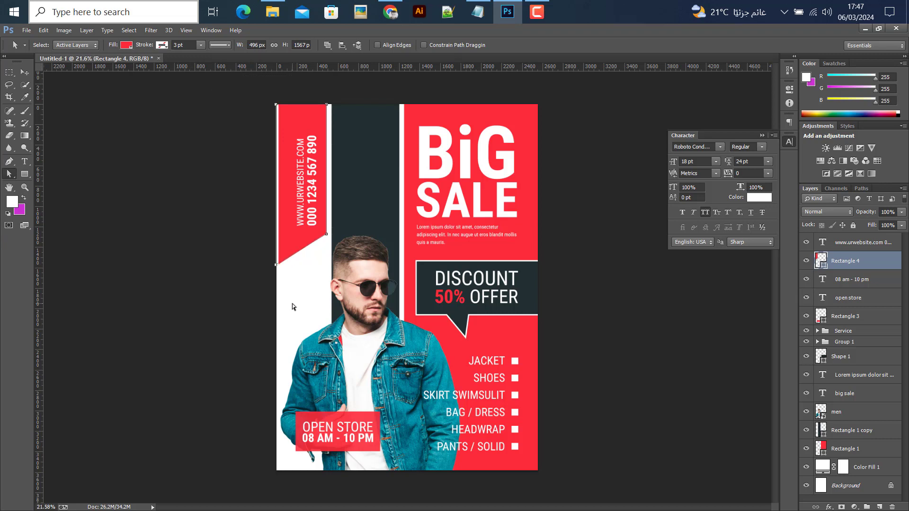
pyautogui.hotkey('shift', 'Left')
pyautogui.hotkey('shift', 'Left')
pyautogui.hotkey('shift', 'Left')
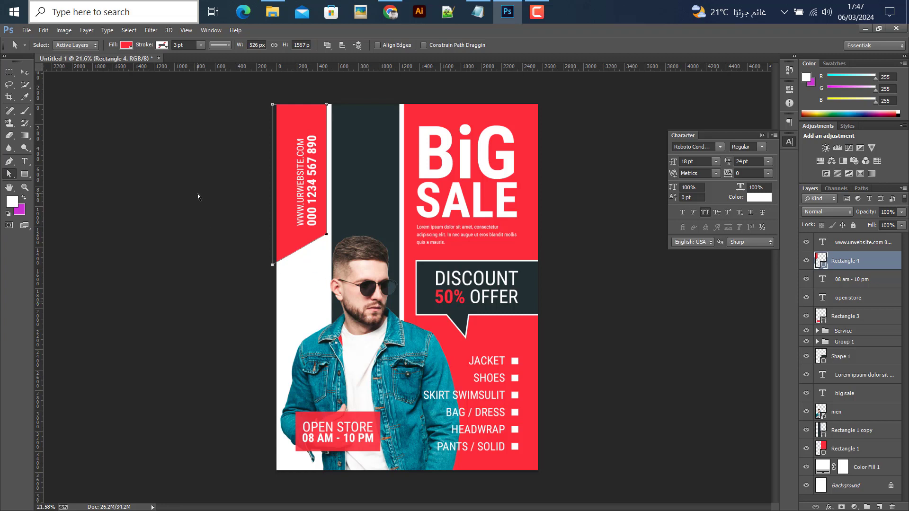
# Move the lower anchor points of Rectangle 4 down, making the shape 1697 px high.
pyautogui.hotkey('shift', 'Down')
pyautogui.hotkey('shift', 'Down')
pyautogui.hotkey('shift', 'Down')
pyautogui.hotkey('shift', 'Down')
pyautogui.hotkey('shift', 'Down')
pyautogui.hotkey('shift', 'Down')
pyautogui.hotkey('shift', 'Down')
pyautogui.hotkey('shift', 'Down')
pyautogui.hotkey('shift', 'Down')
pyautogui.hotkey('shift', 'Down')
pyautogui.hotkey('shift', 'Down')
pyautogui.hotkey('shift', 'Down')
pyautogui.hotkey('shift', 'Down')
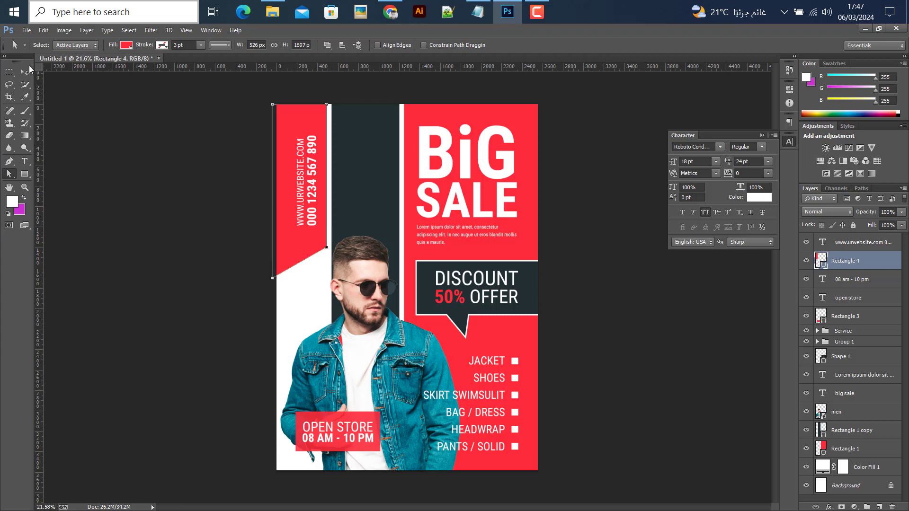
# Show the guides and nudge the vertical contact text down about 90 px on the red shape.
pyautogui.click(26, 71)
pyautogui.hotkey('ctrl', ';')
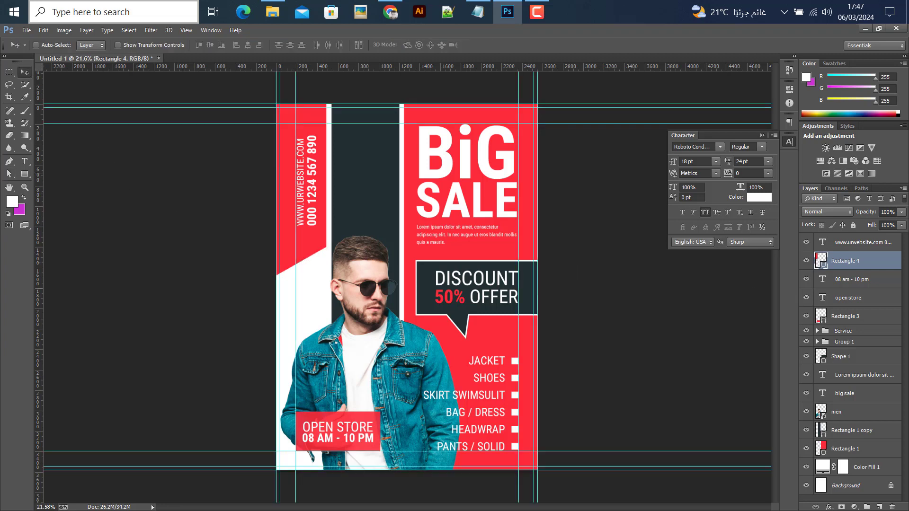
pyautogui.click(858, 245)
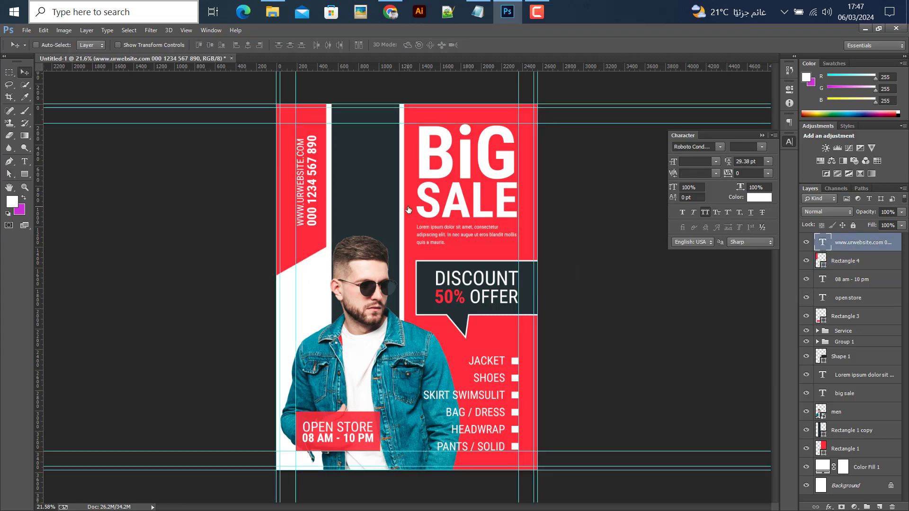
pyautogui.hotkey('shift', 'Down')
pyautogui.hotkey('shift', 'Down')
pyautogui.hotkey('shift', 'Down')
pyautogui.hotkey('shift', 'Down')
pyautogui.hotkey('shift', 'Down')
pyautogui.hotkey('shift', 'Down')
pyautogui.hotkey('shift', 'Down')
pyautogui.hotkey('shift', 'Down')
pyautogui.hotkey('shift', 'Down')
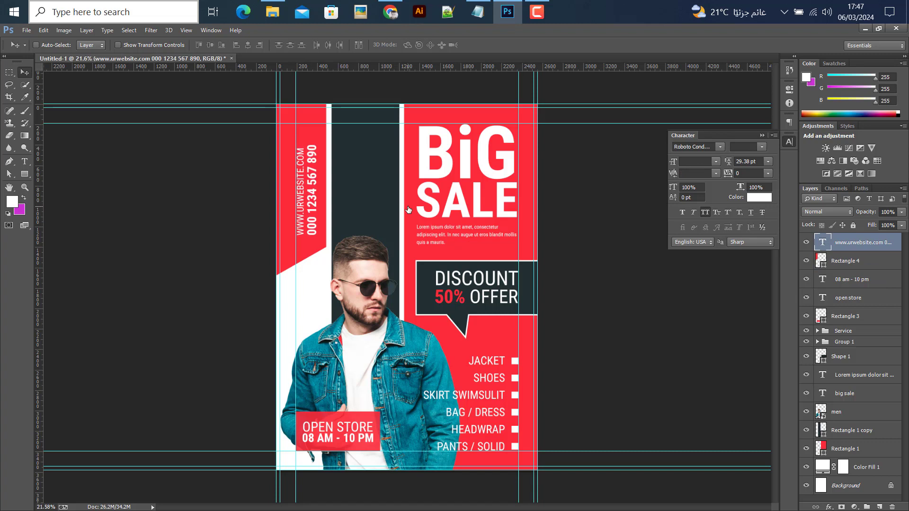
# Scale the vertical contact text proportionally to about 110% and hide the guides.
pyautogui.hotkey('ctrl', 't')
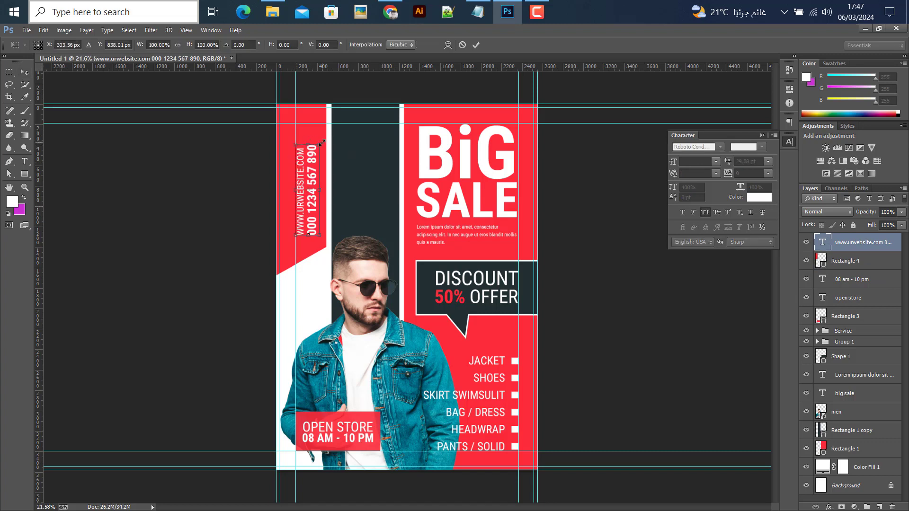
pyautogui.moveTo(321, 133); pyautogui.dragTo(322, 133)
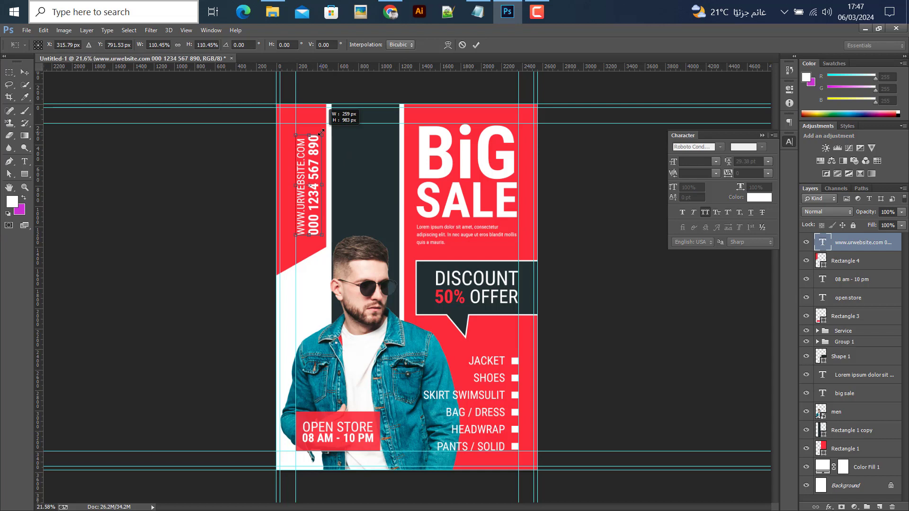
pyautogui.click(476, 45)
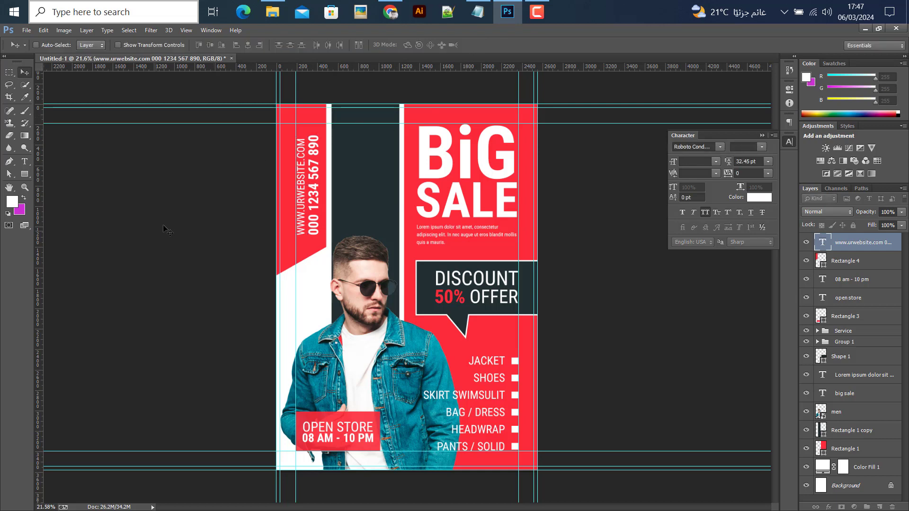
pyautogui.hotkey('ctrl', ';')
pyautogui.scroll(-1, 173, 237)
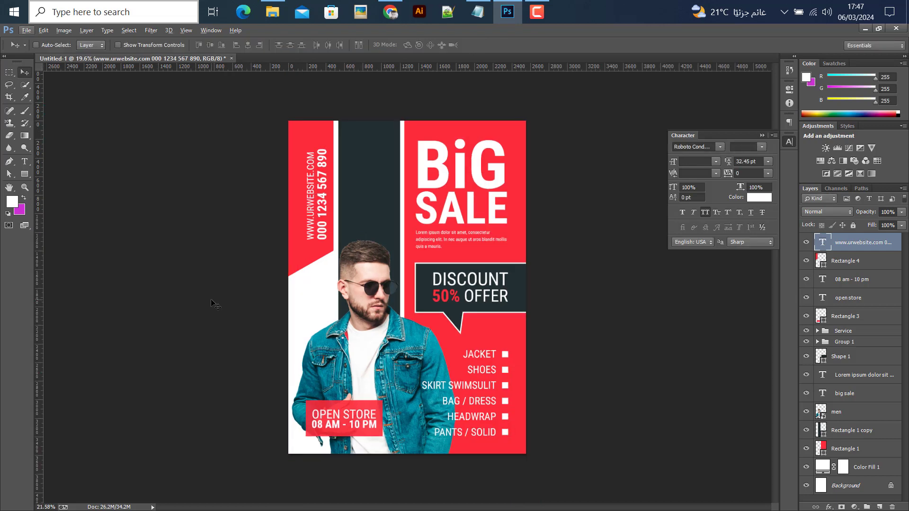
# Draw a white triangular spike with the Pen tool, about 373 px wide and 445 px high, from the dark stripe's left edge.
pyautogui.scroll(4, 319, 258)
pyautogui.scroll(4, 318, 258)
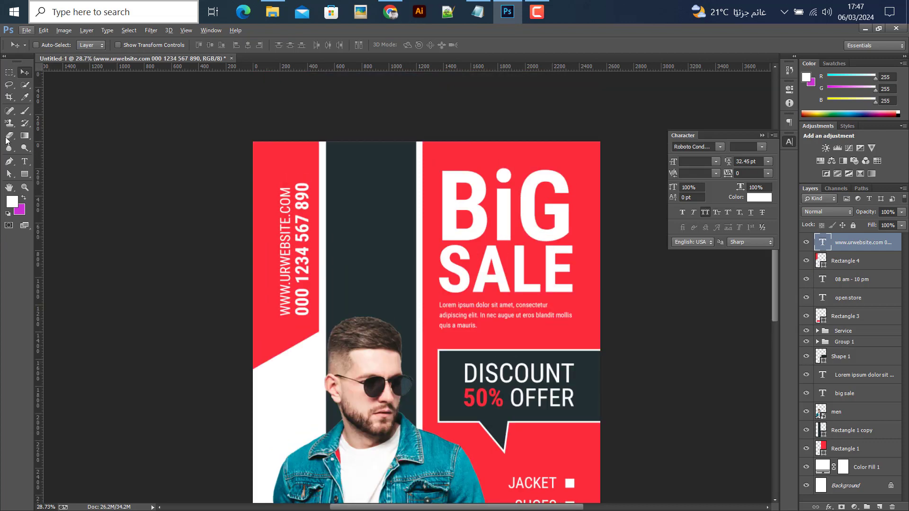
pyautogui.click(9, 161)
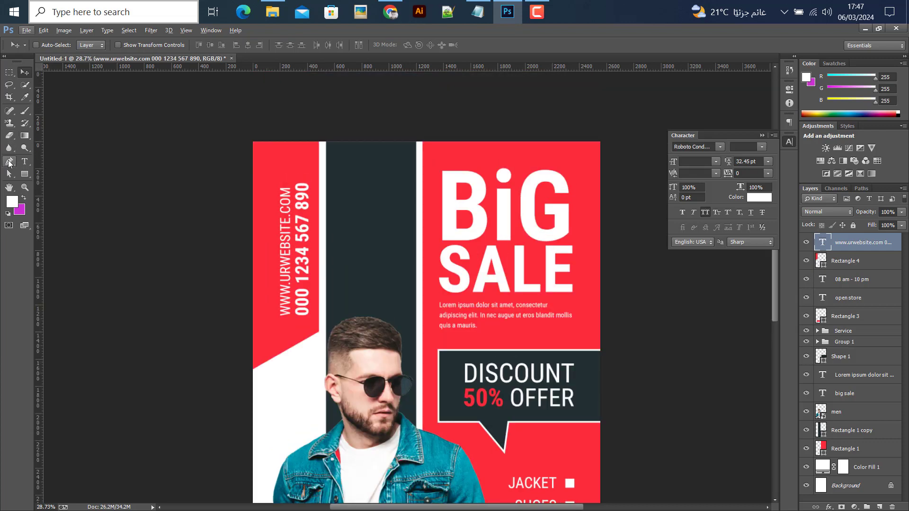
pyautogui.click(806, 431)
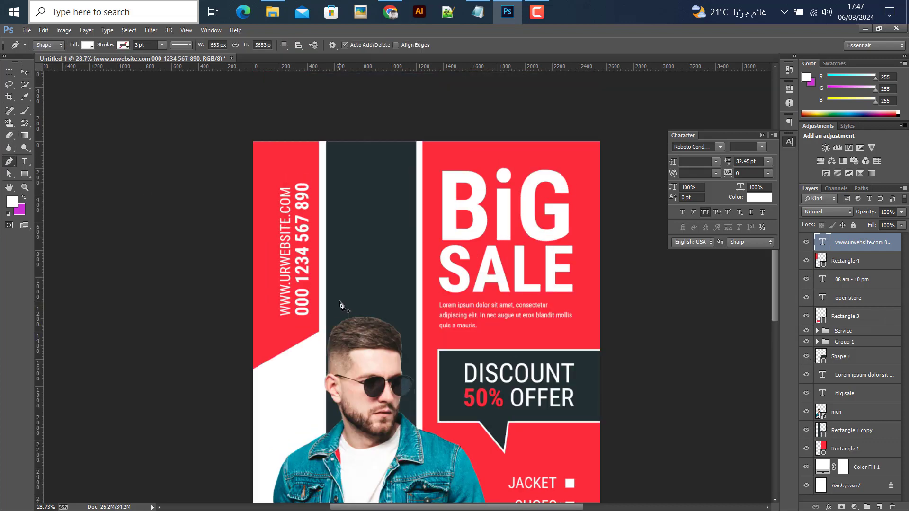
pyautogui.click(323, 269)
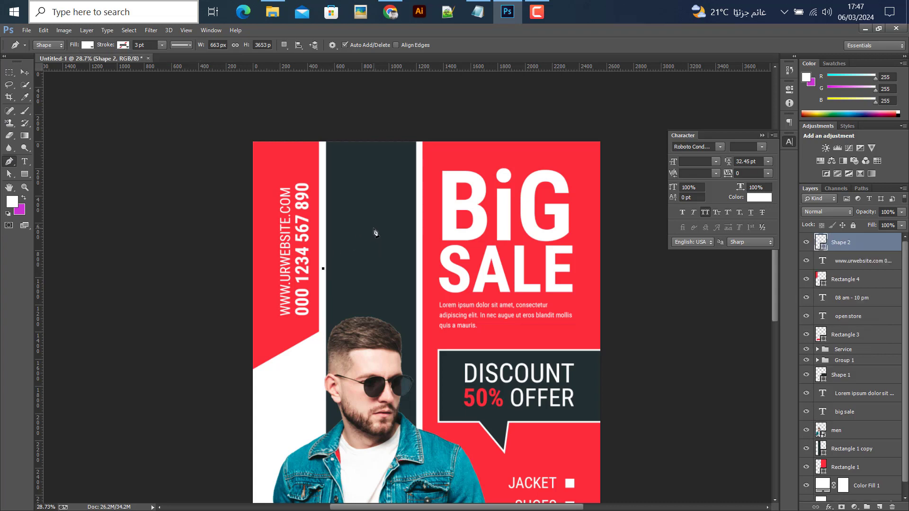
pyautogui.click(374, 228)
pyautogui.click(323, 288)
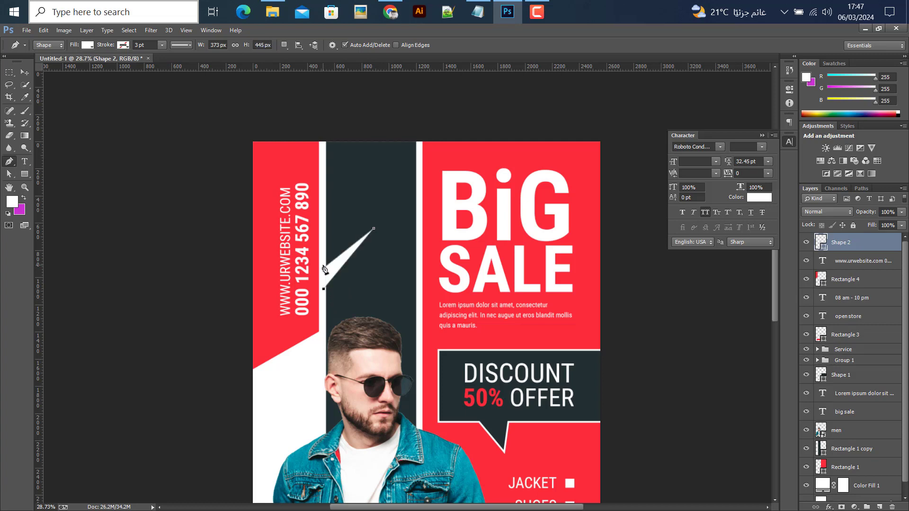
# Duplicate the white spike about 220 px higher and scale the copy proportionally to about 115%.
pyautogui.click(25, 72)
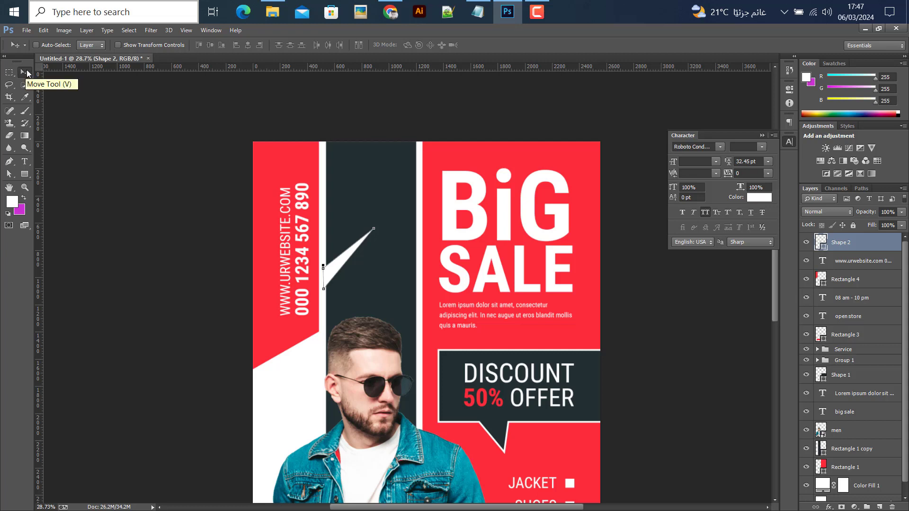
pyautogui.moveTo(336, 269); pyautogui.dragTo(336, 238)
pyautogui.hotkey('ctrl', 't')
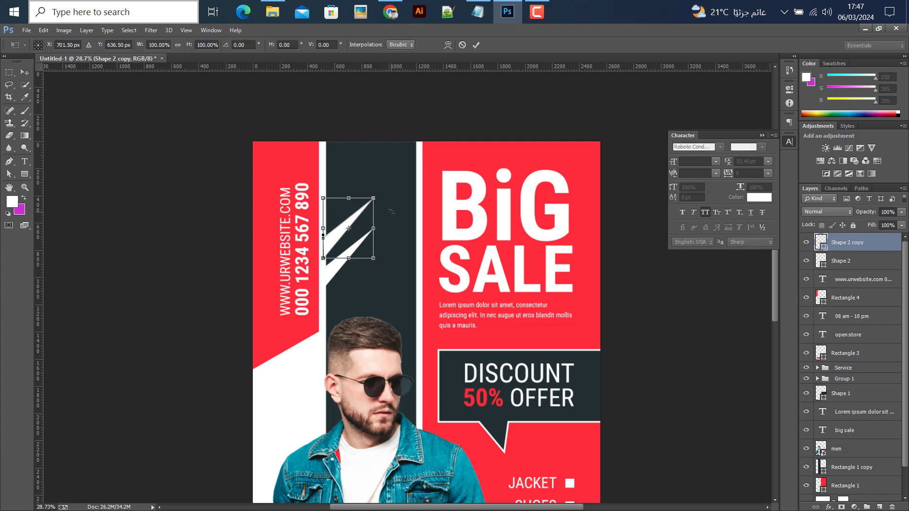
pyautogui.moveTo(384, 191); pyautogui.dragTo(392, 180)
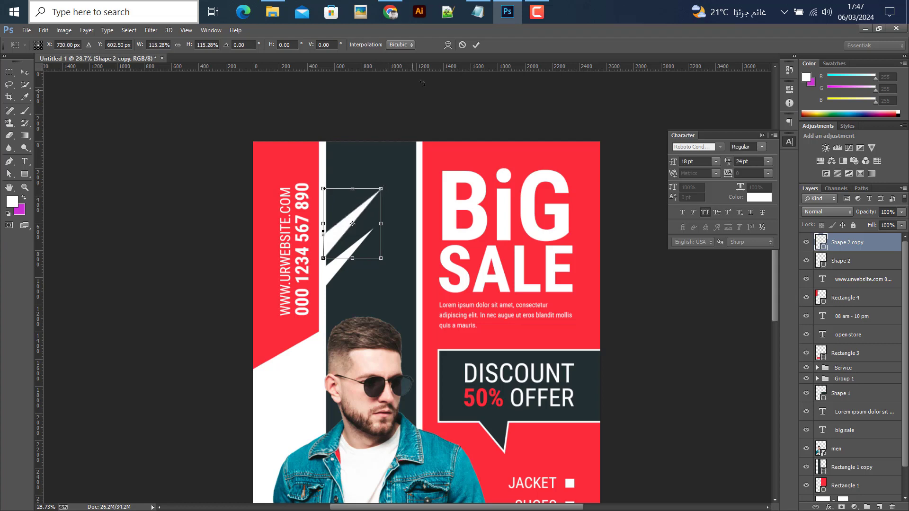
pyautogui.click(478, 45)
# Merge the two white spike shapes, Shape 2 and Shape 2 copy, and toggle the merged layer's visibility to check it.
pyautogui.keyDown('ctrl'); pyautogui.click(859, 263); pyautogui.keyUp('ctrl')
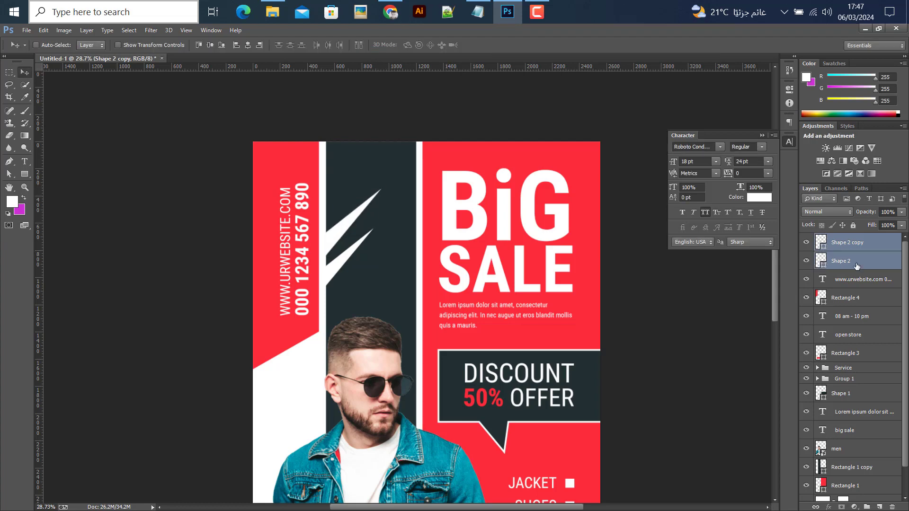
pyautogui.rightClick(858, 261)
pyautogui.press('Escape')
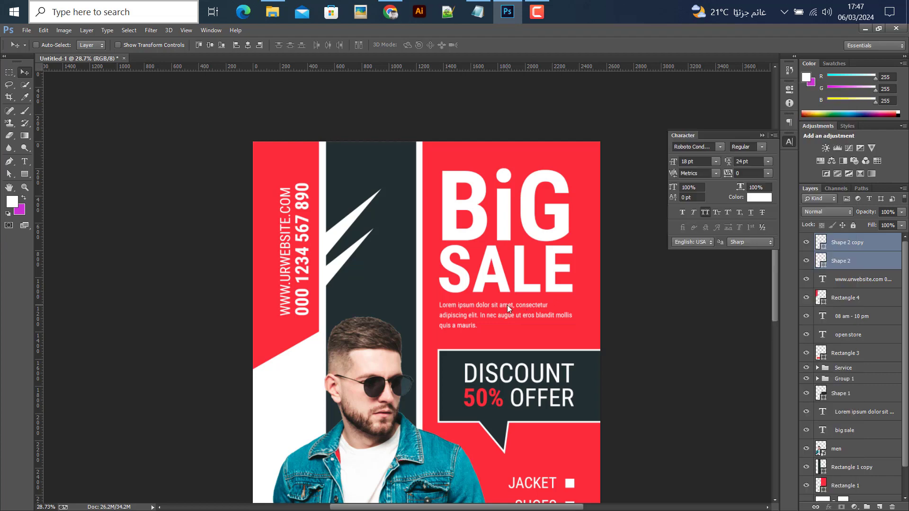
pyautogui.rightClick(855, 268)
pyautogui.click(649, 368)
pyautogui.click(806, 242)
pyautogui.click(807, 242)
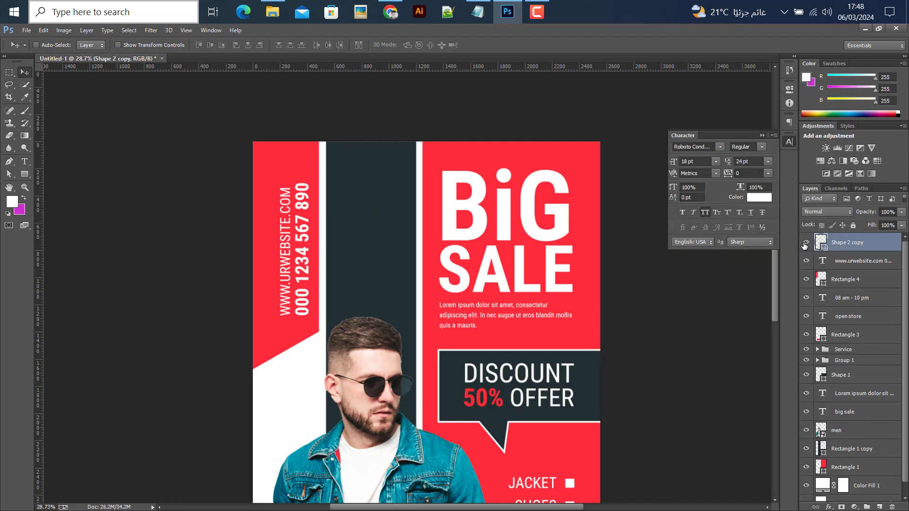
pyautogui.click(806, 242)
pyautogui.click(806, 243)
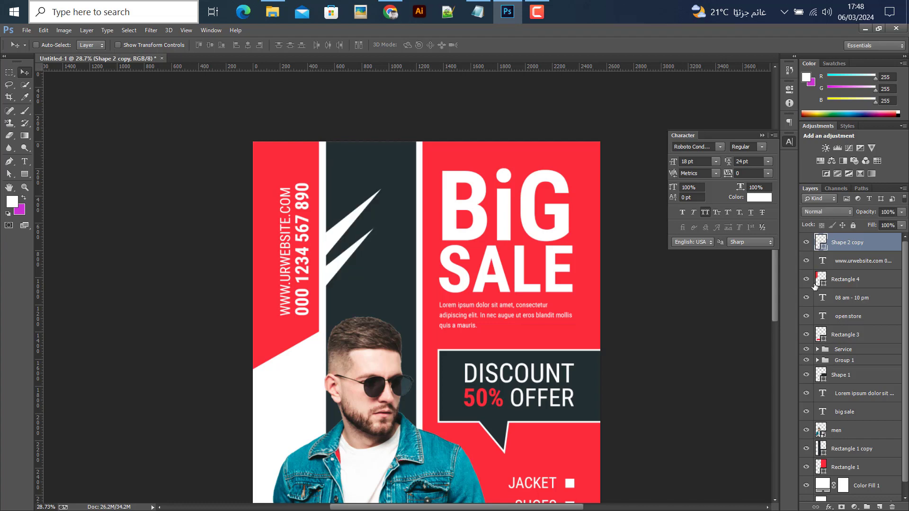
# Duplicate the merged spike layer as Shape 2 copy 2 and move the copy over the dark stripe's right edge.
pyautogui.rightClick(876, 245)
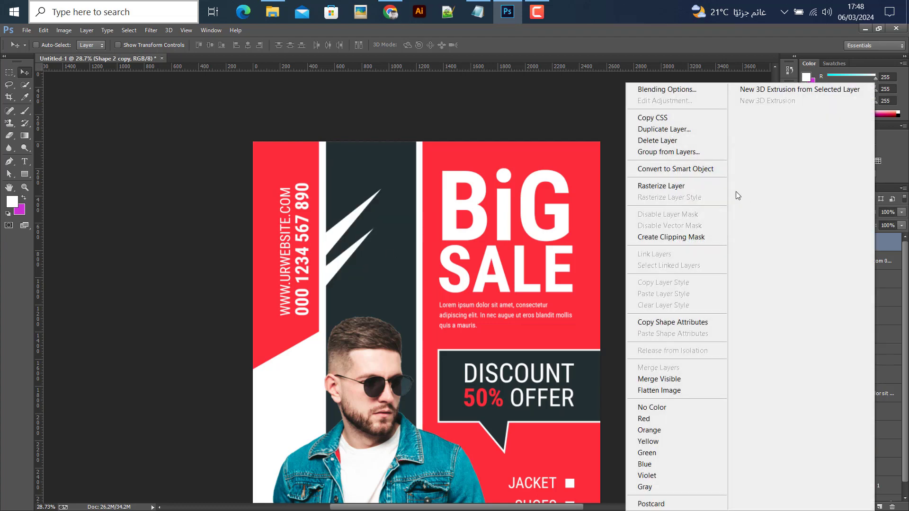
pyautogui.click(658, 139)
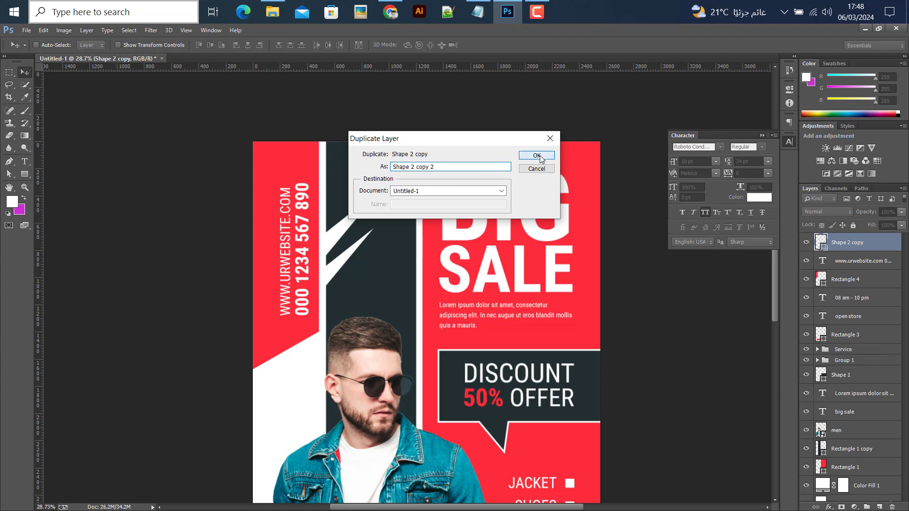
pyautogui.click(536, 155)
pyautogui.moveTo(394, 257); pyautogui.dragTo(461, 236)
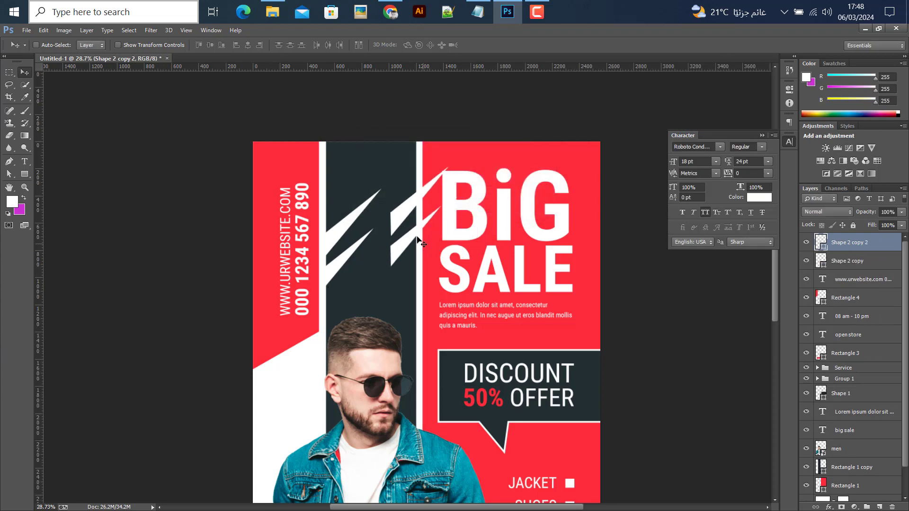
# Flip the duplicated spikes vertically and horizontally so that they point down to the left.
pyautogui.hotkey('ctrl', 't')
pyautogui.rightClick(406, 215)
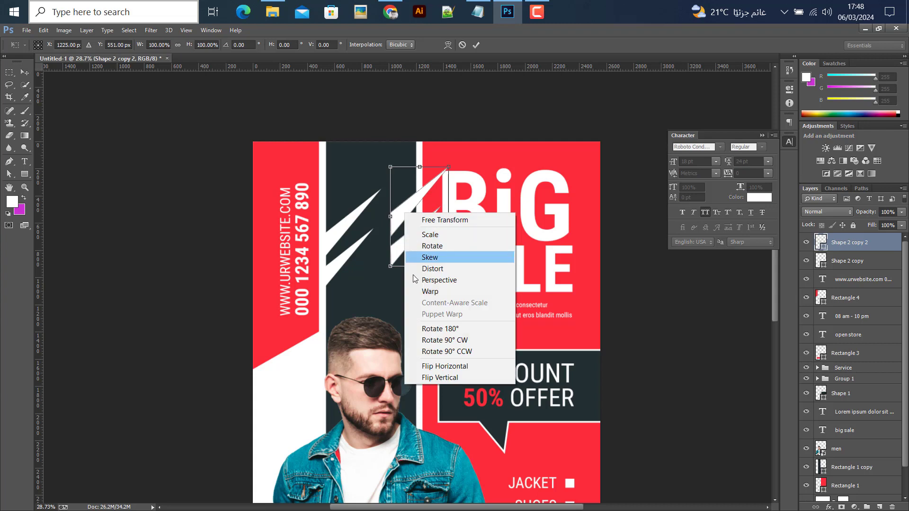
pyautogui.click(429, 378)
pyautogui.rightClick(416, 213)
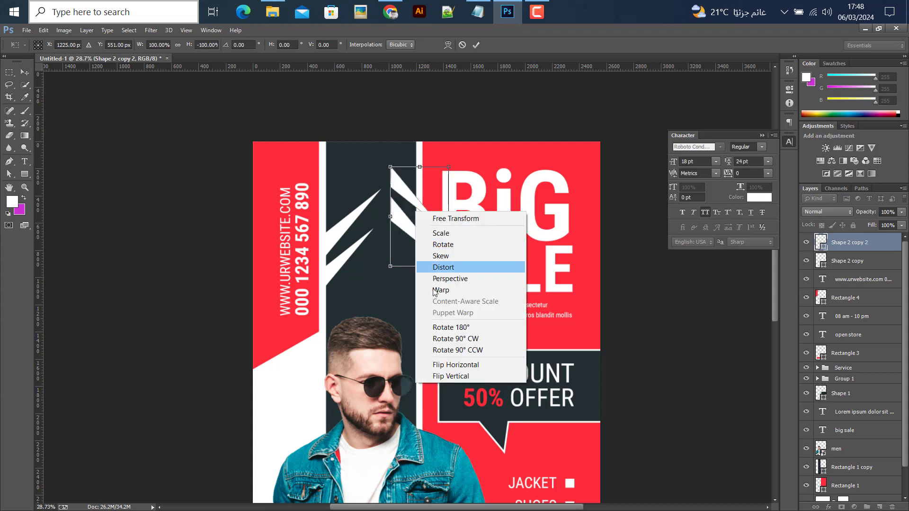
pyautogui.click(451, 366)
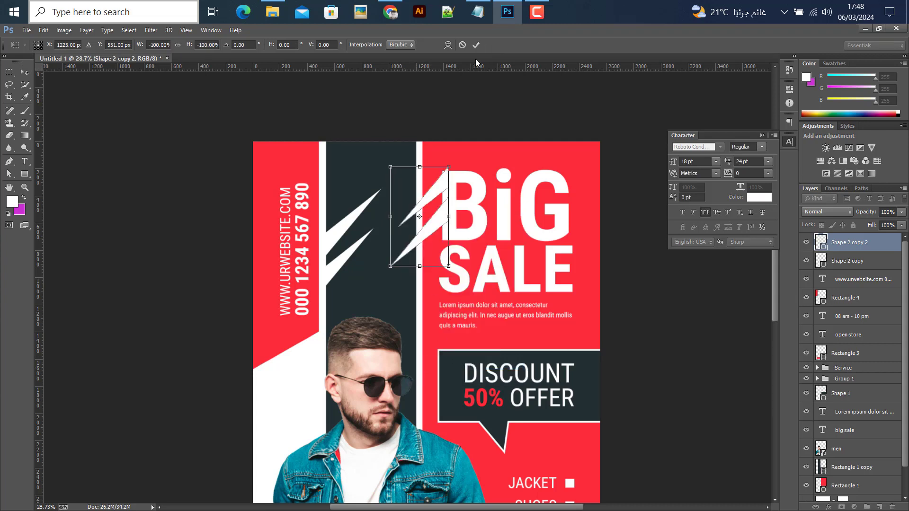
pyautogui.click(476, 45)
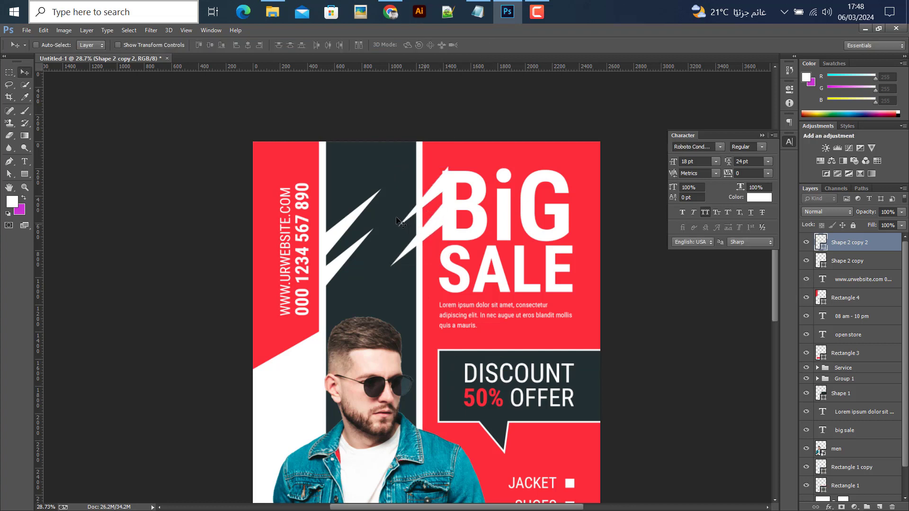
# Align the flipped spikes with the white line on the dark stripe's right side and nudge them slightly up.
pyautogui.moveTo(396, 218)
pyautogui.mouseDown()
pyautogui.moveTo(385, 215)
pyautogui.moveTo(395, 233)
pyautogui.moveTo(391, 226)
pyautogui.mouseUp()
pyautogui.press('Right')
pyautogui.press('Right')
pyautogui.press('Right')
pyautogui.press('Right')
pyautogui.press('Right')
pyautogui.press('Right')
pyautogui.press('Right')
pyautogui.press('Right')
pyautogui.press('Right')
pyautogui.press('Right')
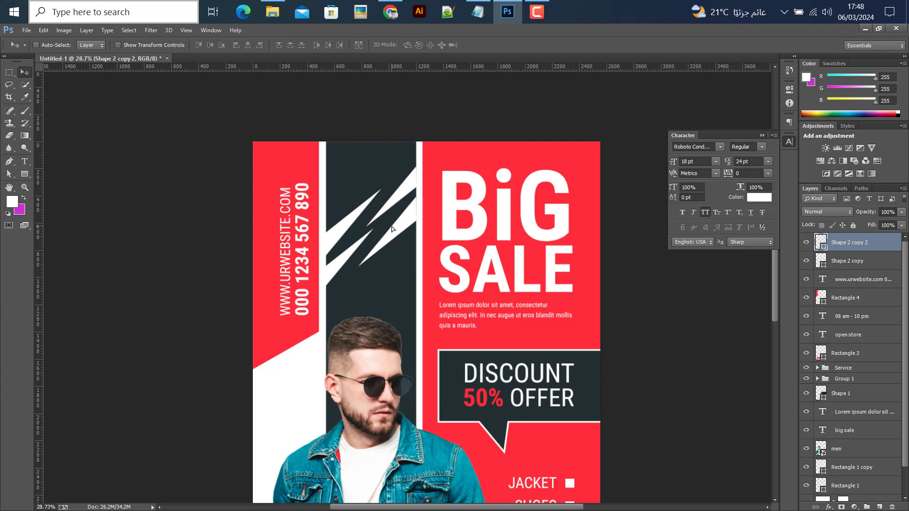
pyautogui.press('Up')
pyautogui.press('Up')
pyautogui.press('Up')
pyautogui.press('Up')
pyautogui.press('Up')
pyautogui.press('Up')
pyautogui.press('Up')
pyautogui.press('Up')
pyautogui.press('Up')
pyautogui.press('Up')
pyautogui.press('Up')
pyautogui.press('Up')
pyautogui.press('Up')
pyautogui.press('Up')
pyautogui.press('Up')
pyautogui.press('Up')
pyautogui.press('Up')
pyautogui.press('Up')
pyautogui.press('Up')
pyautogui.press('Up')
pyautogui.press('Up')
pyautogui.press('Up')
pyautogui.press('Up')
pyautogui.press('Up')
pyautogui.press('Up')
pyautogui.press('Up')
pyautogui.press('Up')
pyautogui.press('Up')
pyautogui.press('Up')
pyautogui.press('Up')
pyautogui.press('Up')
pyautogui.press('Up')
pyautogui.press('Up')
pyautogui.press('Up')
pyautogui.press('Up')
pyautogui.press('Up')
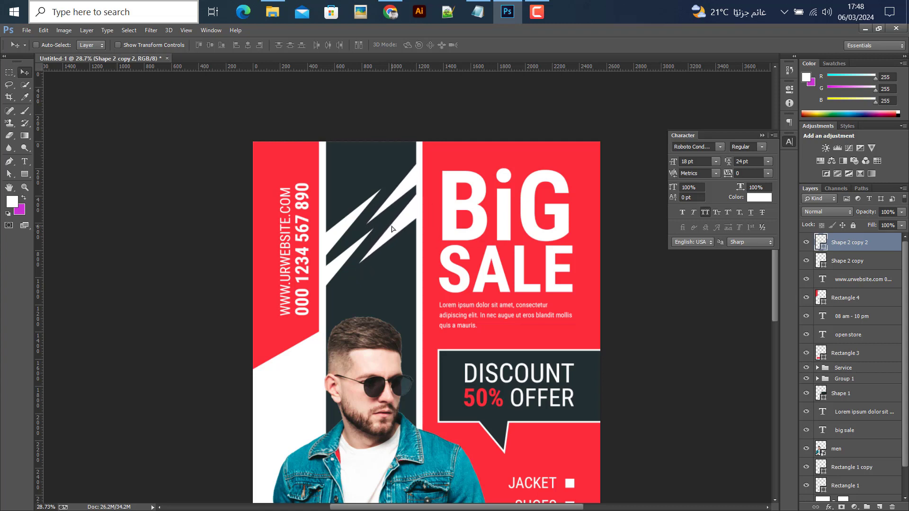
# Review the whole flyer layout with the added spikes at several magnifications.
pyautogui.scroll(-3, 391, 226)
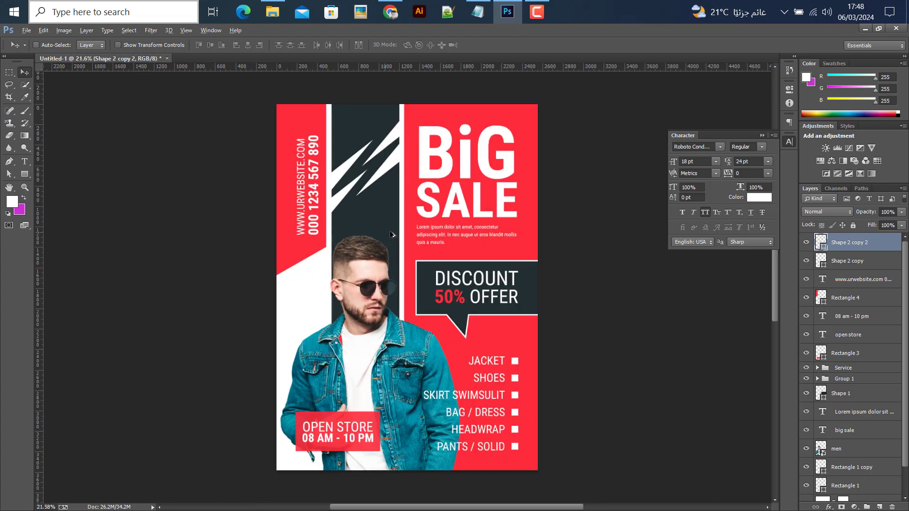
pyautogui.scroll(1, 455, 223)
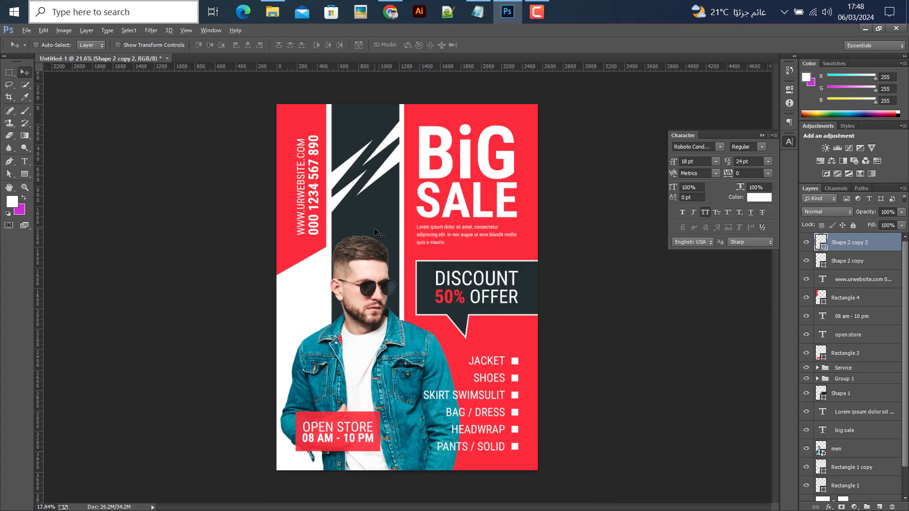
pyautogui.scroll(-2, 535, 215)
pyautogui.scroll(1, 339, 232)
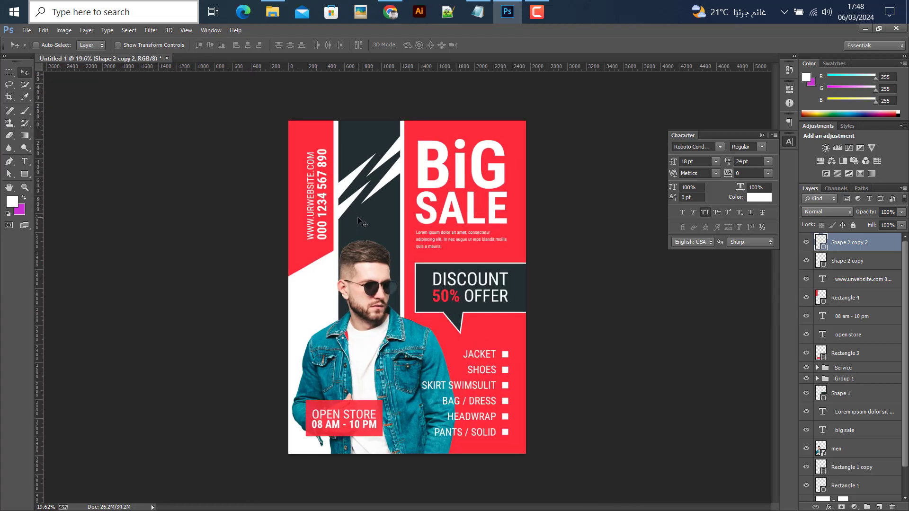
pyautogui.scroll(-2, 360, 220)
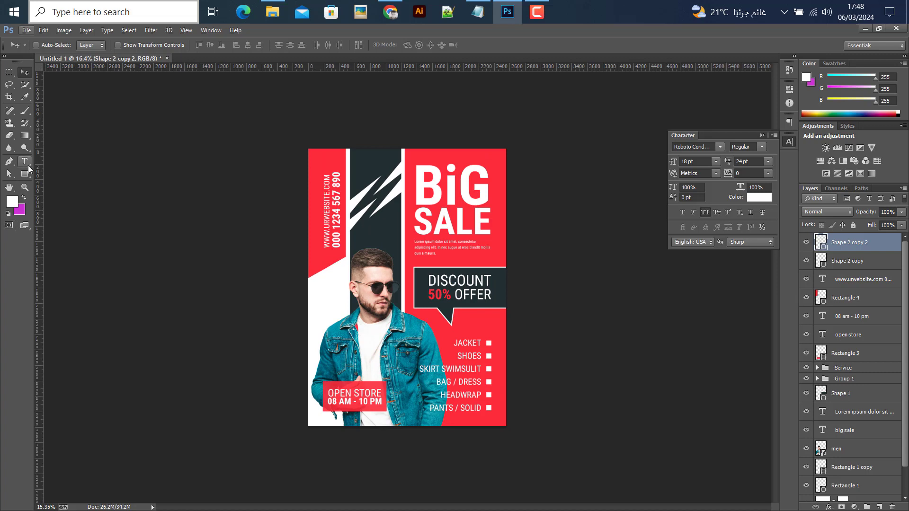
pyautogui.scroll(1, 227, 291)
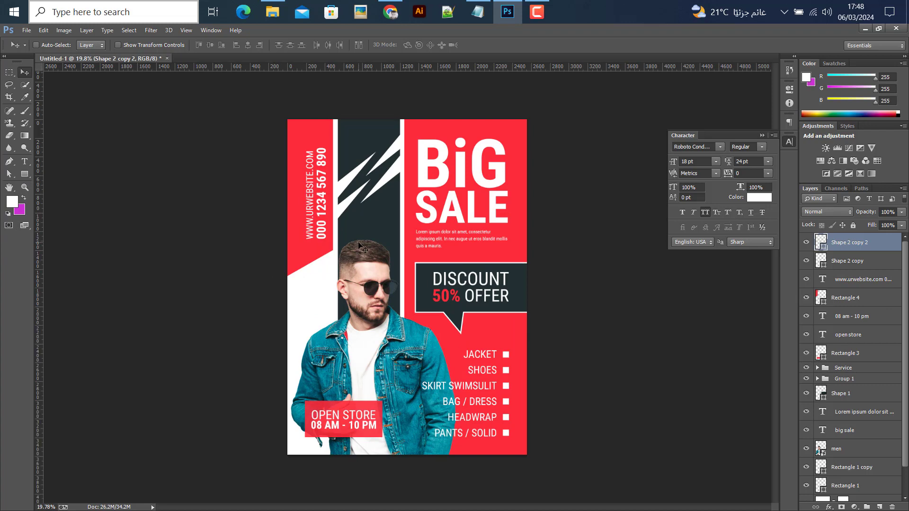
pyautogui.scroll(2, 344, 247)
pyautogui.scroll(-1, 344, 247)
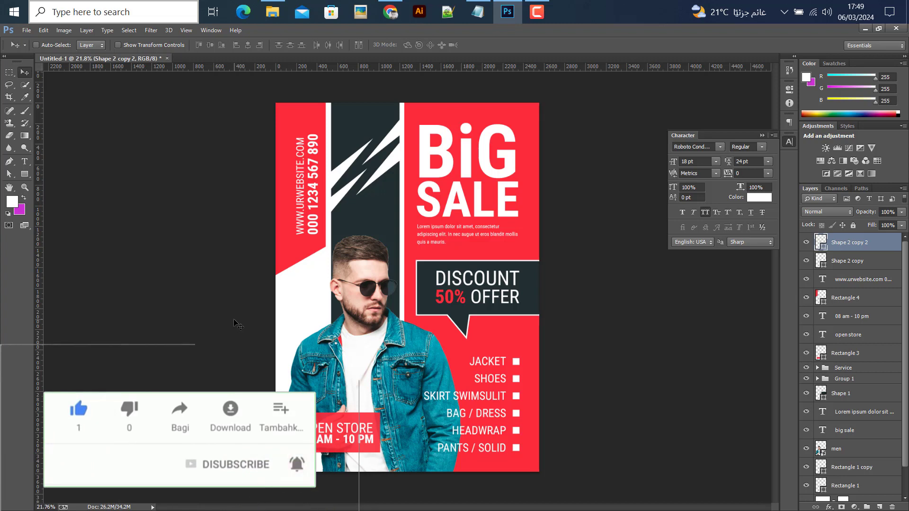
pyautogui.click(525, 13)
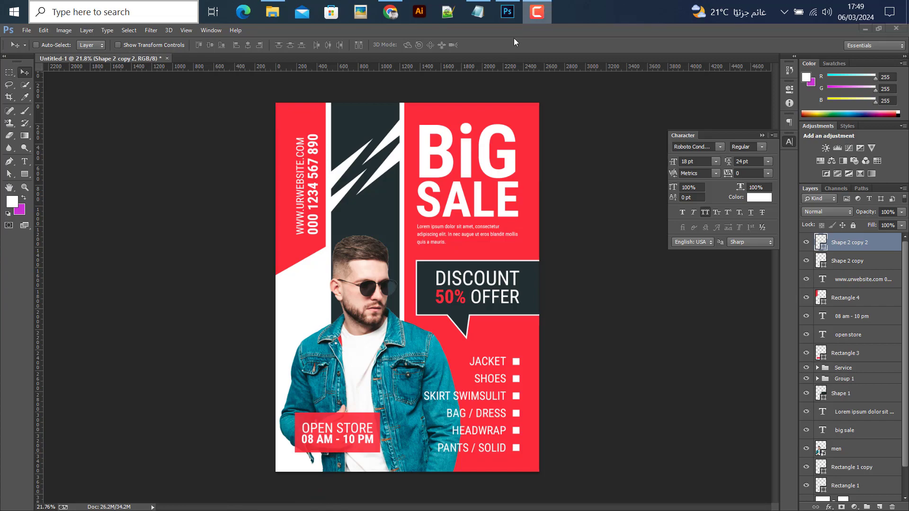